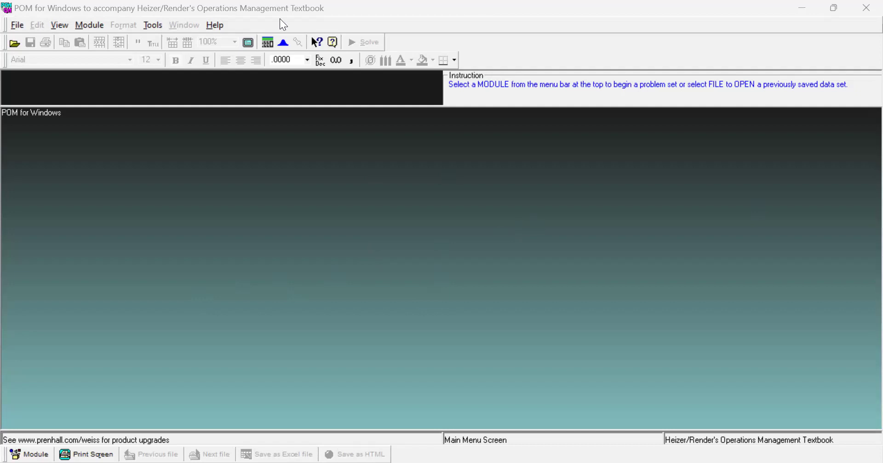
Start a new Quantity Discount (EOQ) Model data set in the Inventory module.
{"action": "left_click", "coordinate": [90, 27]}
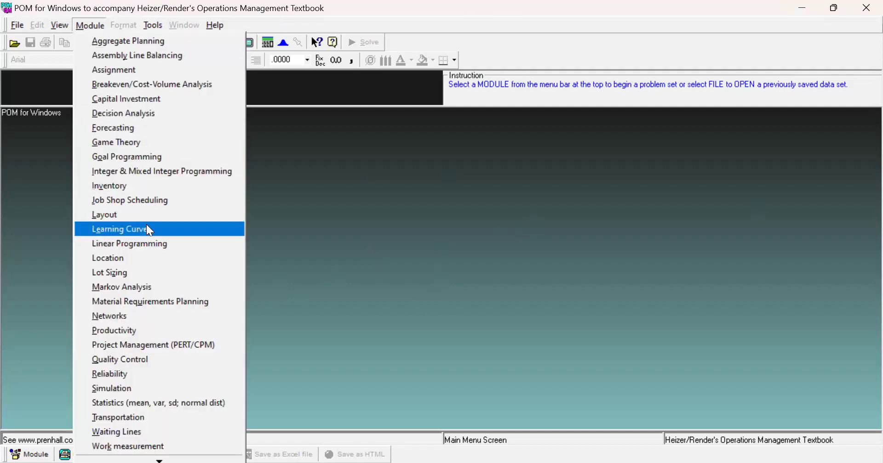
{"action": "left_click", "coordinate": [152, 187]}
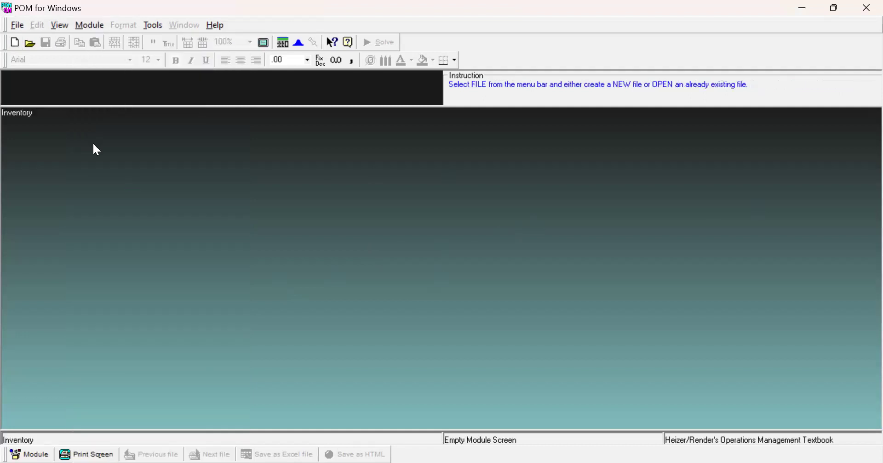
{"action": "left_click", "coordinate": [13, 43]}
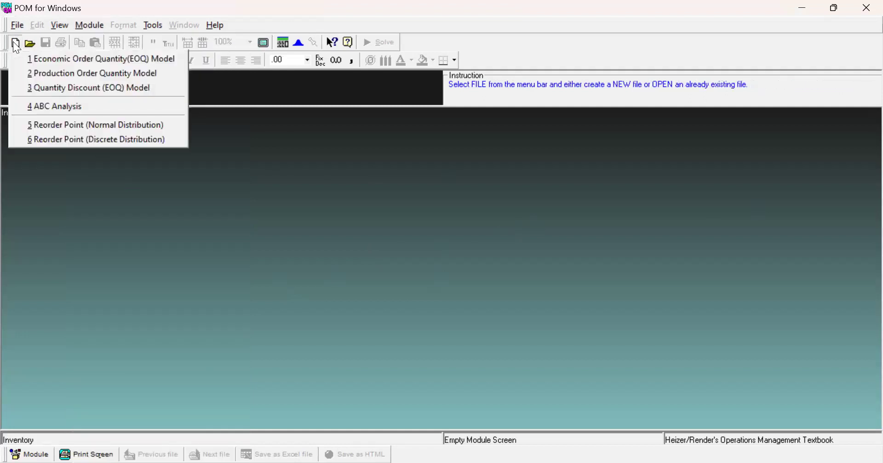
{"action": "left_click", "coordinate": [15, 87]}
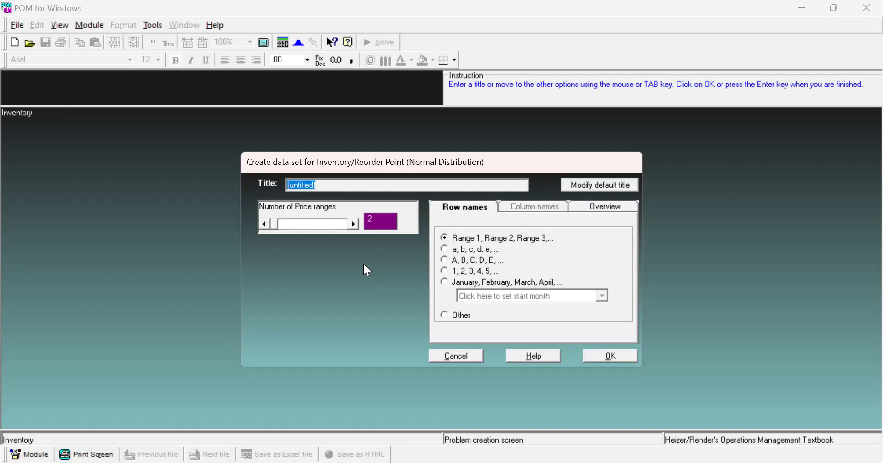
Create the data set with 4 price ranges and row names numbered 1, 2, 3, 4, 5.
{"action": "left_click", "coordinate": [349, 224]}
{"action": "left_click", "coordinate": [349, 224]}
{"action": "left_click", "coordinate": [349, 223]}
{"action": "left_click", "coordinate": [264, 224]}
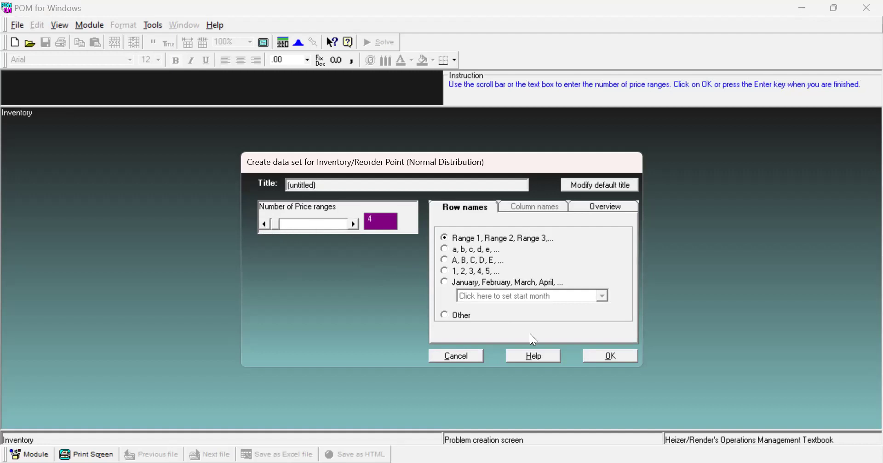
{"action": "left_click", "coordinate": [445, 271]}
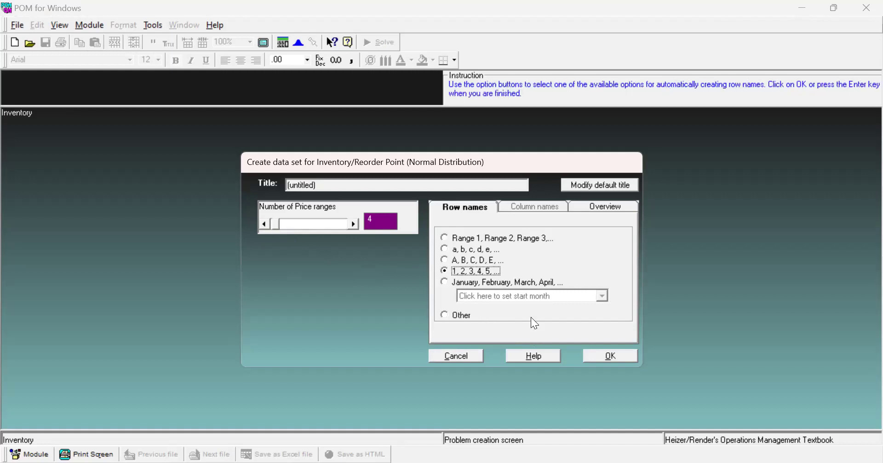
{"action": "left_click", "coordinate": [618, 357]}
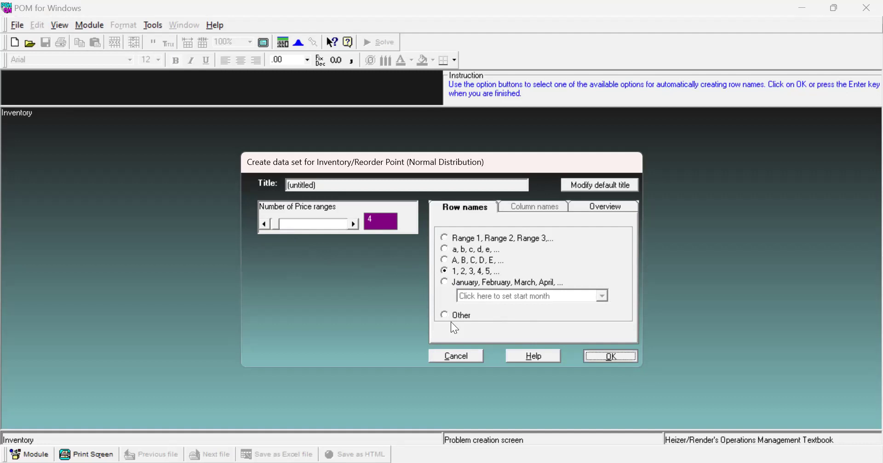
Set the demand rate to 200000, the setup/ordering cost to 15000 and the holding cost to 6%.
{"action": "key", "text": "Up"}
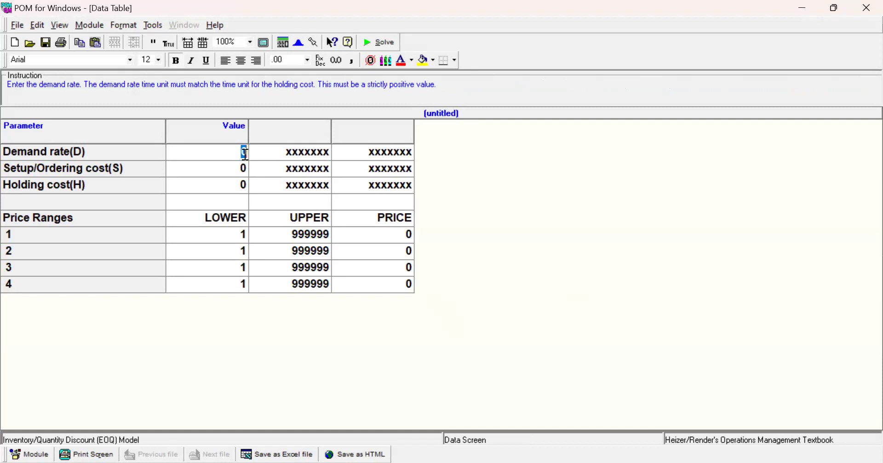
{"action": "type", "text": "200000"}
{"action": "key", "text": "Return"}
{"action": "key", "text": "Return"}
{"action": "key", "text": "Up"}
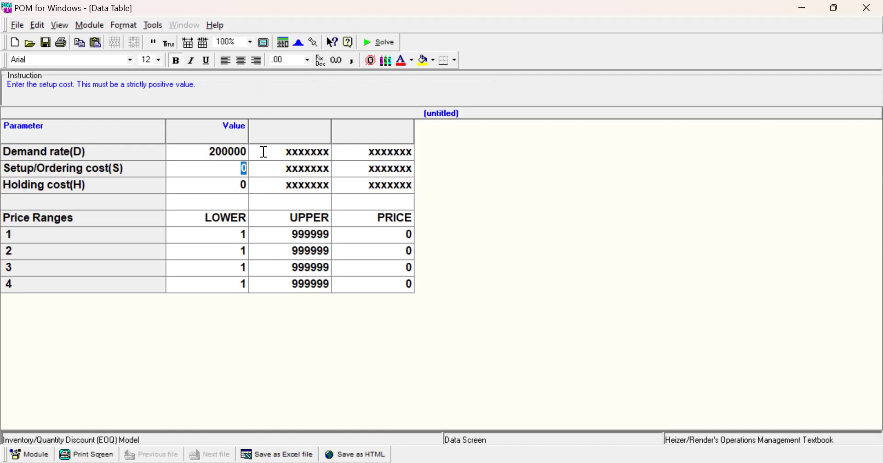
{"action": "type", "text": "15000"}
{"action": "key", "text": "Return"}
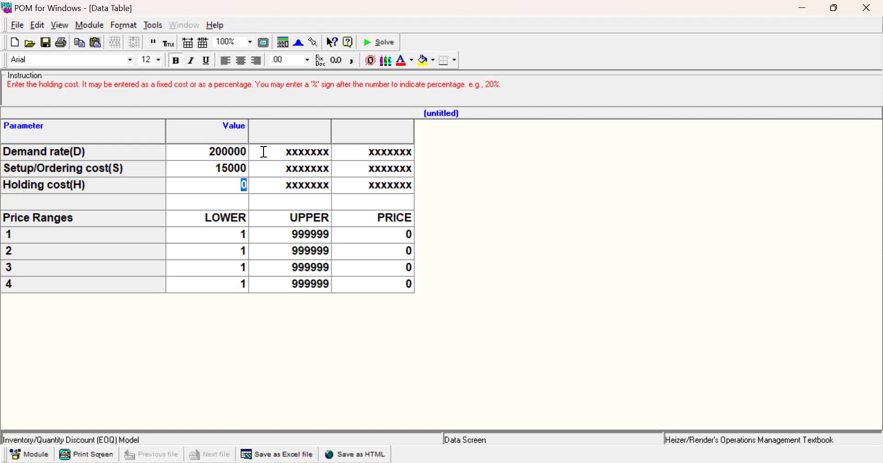
{"action": "type", "text": "6%"}
Set price range 1's upper bound to 4999 and its price to 7700.
{"action": "left_click", "coordinate": [292, 236]}
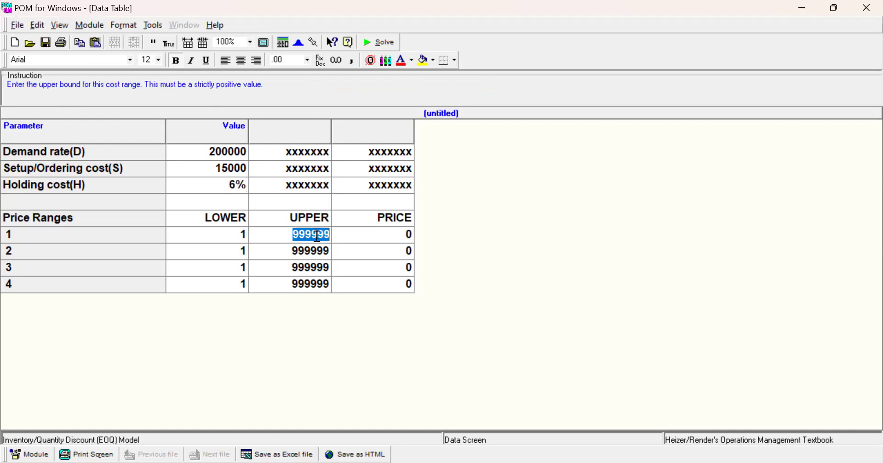
{"action": "type", "text": "49997700"}
{"action": "key", "text": "BackSpace"}
{"action": "key", "text": "BackSpace"}
{"action": "key", "text": "BackSpace"}
{"action": "key", "text": "BackSpace"}
{"action": "key", "text": "Tab"}
{"action": "type", "text": "7"}
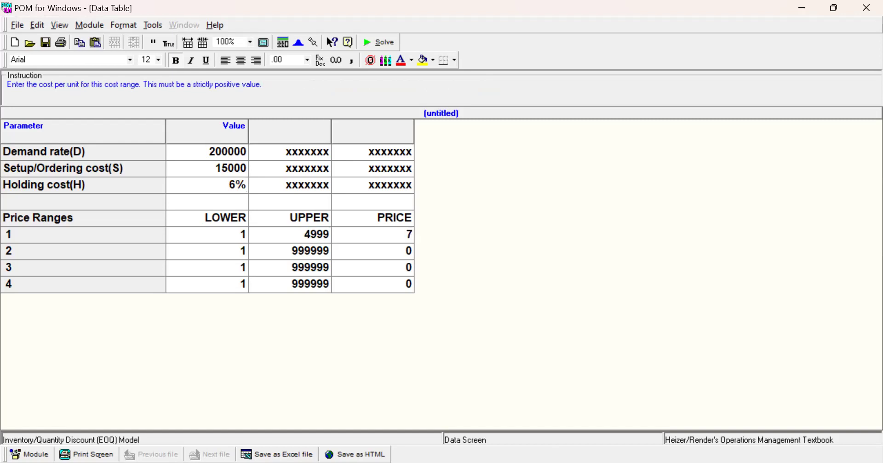
{"action": "type", "text": "700"}
Fill in price range 2 with lower bound 5000, upper bound 9999 and price 7690.
{"action": "left_click", "coordinate": [236, 255]}
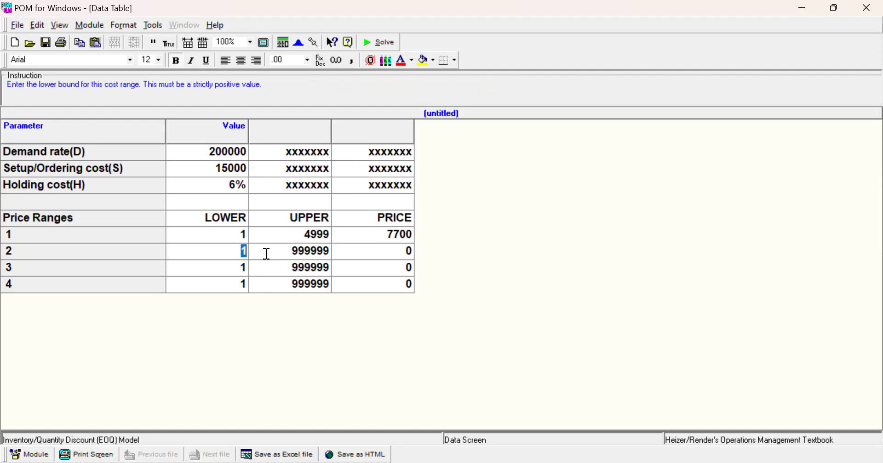
{"action": "type", "text": "5000"}
{"action": "left_click", "coordinate": [267, 254]}
{"action": "type", "text": "99"}
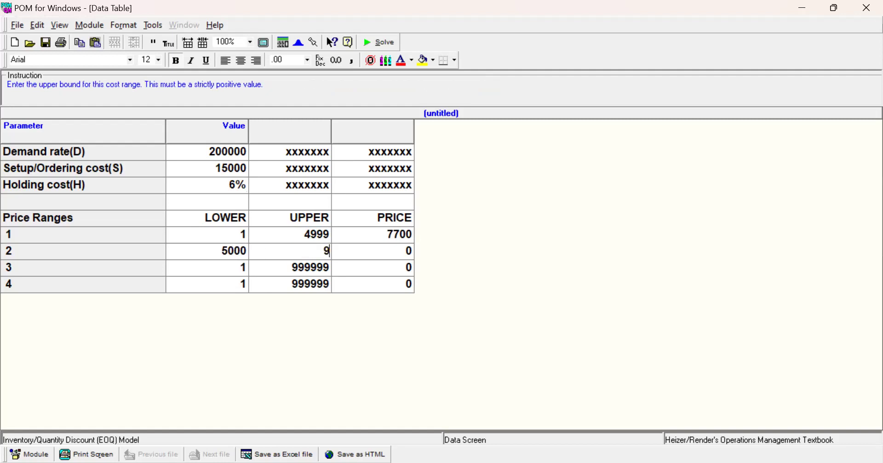
{"action": "type", "text": "99"}
{"action": "key", "text": "Tab"}
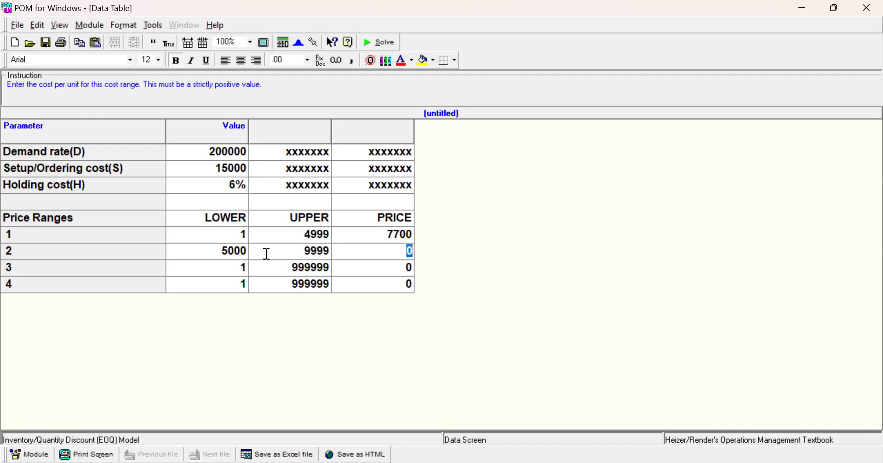
{"action": "type", "text": "7690"}
Fill in price range 3 with lower bound 10000, upper bound 14999 and price 7680.
{"action": "key", "text": "Return"}
{"action": "key", "text": "Left"}
{"action": "key", "text": "Left"}
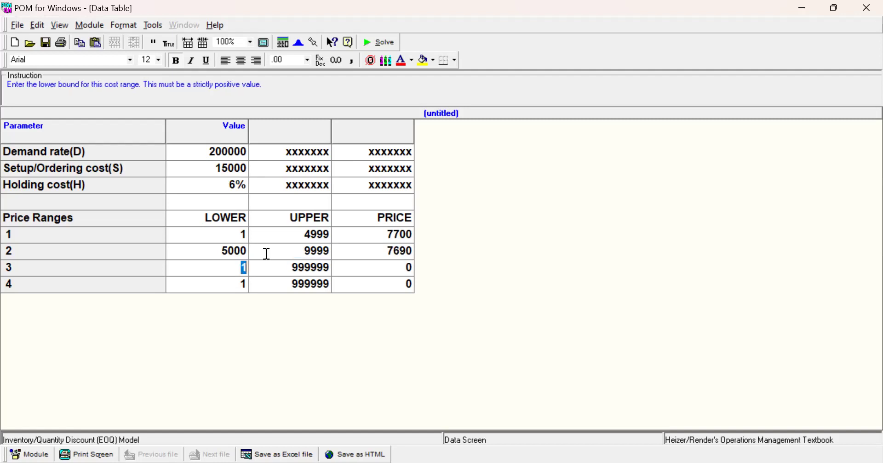
{"action": "type", "text": "10000"}
{"action": "key", "text": "Right"}
{"action": "type", "text": "1"}
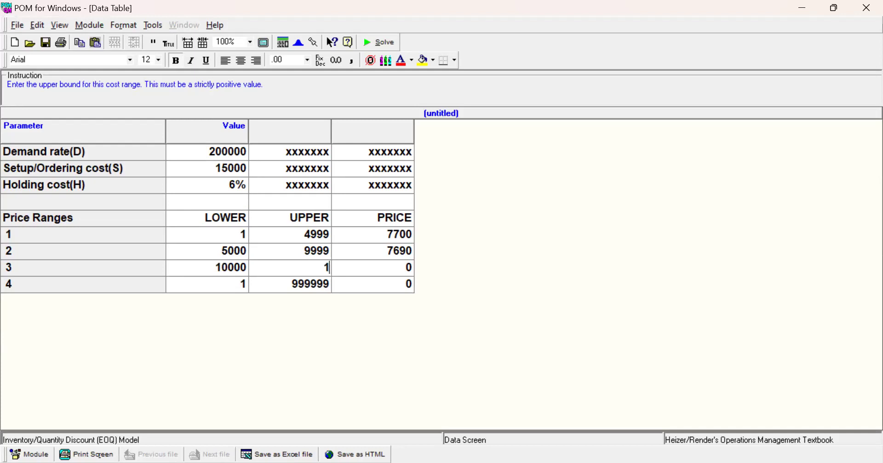
{"action": "type", "text": "4999"}
{"action": "key", "text": "Tab"}
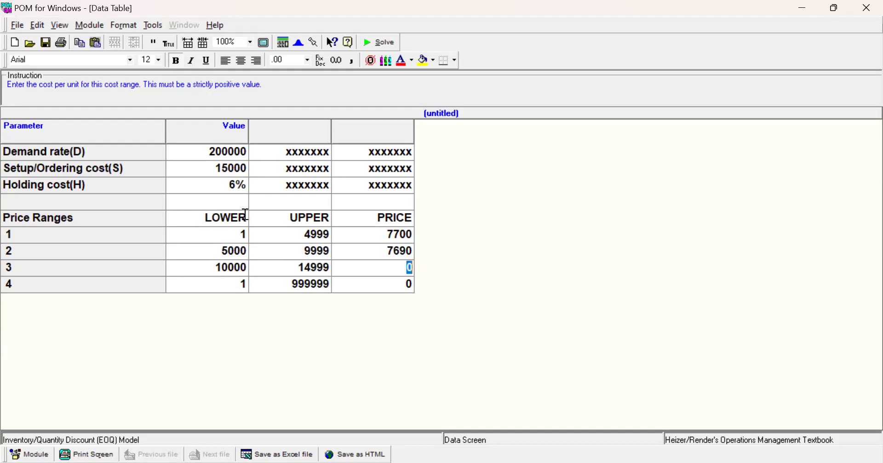
{"action": "type", "text": "7680"}
Set price range 4's lower bound to 15000 and its price to 7675, and solve the model.
{"action": "key", "text": "Tab"}
{"action": "key", "text": "Tab"}
{"action": "key", "text": "shift+Tab"}
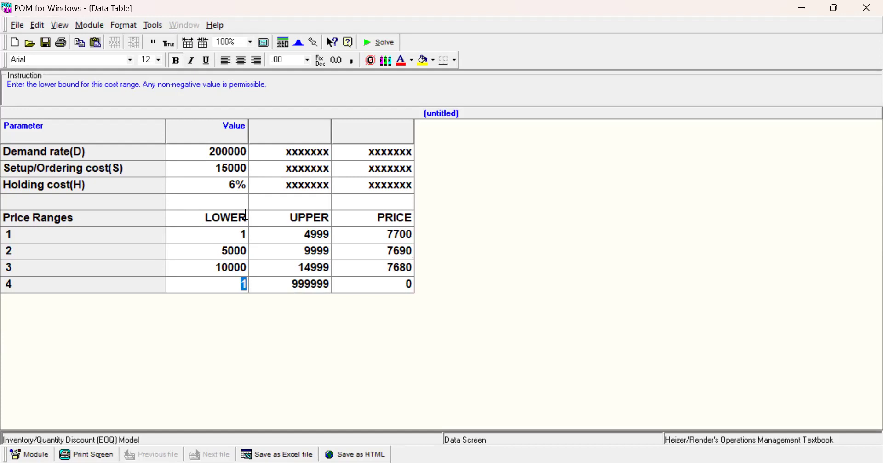
{"action": "type", "text": "15000"}
{"action": "key", "text": "Tab"}
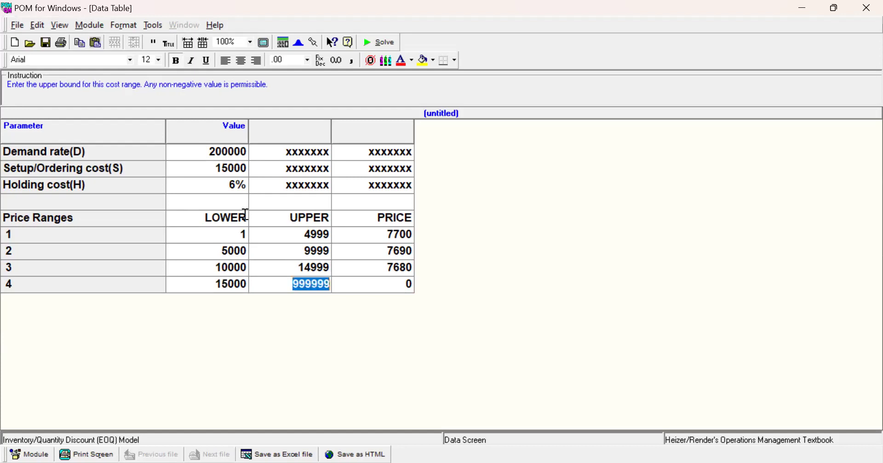
{"action": "key", "text": "Tab"}
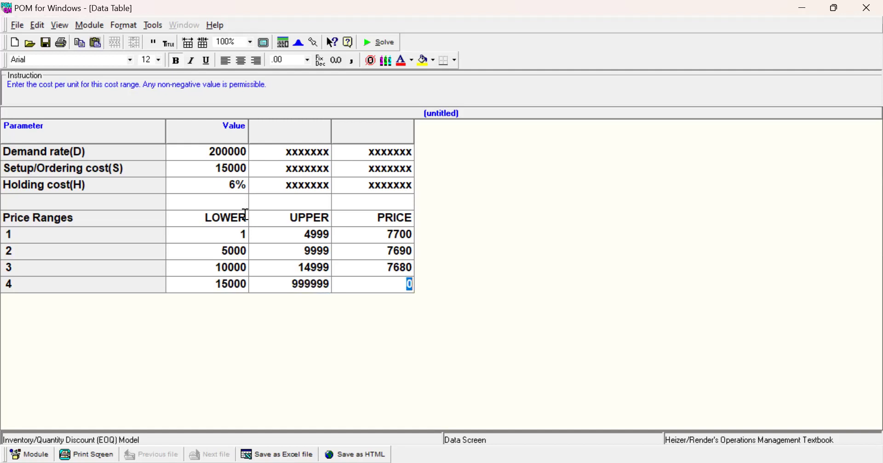
{"action": "type", "text": "7675"}
{"action": "key", "text": "F9"}
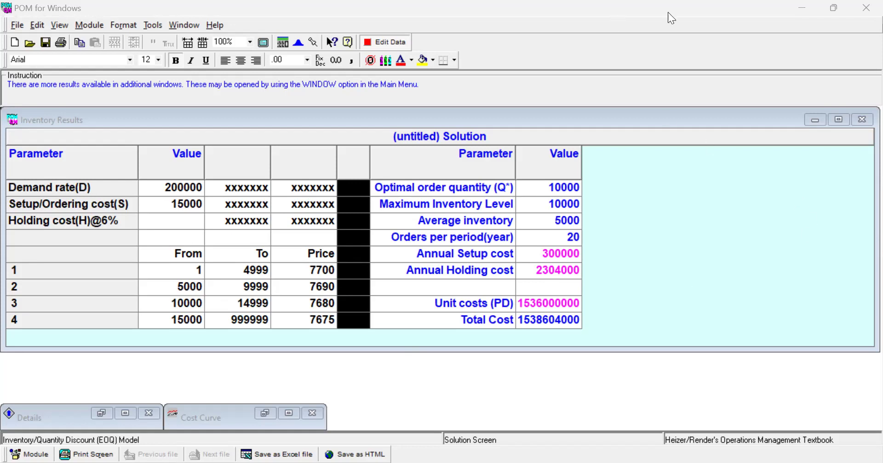
Return to the data, change the demand rate to 100000 and the holding cost to 600, and solve again.
{"action": "left_click", "coordinate": [389, 41]}
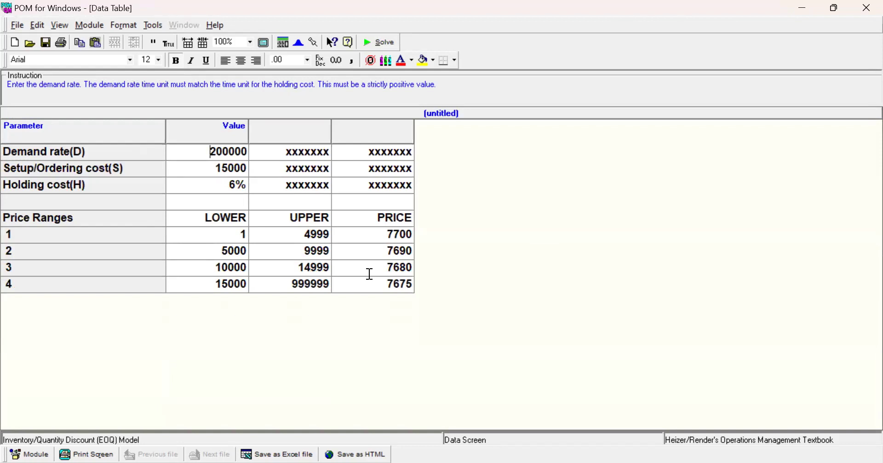
{"action": "left_click_drag", "start_coordinate": [207, 150], "coordinate": [307, 156]}
{"action": "type", "text": "1"}
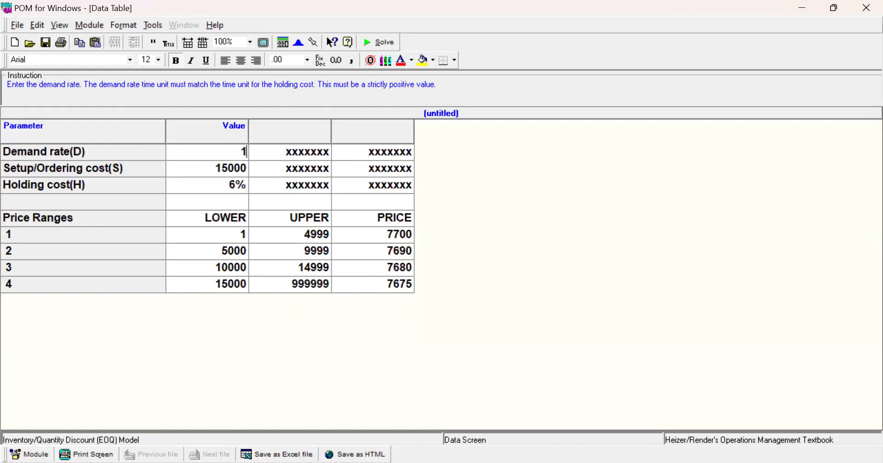
{"action": "type", "text": "00000"}
{"action": "left_click", "coordinate": [224, 183]}
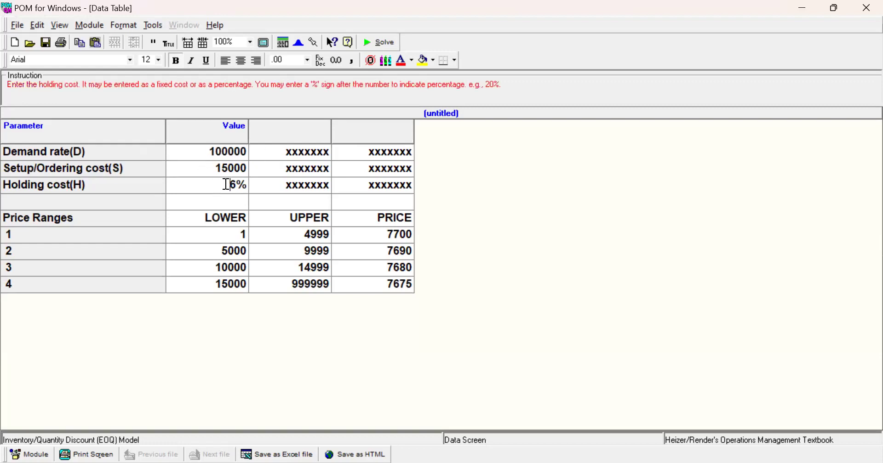
{"action": "left_click_drag", "start_coordinate": [224, 183], "coordinate": [273, 187]}
{"action": "type", "text": "600"}
{"action": "left_click", "coordinate": [383, 41]}
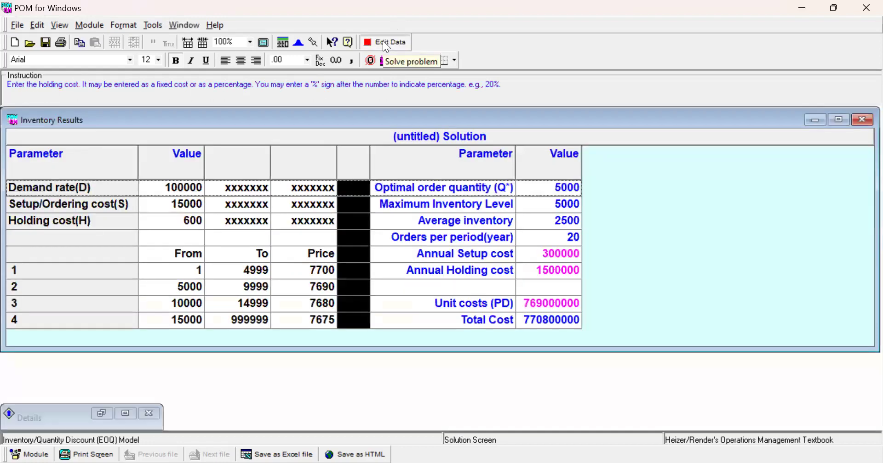
{"action": "key", "text": "alt+w"}
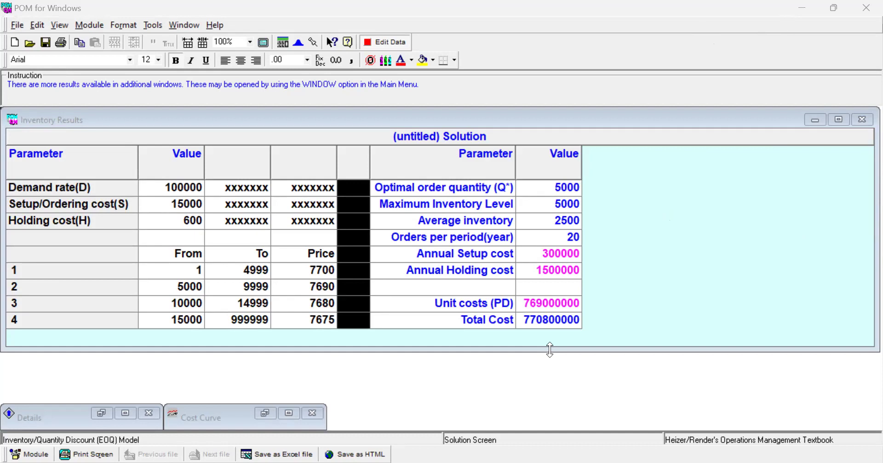
{"action": "left_click", "coordinate": [834, 8]}
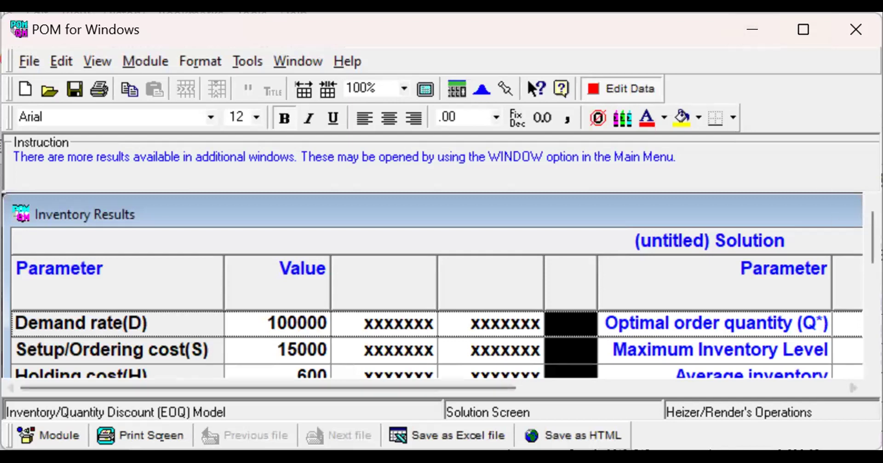
{"action": "left_click", "coordinate": [803, 31]}
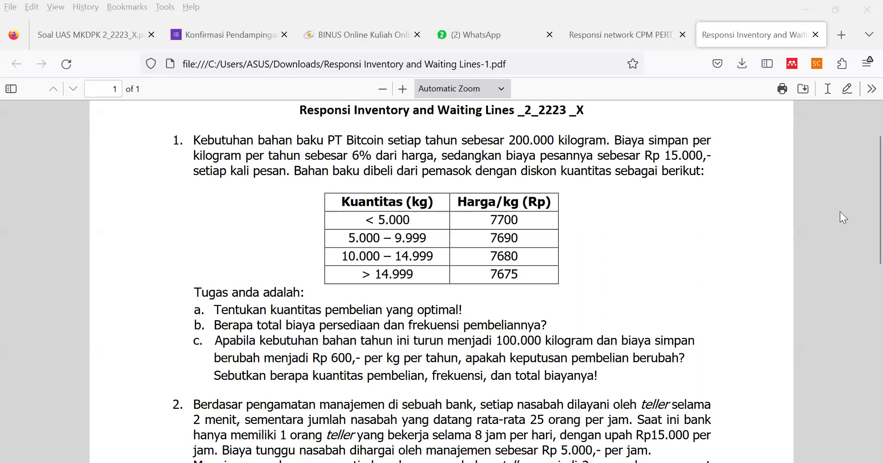
Read problem 2 about the bank tellers in the exercise PDF open in the Firefox browser.
{"action": "scroll", "coordinate": [743, 201], "scroll_direction": "down", "scroll_amount": 5}
{"action": "scroll", "coordinate": [771, 204], "scroll_direction": "down", "scroll_amount": 2}
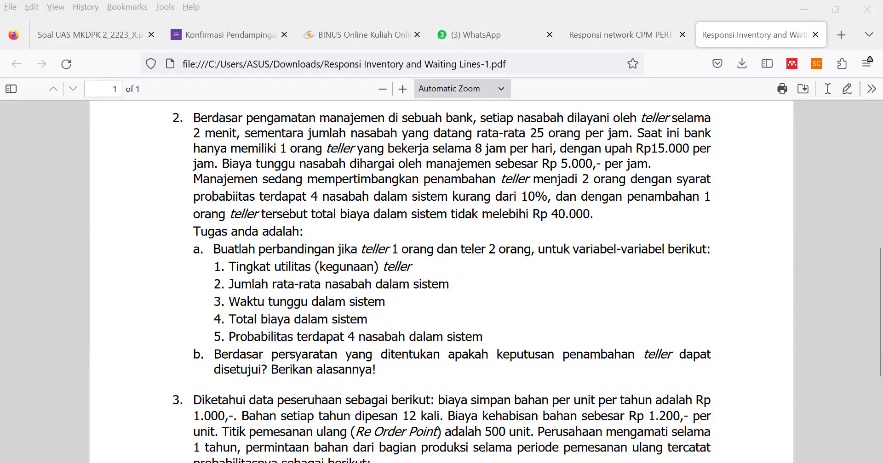
Switch back to POM for Windows and open the Waiting Lines module without saving the inventory data.
{"action": "key", "text": "alt+Tab"}
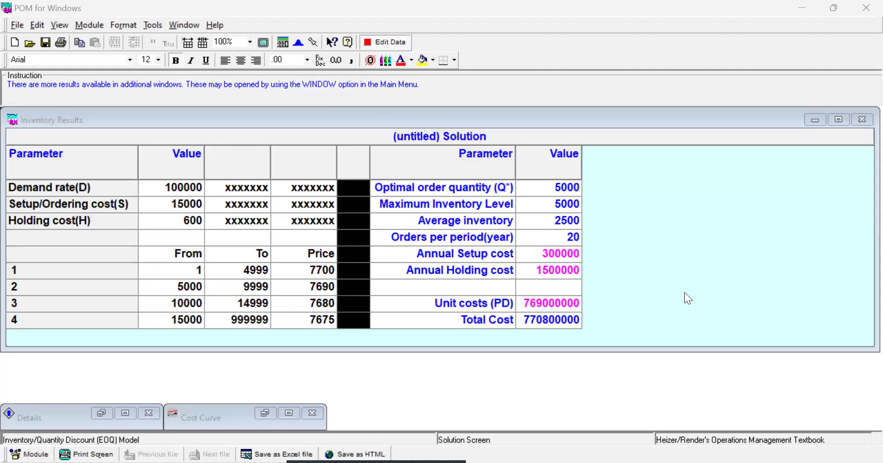
{"action": "left_click", "coordinate": [683, 238]}
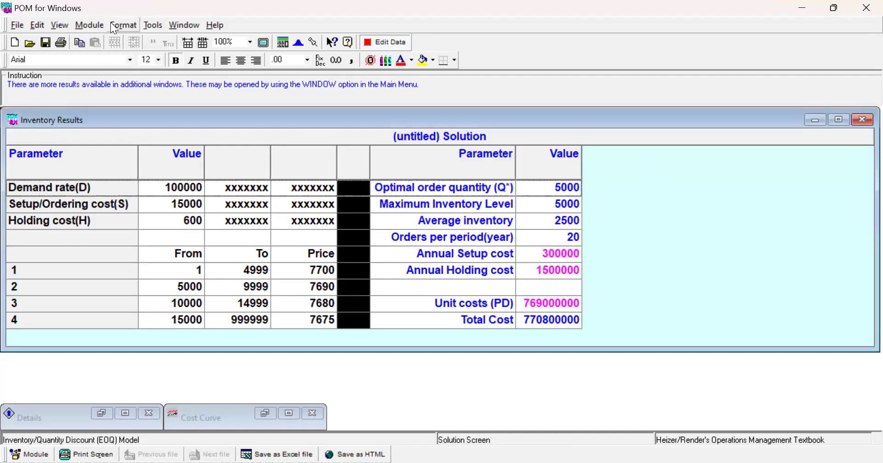
{"action": "left_click", "coordinate": [95, 23]}
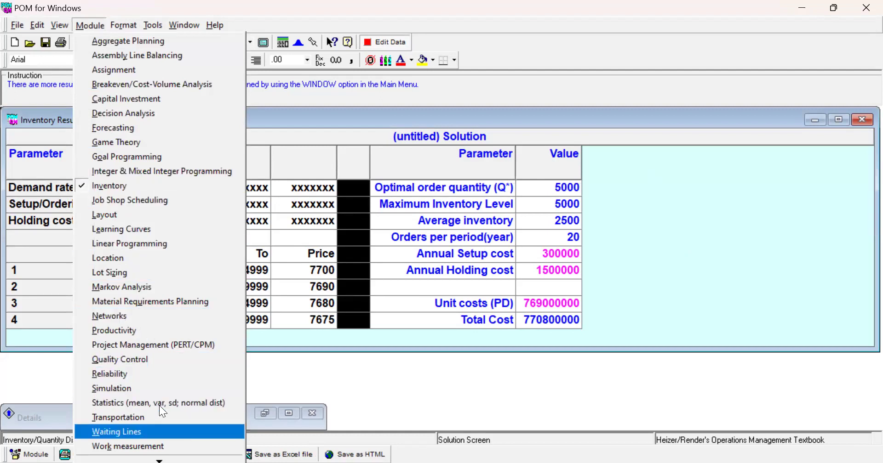
{"action": "key", "text": "Return"}
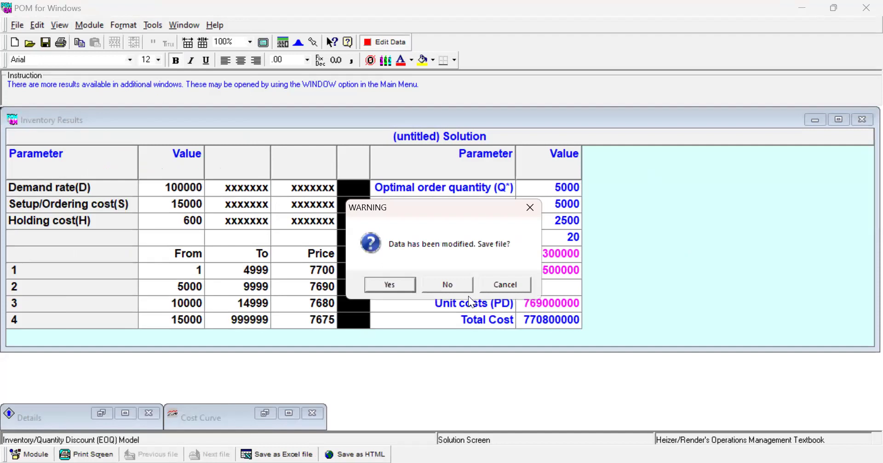
{"action": "left_click", "coordinate": [451, 285]}
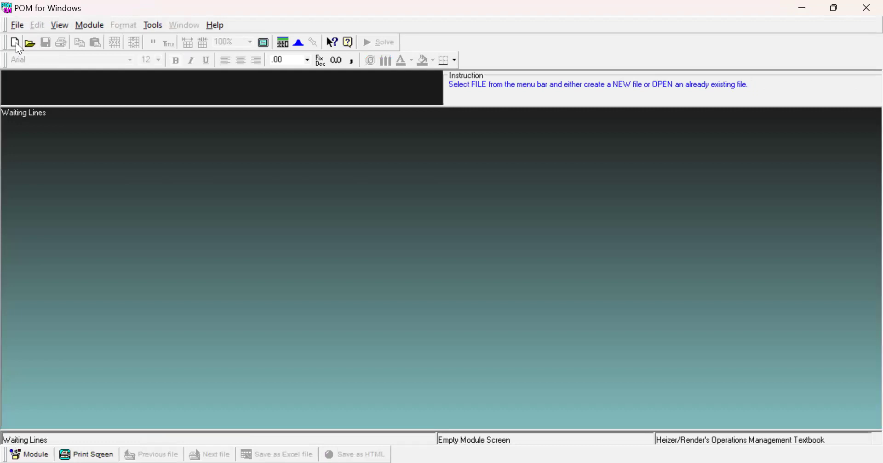
Create a new single-channel waiting-line data set with cost analysis set to use costs.
{"action": "left_click", "coordinate": [15, 42]}
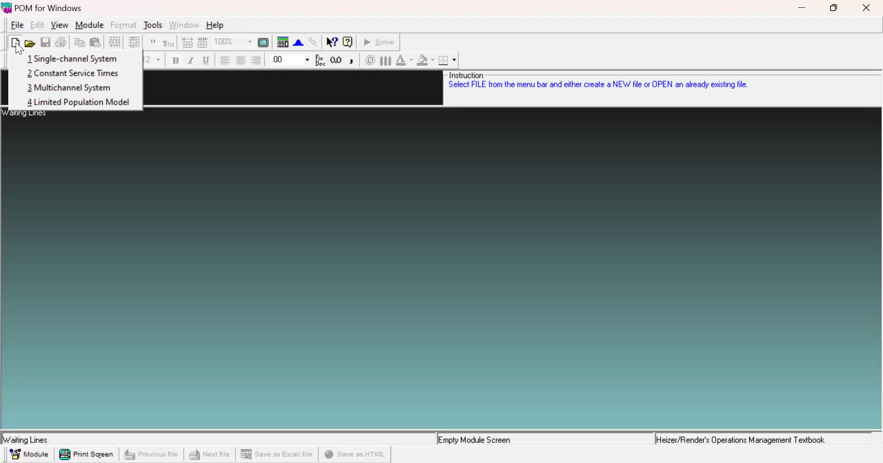
{"action": "left_click", "coordinate": [38, 58]}
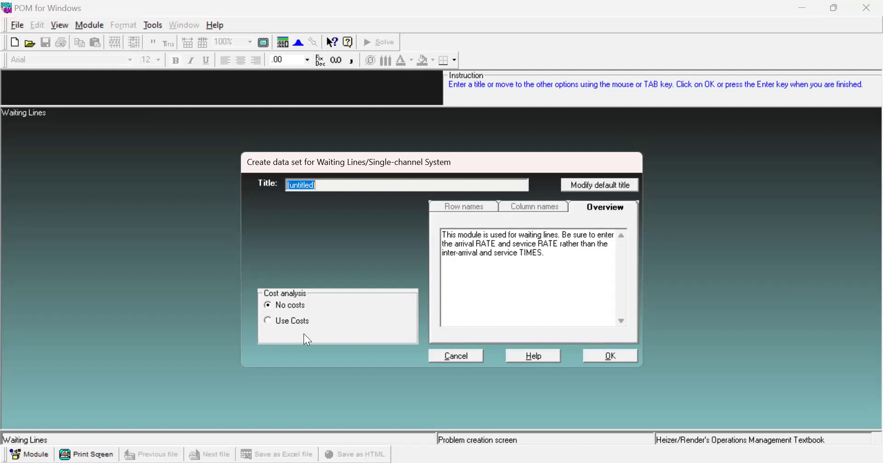
{"action": "left_click", "coordinate": [268, 321]}
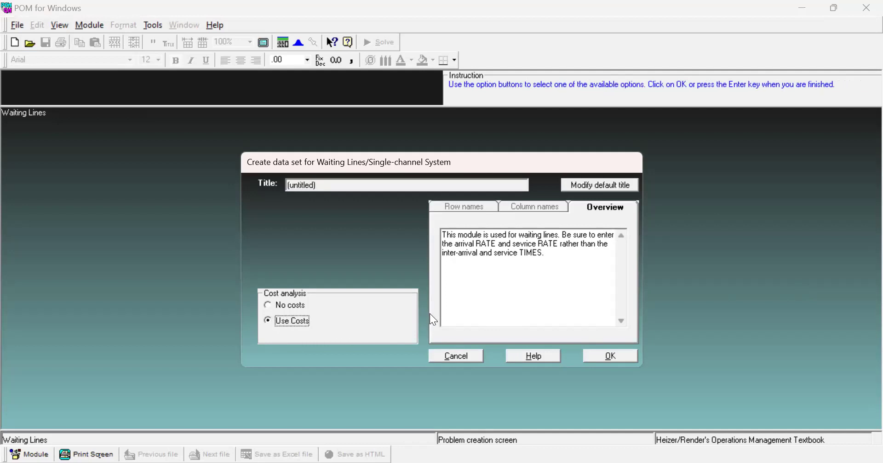
{"action": "left_click", "coordinate": [631, 356]}
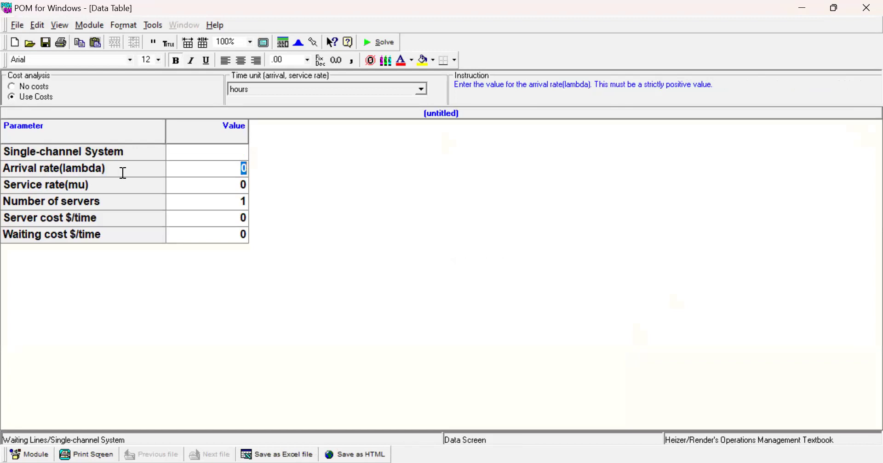
Enter arrival rate 25, service rate 30, server cost 15000 and waiting cost 5000 for the single-channel model, and solve it.
{"action": "type", "text": "25"}
{"action": "key", "text": "Return"}
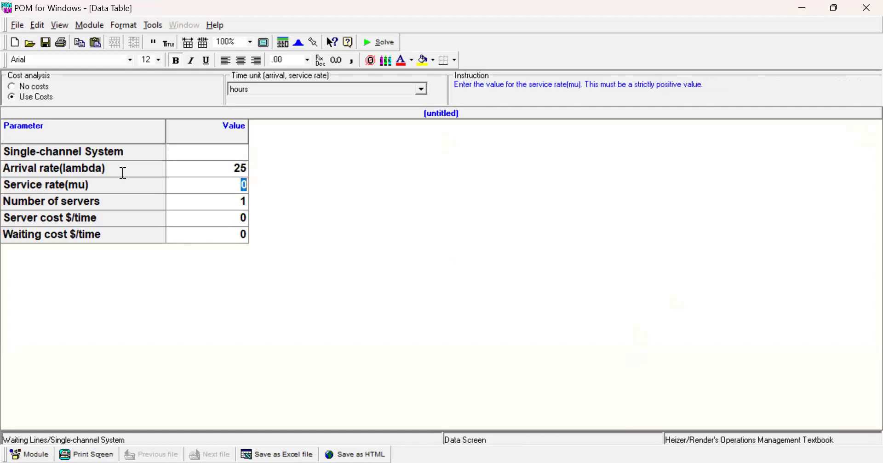
{"action": "type", "text": "30"}
{"action": "key", "text": "Return"}
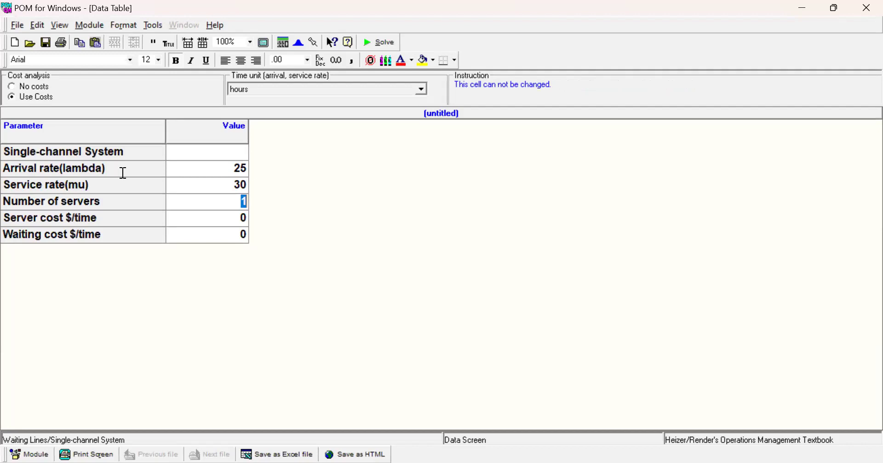
{"action": "key", "text": "Return"}
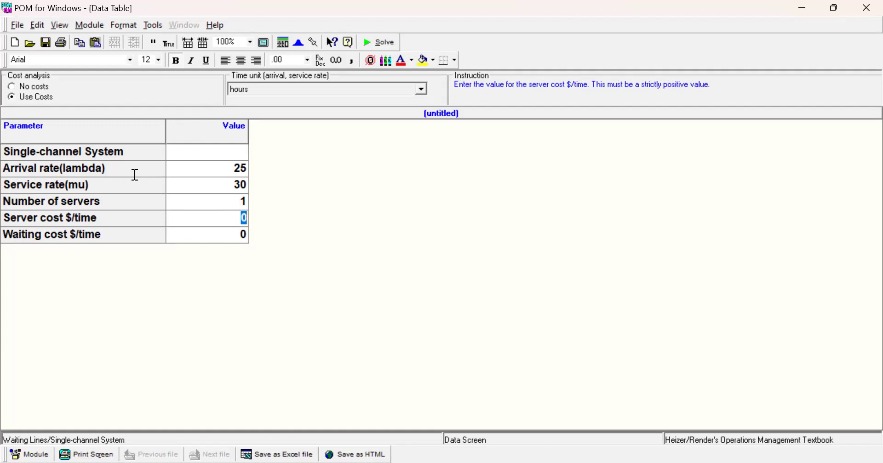
{"action": "type", "text": "15000"}
{"action": "key", "text": "Return"}
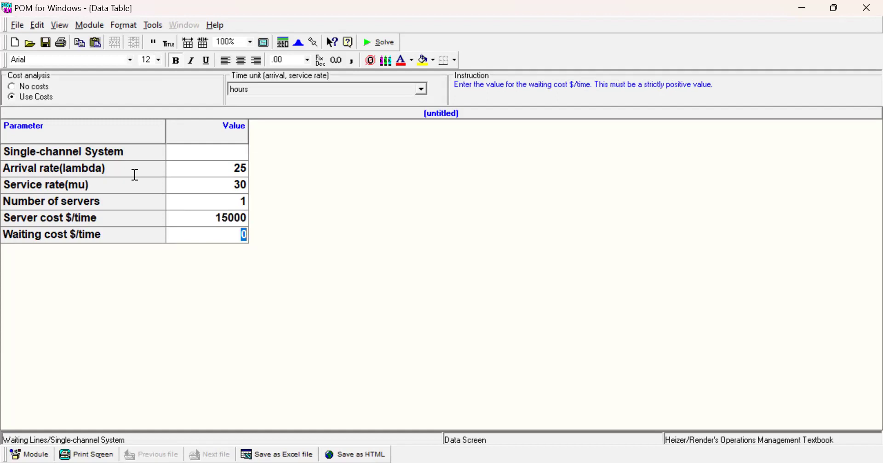
{"action": "type", "text": "5000"}
{"action": "left_click", "coordinate": [387, 42]}
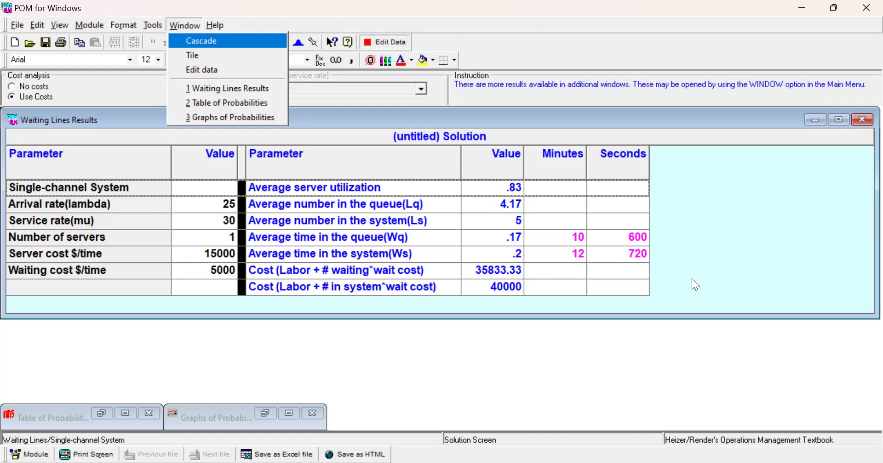
Open the Table of Probabilities for the single-channel solution and display its values with four decimal places.
{"action": "left_click", "coordinate": [214, 103]}
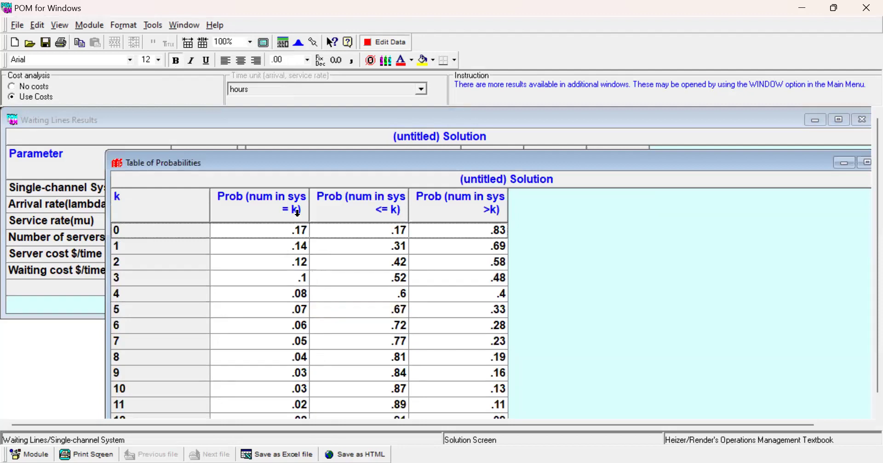
{"action": "left_click", "coordinate": [307, 60]}
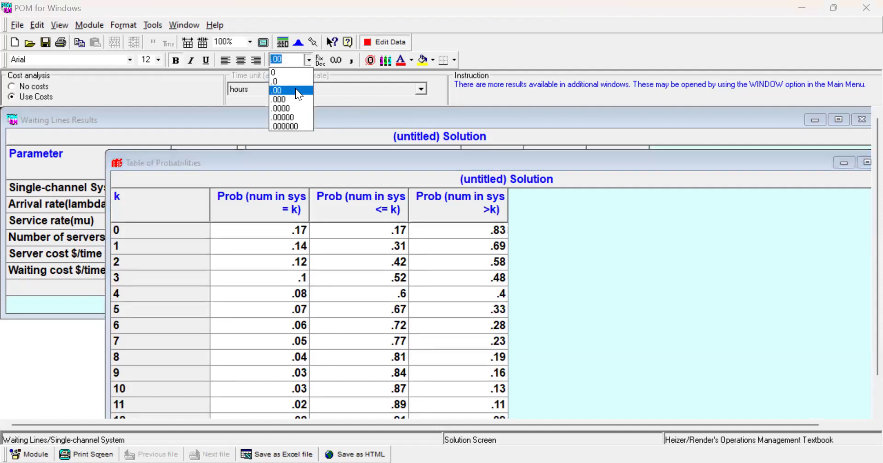
{"action": "left_click", "coordinate": [297, 110]}
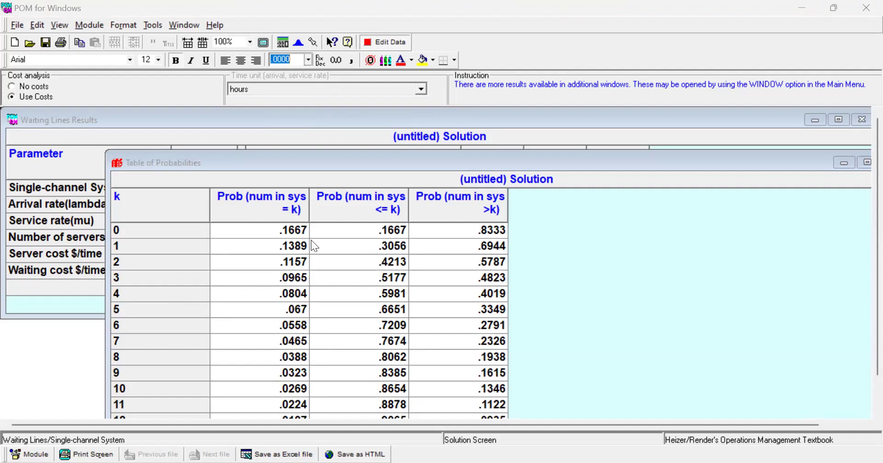
Look up the probability of exactly four in the single-channel system and move the table window to show more rows.
{"action": "left_click", "coordinate": [276, 293]}
{"action": "left_click_drag", "start_coordinate": [282, 293], "coordinate": [307, 293]}
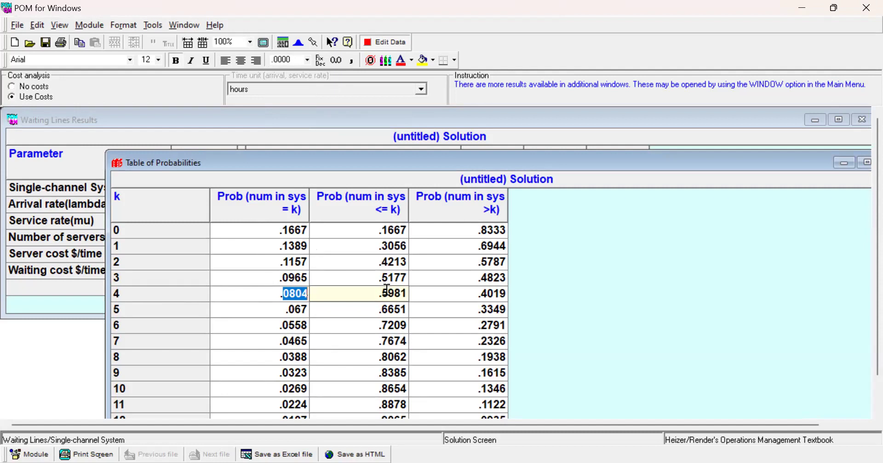
{"action": "double_click", "coordinate": [630, 161]}
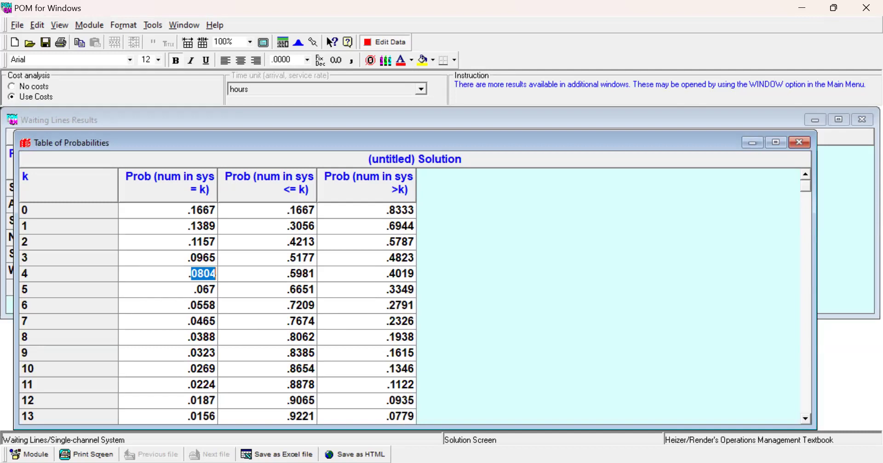
{"action": "key", "text": "alt+Tab"}
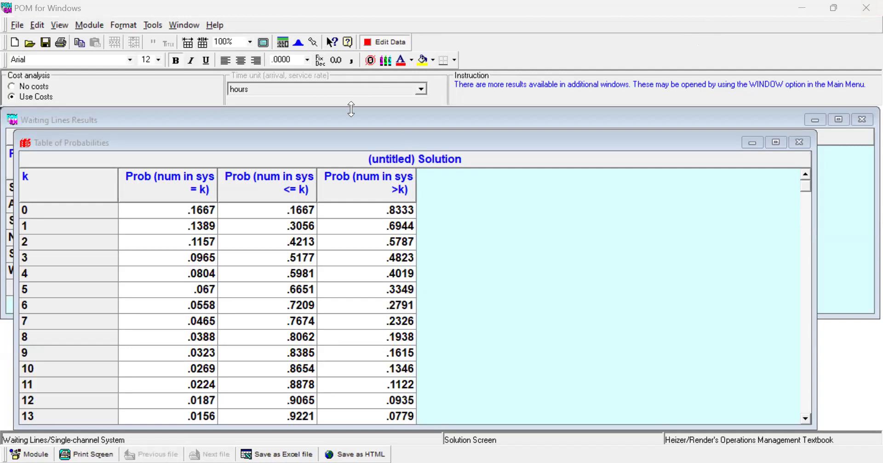
Close the single-channel results and create a new multichannel data set that uses costs, without saving the previous data.
{"action": "left_click", "coordinate": [799, 142]}
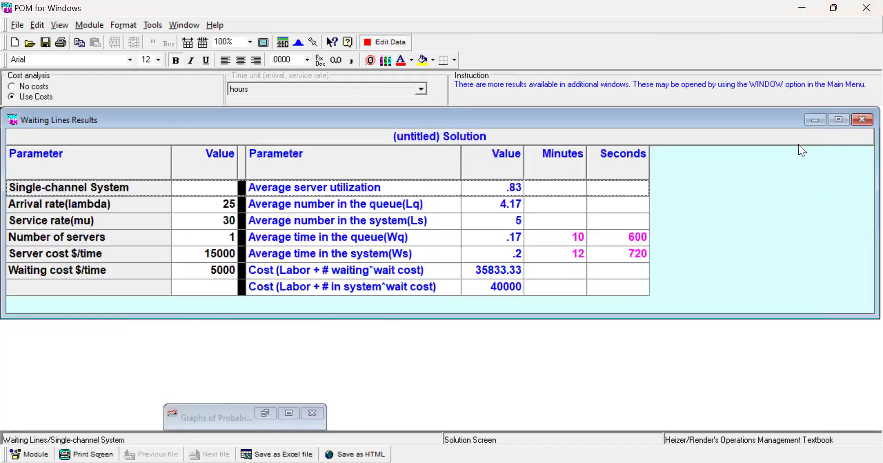
{"action": "left_click", "coordinate": [861, 120]}
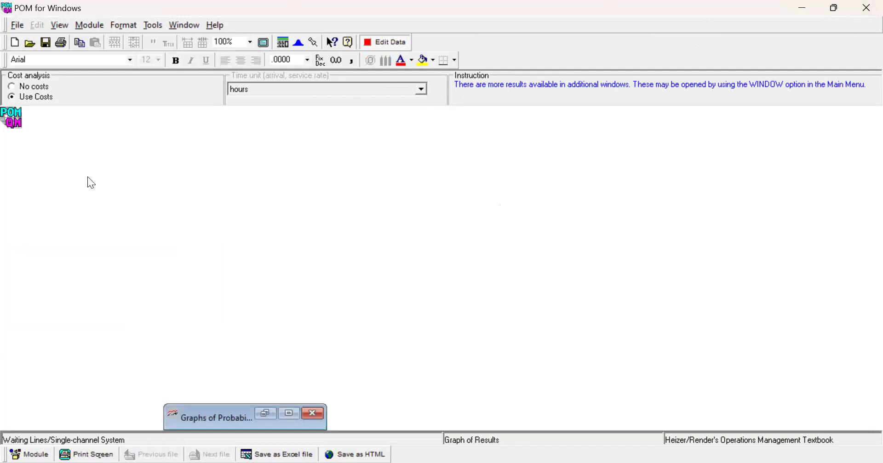
{"action": "left_click", "coordinate": [16, 41]}
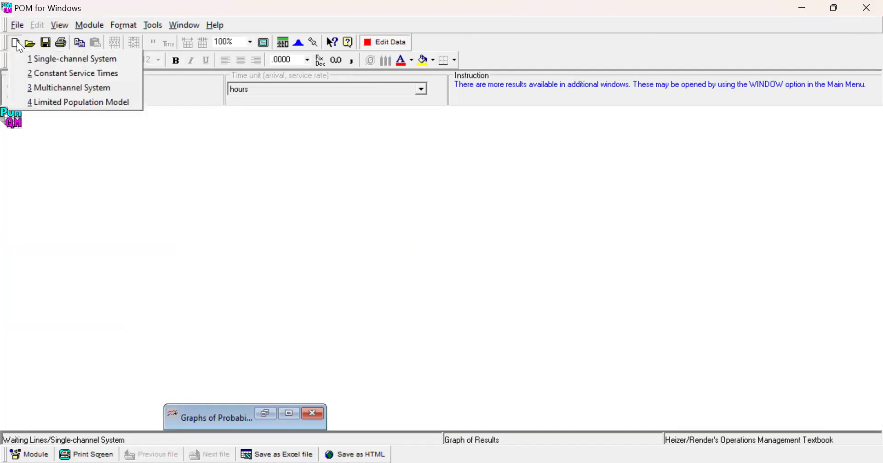
{"action": "left_click", "coordinate": [19, 88]}
{"action": "left_click", "coordinate": [465, 285]}
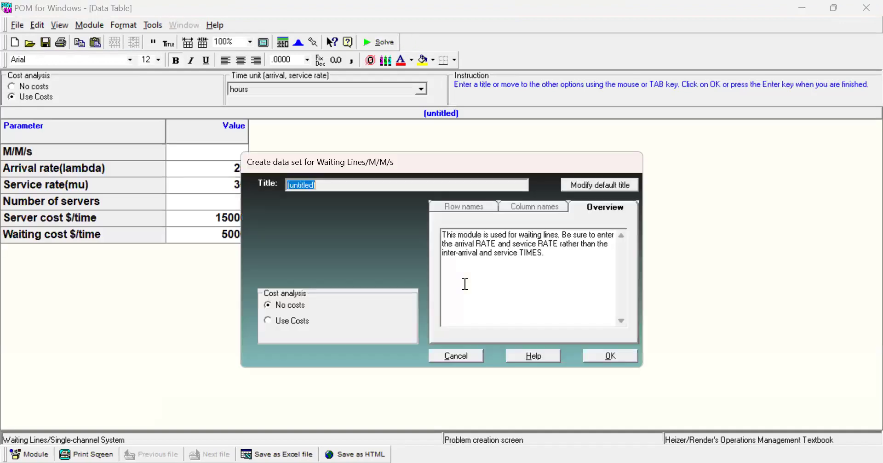
{"action": "left_click", "coordinate": [268, 320]}
{"action": "left_click", "coordinate": [606, 358]}
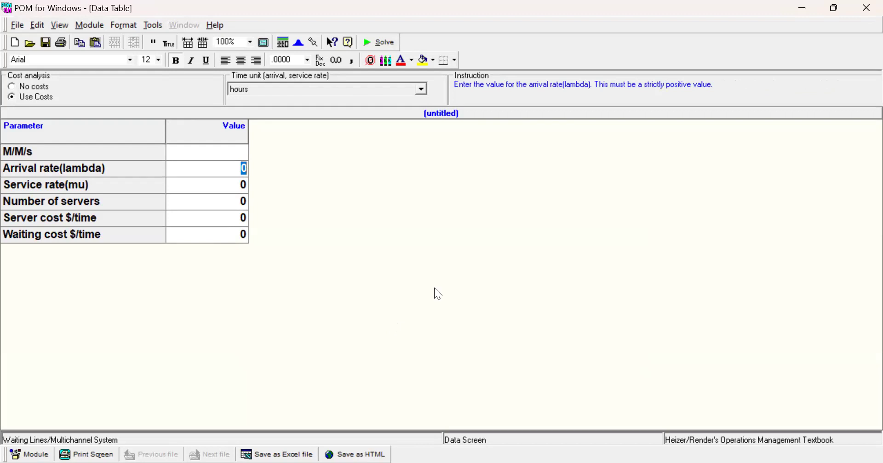
Enter arrival rate 25, service rate 30, 2 servers, server cost 15000 and waiting cost 5000 for the multichannel model, and solve it.
{"action": "type", "text": "25"}
{"action": "key", "text": "Return"}
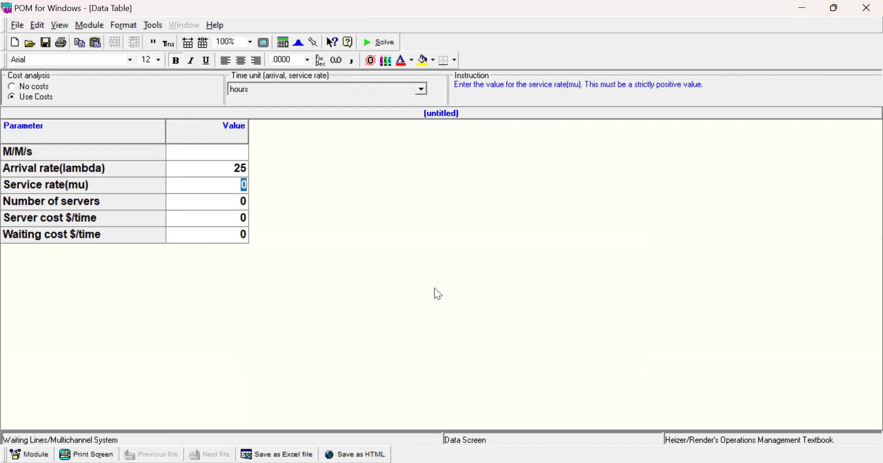
{"action": "type", "text": "30"}
{"action": "key", "text": "Return"}
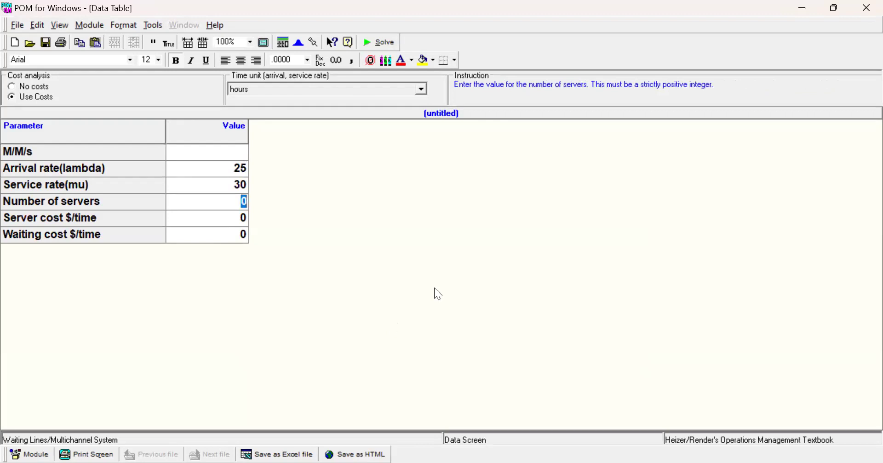
{"action": "type", "text": "2"}
{"action": "key", "text": "Return"}
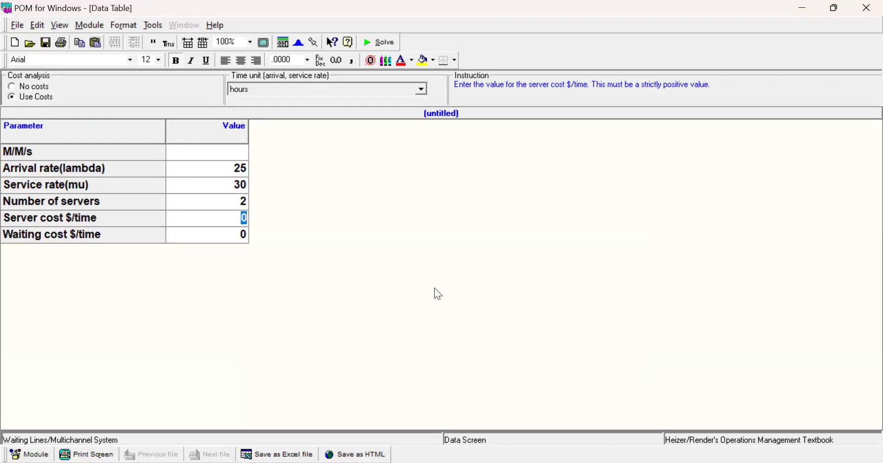
{"action": "type", "text": "15000"}
{"action": "key", "text": "Return"}
{"action": "type", "text": "5000"}
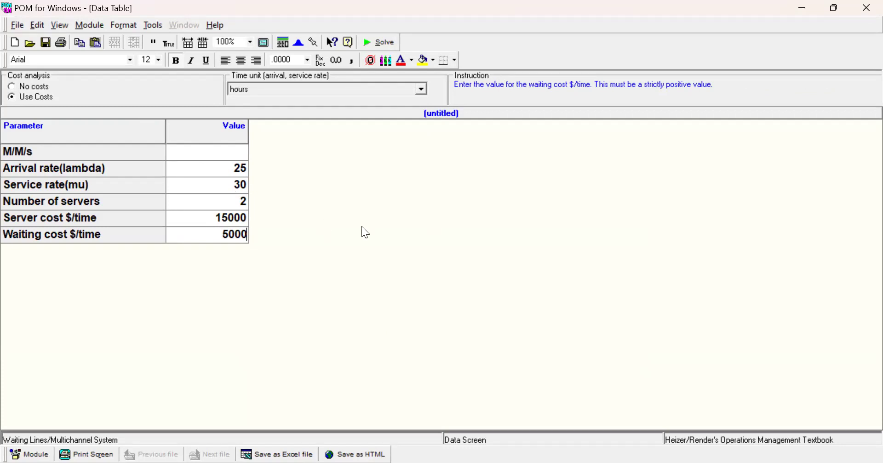
{"action": "left_click", "coordinate": [389, 42]}
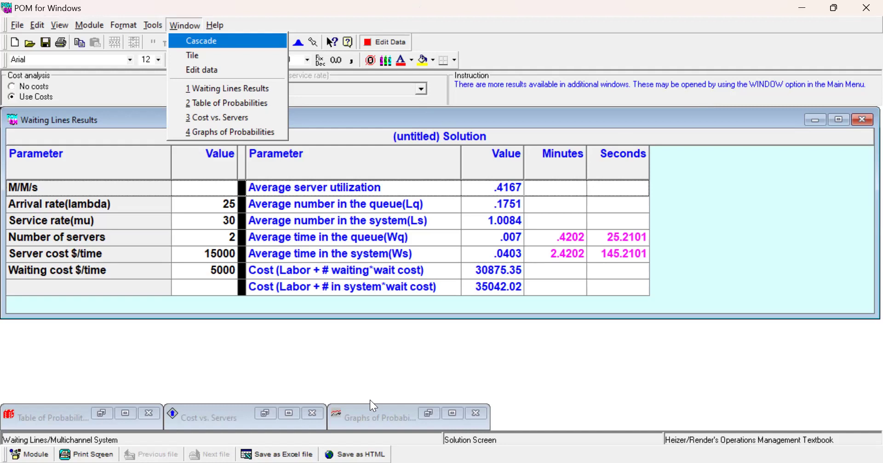
Open the multichannel Table of Probabilities and look up the probability of exactly four in the system.
{"action": "key", "text": "alt+Tab"}
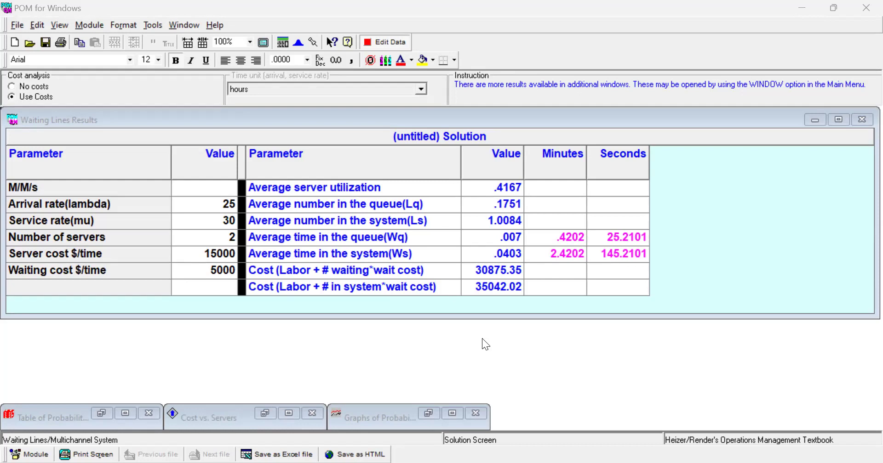
{"action": "left_click", "coordinate": [189, 26]}
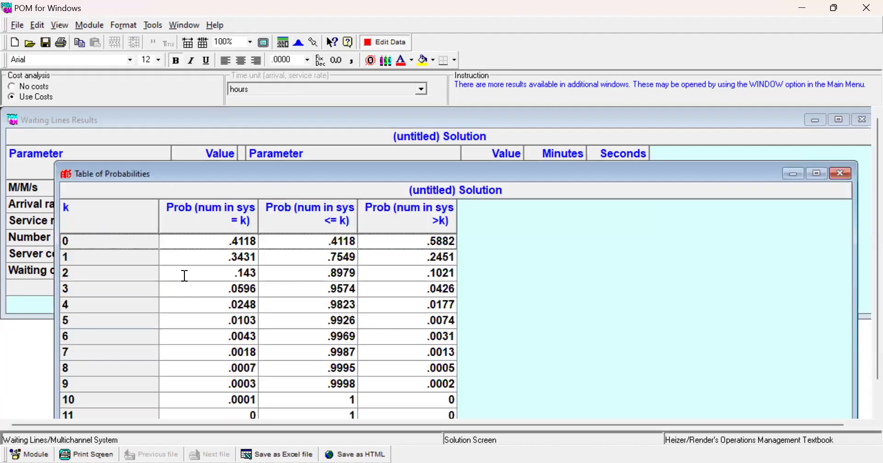
{"action": "left_click", "coordinate": [236, 306]}
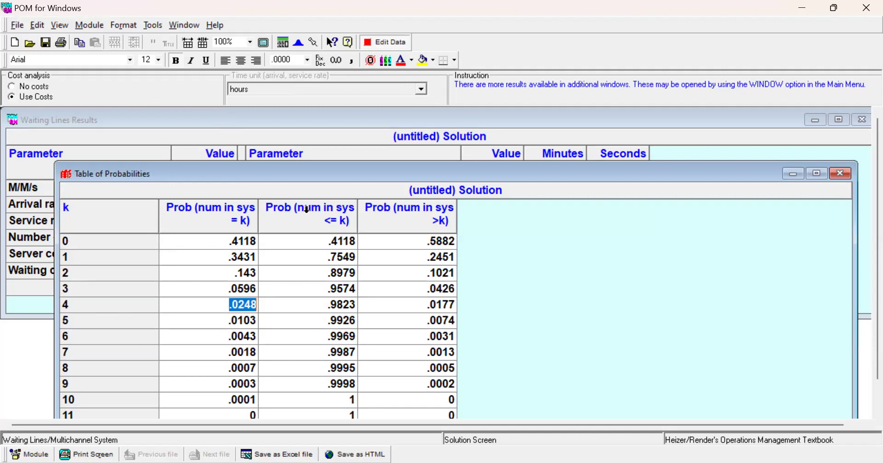
{"action": "key", "text": "alt+Tab"}
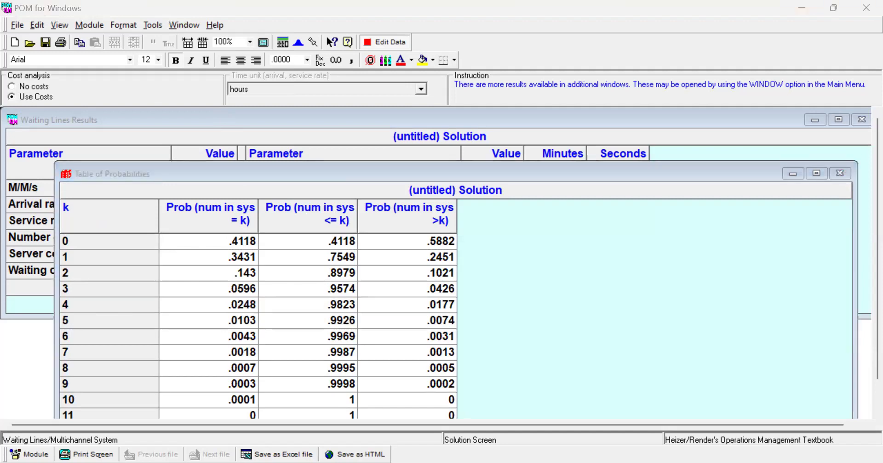
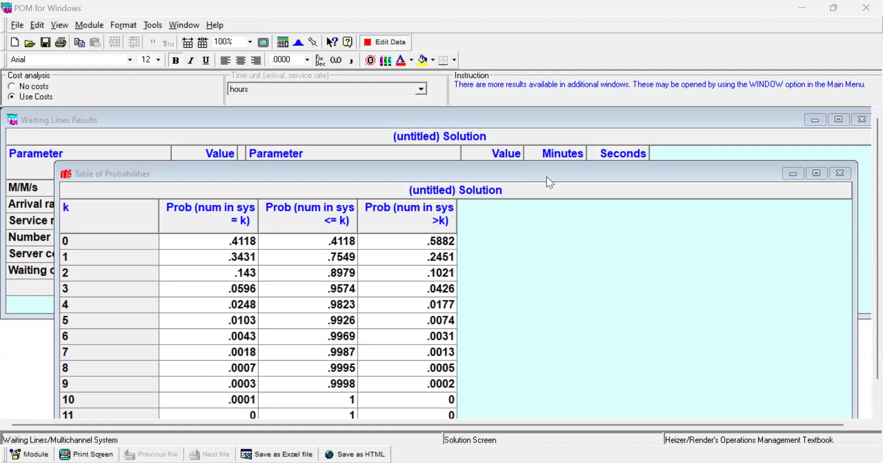
Move the Table of Probabilities aside, minimize it, and review the two-server performance measures and costs in the results.
{"action": "left_click_drag", "start_coordinate": [462, 168], "coordinate": [383, 163]}
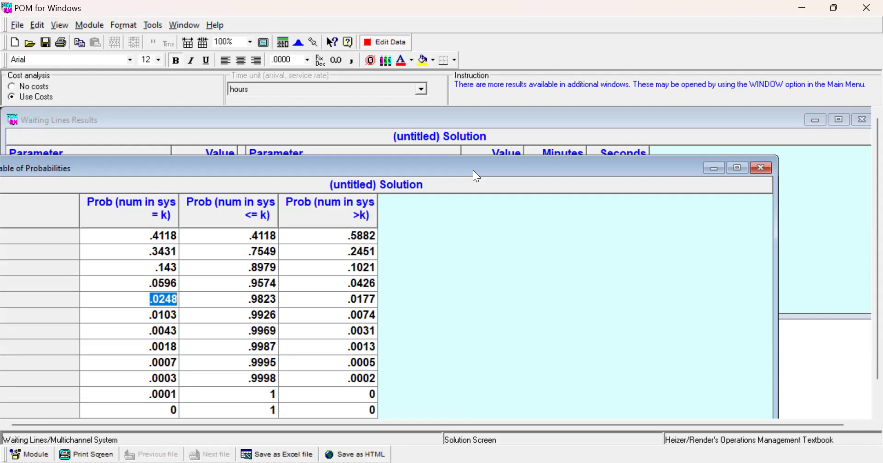
{"action": "left_click_drag", "start_coordinate": [472, 171], "coordinate": [485, 232]}
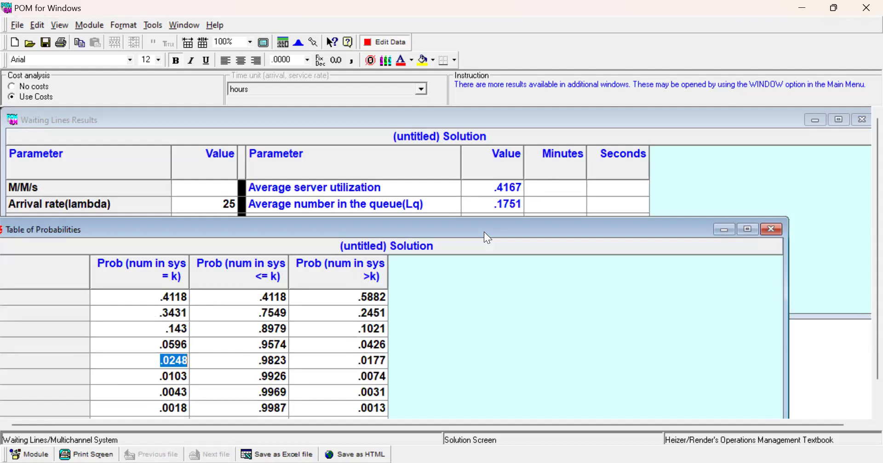
{"action": "left_click", "coordinate": [491, 193]}
{"action": "left_click", "coordinate": [506, 204]}
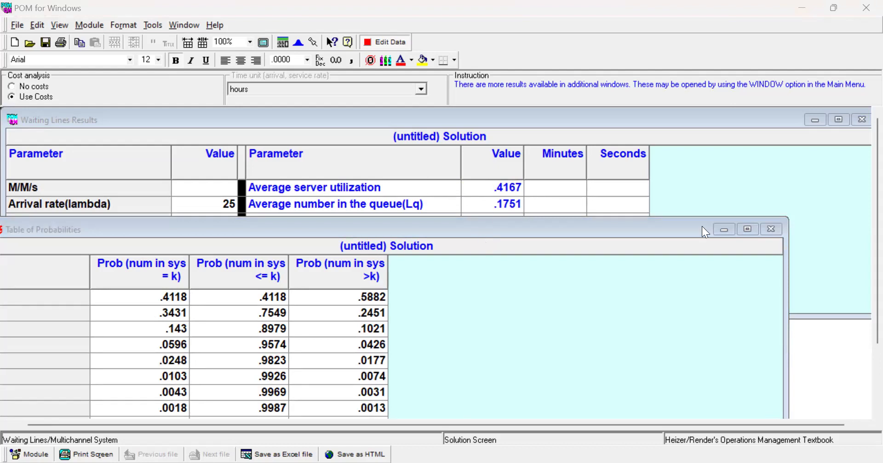
{"action": "left_click_drag", "start_coordinate": [702, 226], "coordinate": [723, 249]}
{"action": "left_click", "coordinate": [746, 251]}
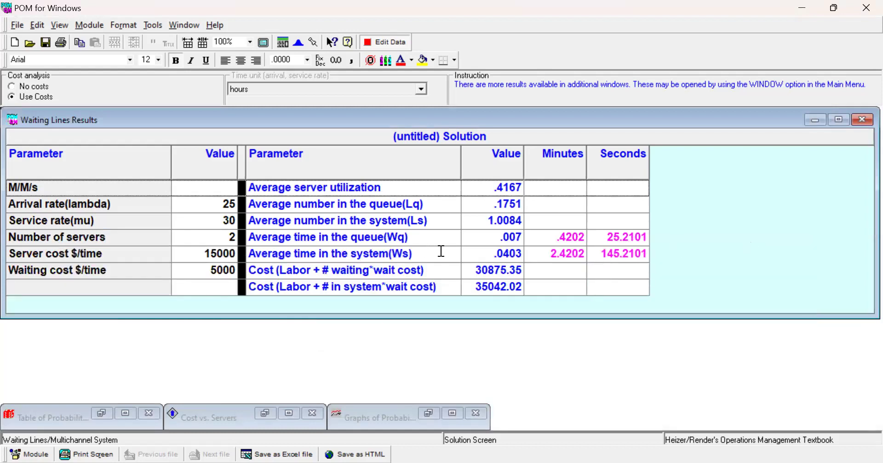
{"action": "left_click", "coordinate": [512, 275]}
{"action": "left_click", "coordinate": [487, 220]}
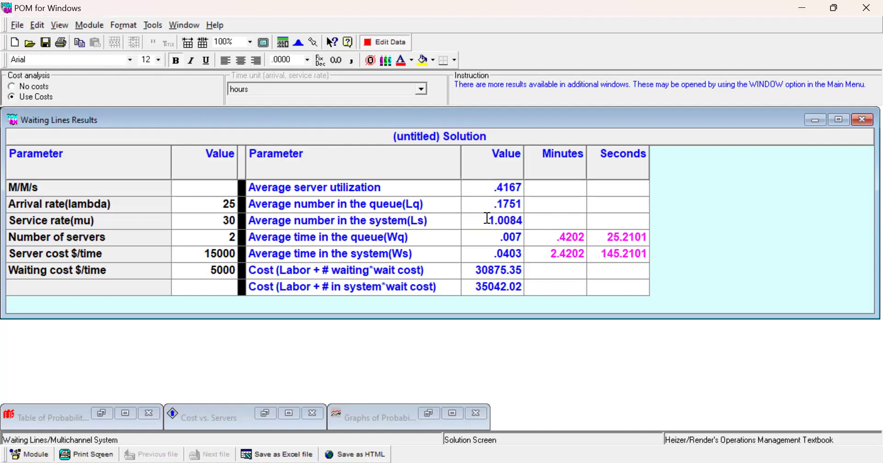
Check the two-server average number in the system, average time in the system, and total system cost.
{"action": "double_click", "coordinate": [508, 219]}
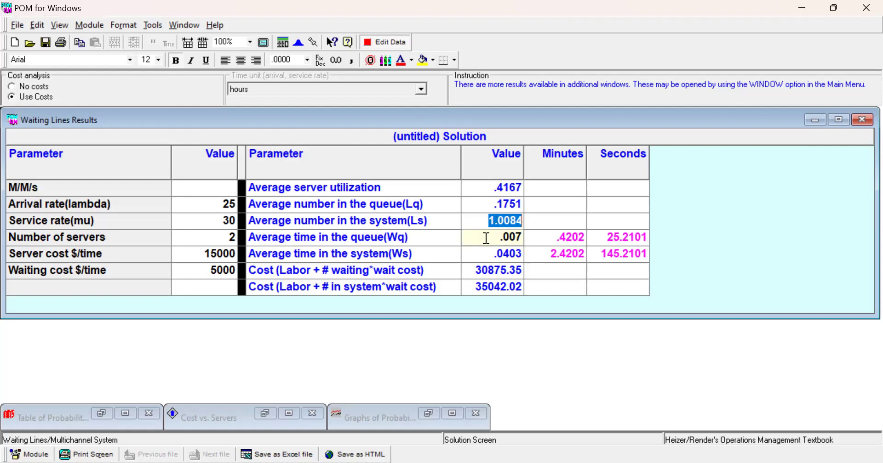
{"action": "left_click", "coordinate": [546, 255]}
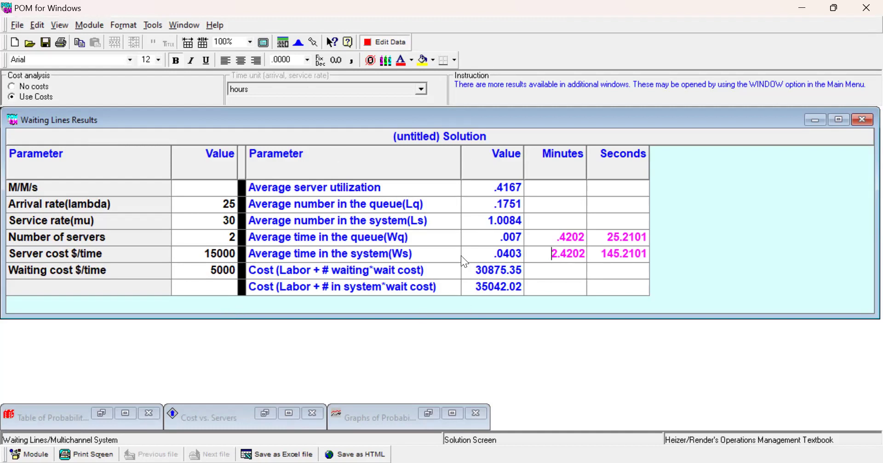
{"action": "left_click", "coordinate": [344, 287]}
{"action": "left_click", "coordinate": [13, 46]}
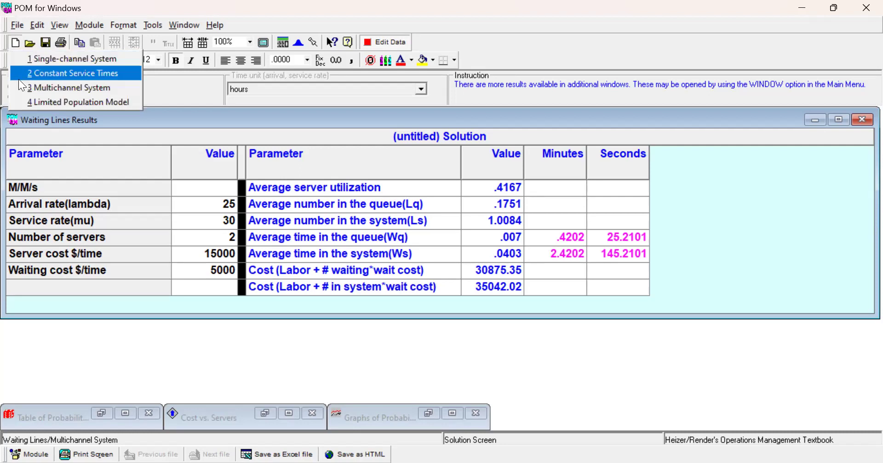
{"action": "left_click", "coordinate": [203, 95]}
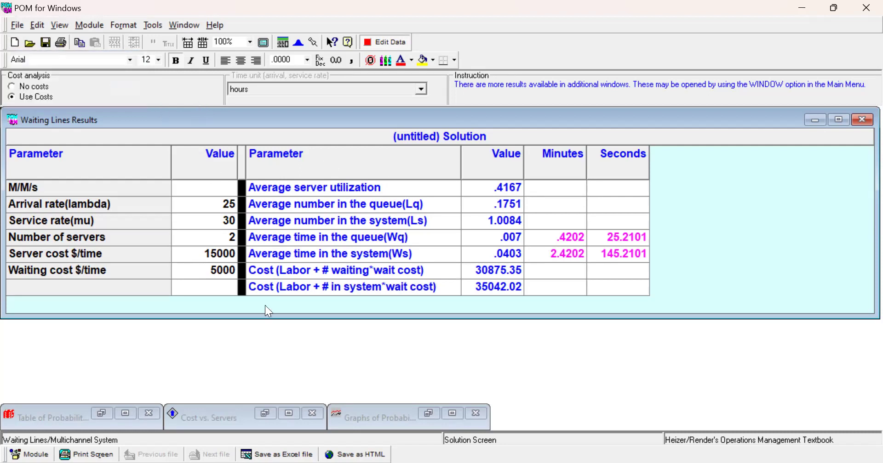
Open the Cost vs. Servers table, compare the total costs for different numbers of servers, and minimize it.
{"action": "left_click", "coordinate": [180, 25]}
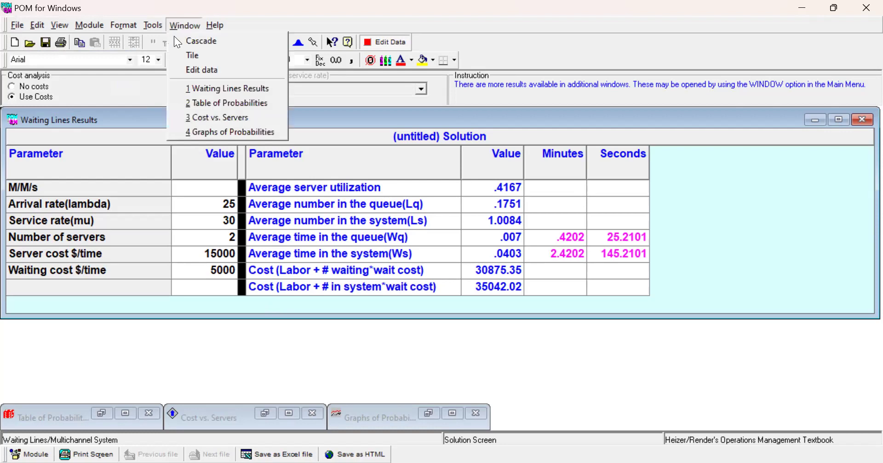
{"action": "left_click", "coordinate": [188, 116]}
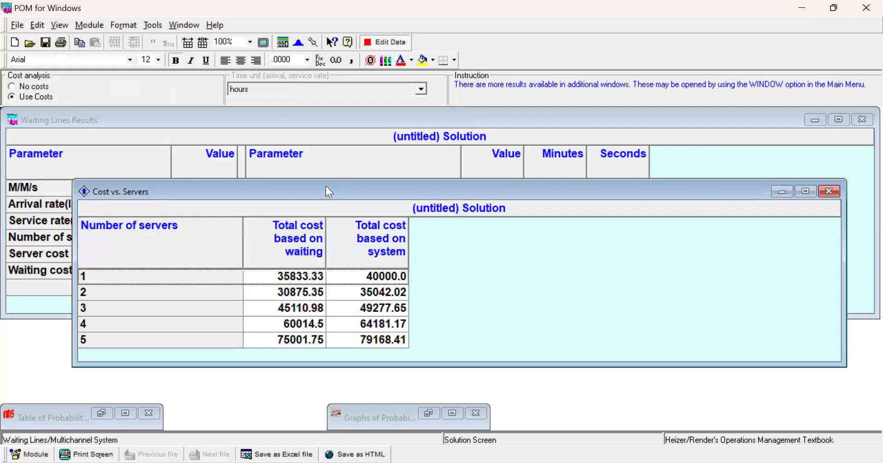
{"action": "left_click_drag", "start_coordinate": [325, 186], "coordinate": [301, 183]}
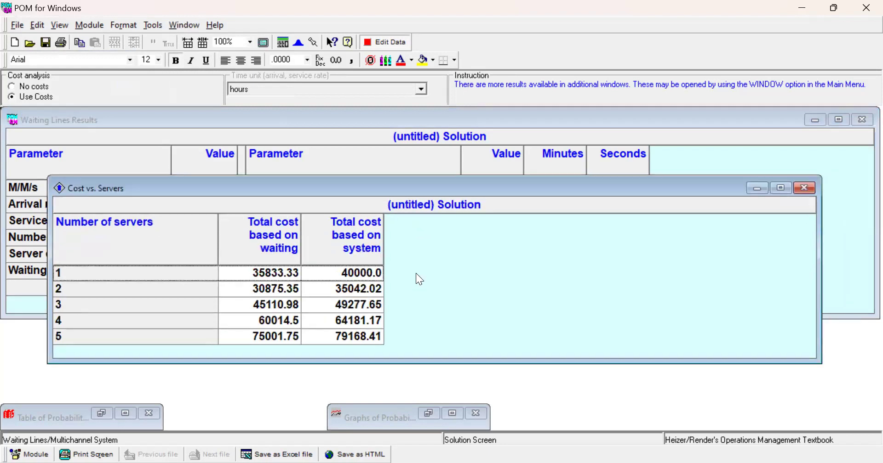
{"action": "left_click", "coordinate": [188, 26]}
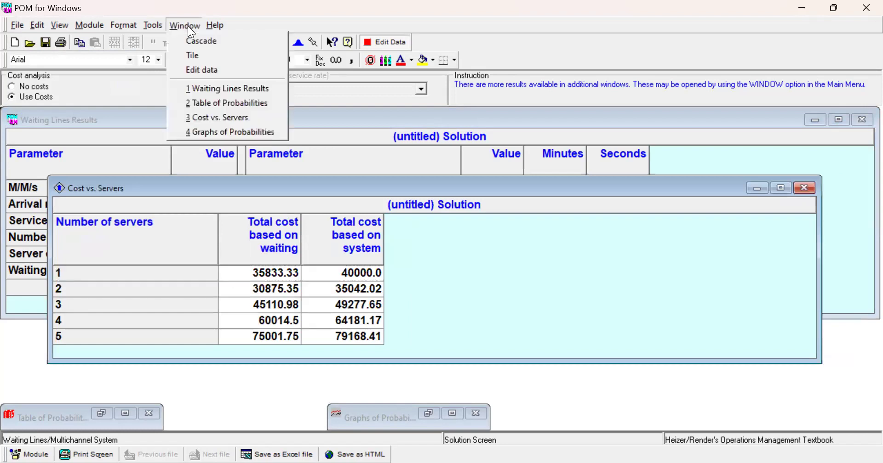
{"action": "left_click", "coordinate": [228, 118]}
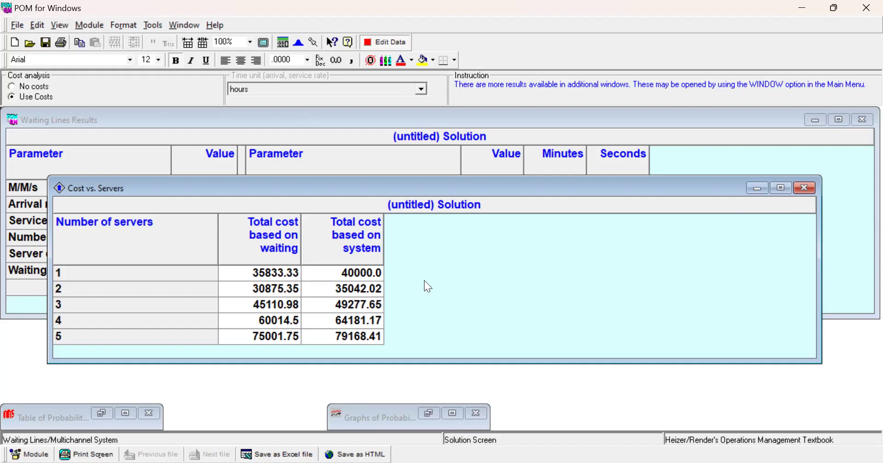
{"action": "left_click", "coordinate": [753, 189]}
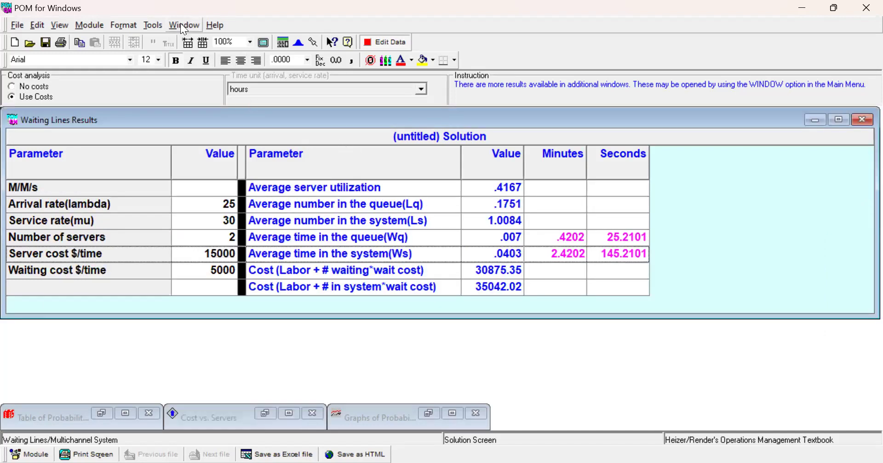
Reopen the Cost vs. Servers table to recheck the one- and two-server costs, and return to the main results.
{"action": "left_click", "coordinate": [182, 26]}
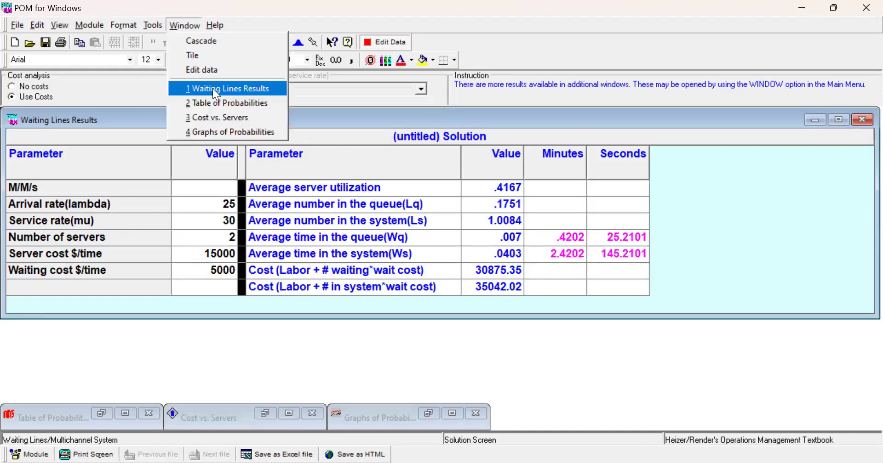
{"action": "left_click", "coordinate": [210, 118]}
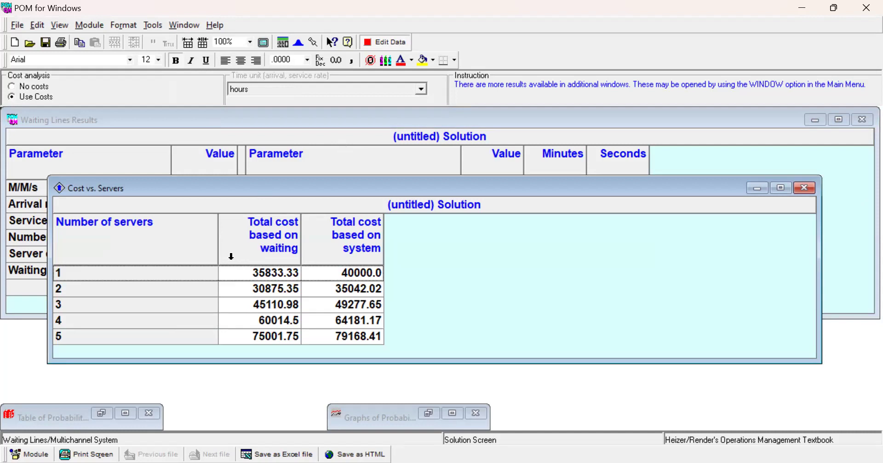
{"action": "left_click", "coordinate": [761, 187]}
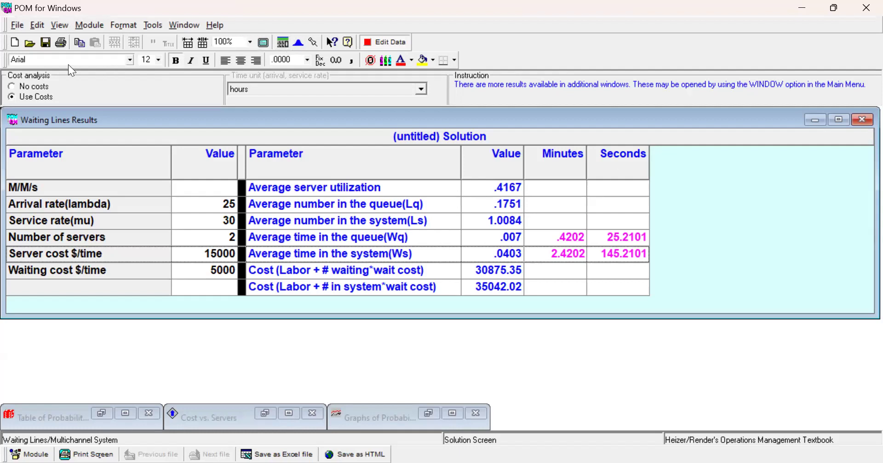
{"action": "left_click", "coordinate": [14, 47]}
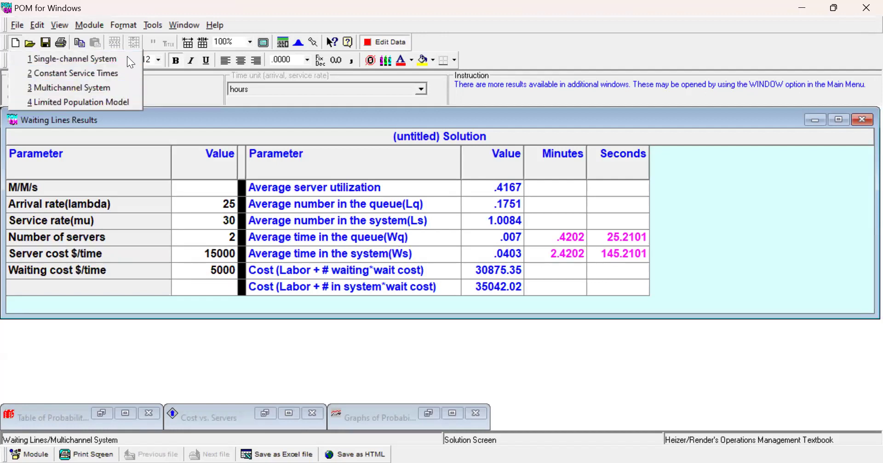
{"action": "left_click", "coordinate": [98, 47]}
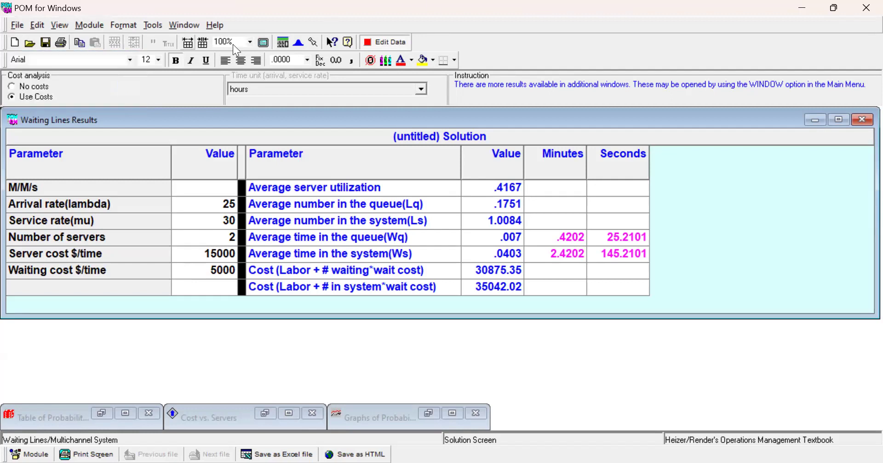
Set the number of servers to 1 in the multichannel data and solve the model again.
{"action": "left_click", "coordinate": [384, 42]}
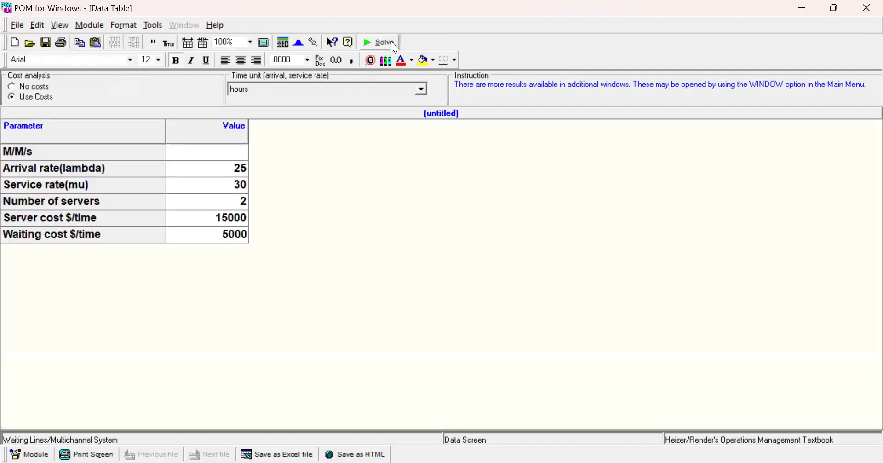
{"action": "left_click", "coordinate": [243, 201]}
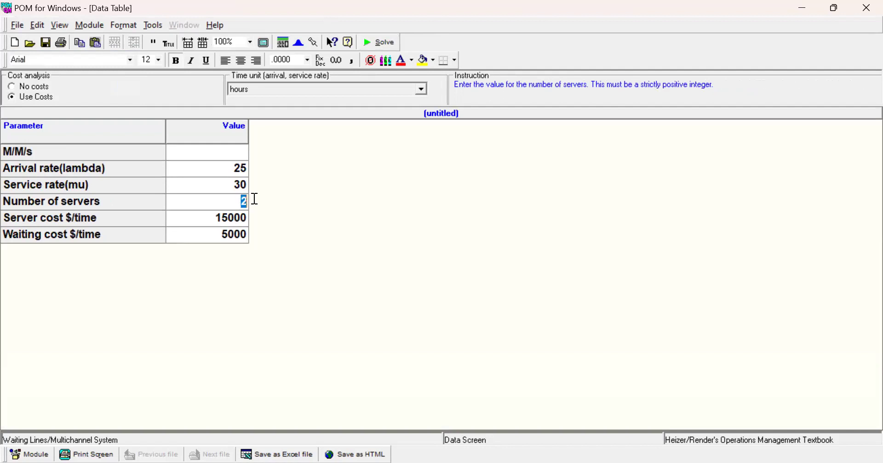
{"action": "type", "text": "1"}
{"action": "left_click", "coordinate": [296, 198]}
{"action": "left_click", "coordinate": [375, 41]}
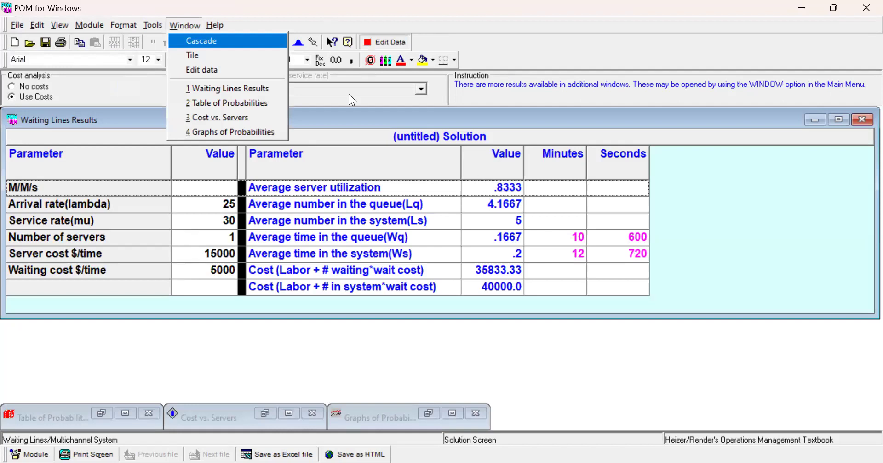
{"action": "key", "text": "Right"}
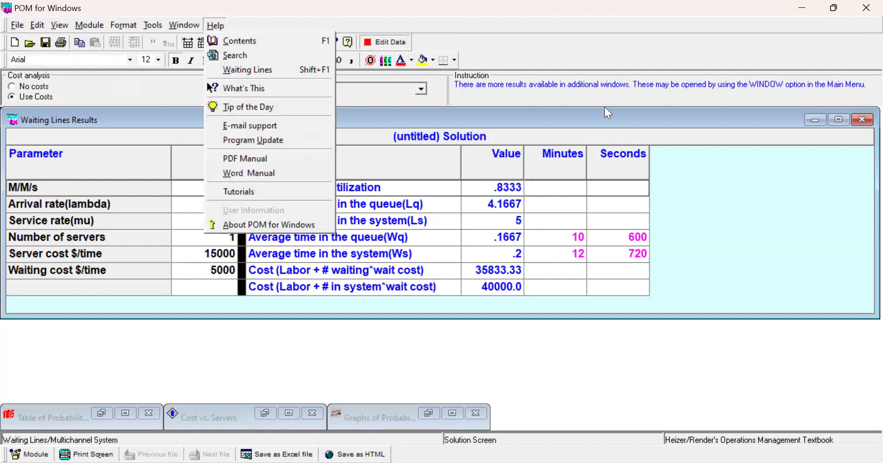
{"action": "key", "text": "Escape"}
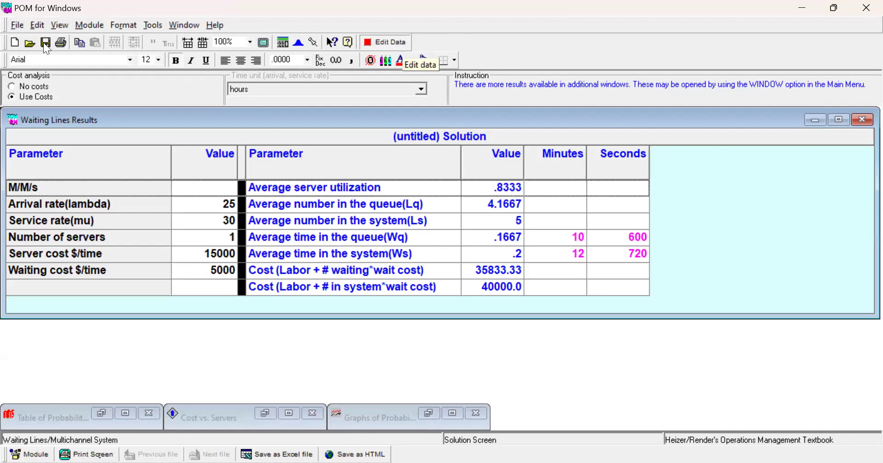
{"action": "left_click", "coordinate": [15, 42]}
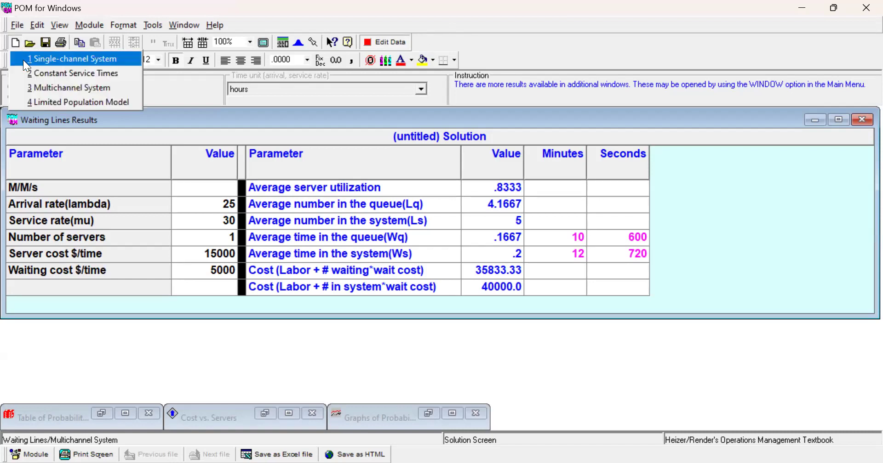
{"action": "left_click", "coordinate": [23, 60]}
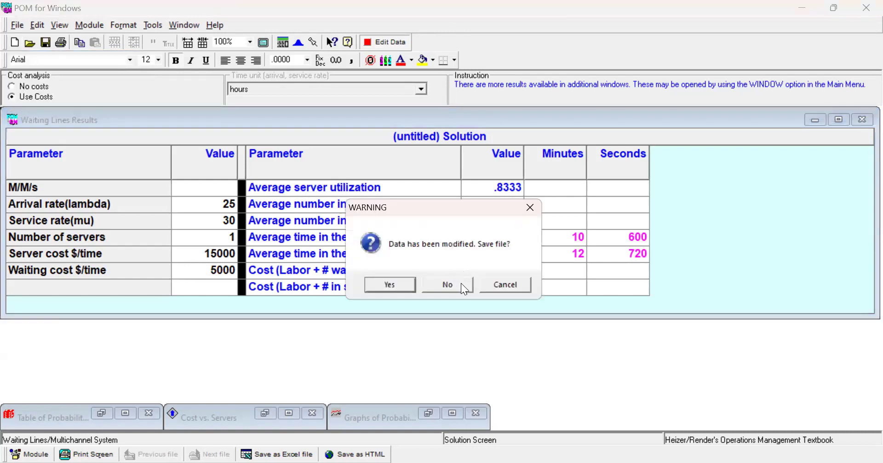
{"action": "left_click", "coordinate": [460, 284]}
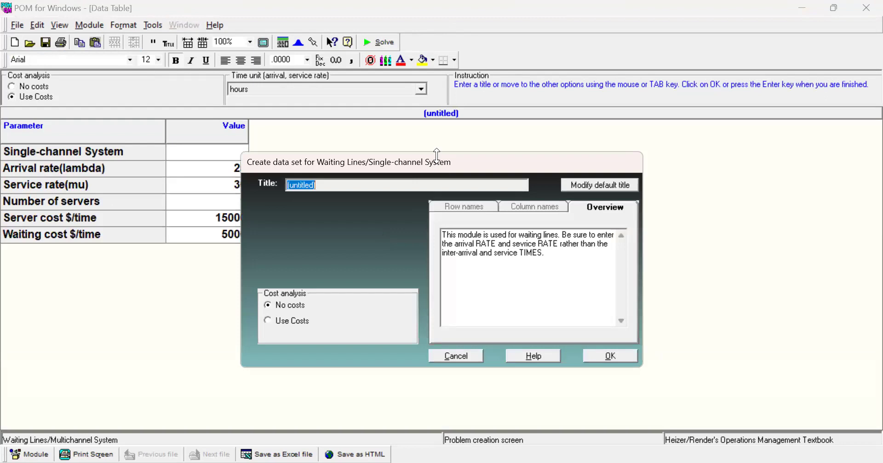
{"action": "left_click_drag", "start_coordinate": [437, 155], "coordinate": [436, 275]}
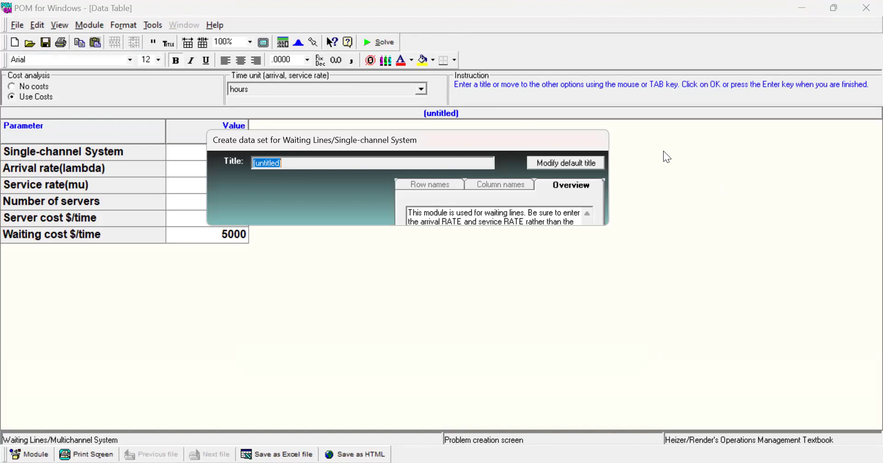
{"action": "key", "text": "Return"}
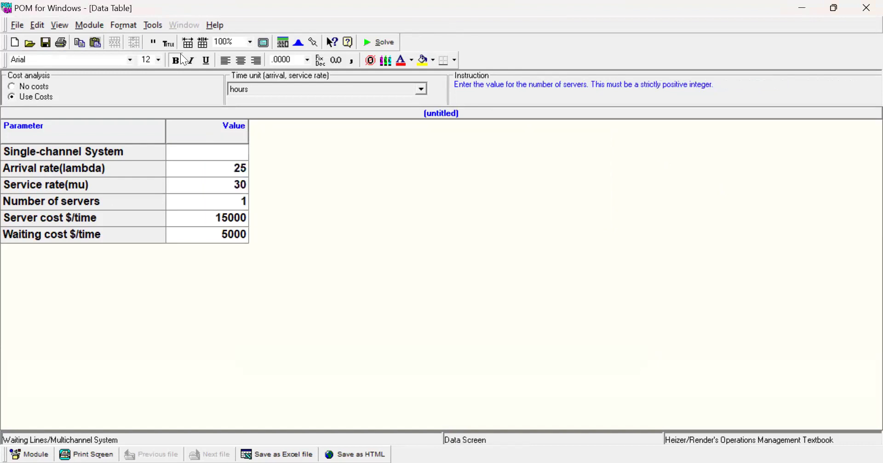
Create a new single-channel waiting-line data set that uses costs.
{"action": "left_click", "coordinate": [15, 43]}
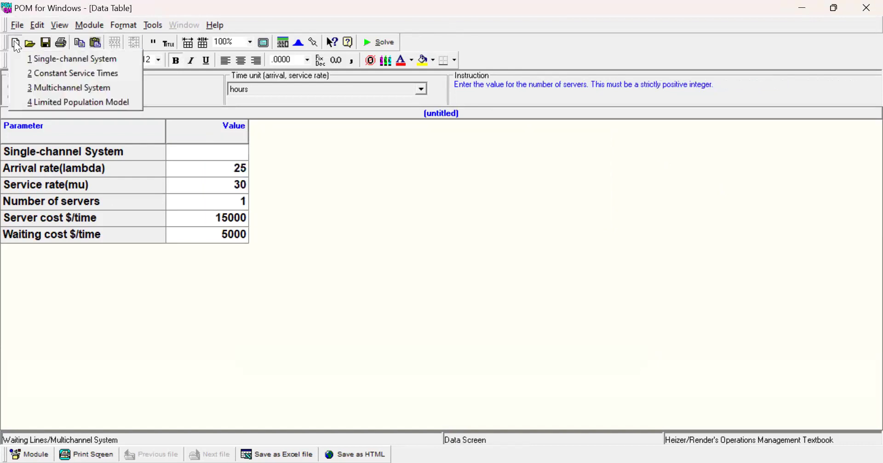
{"action": "left_click", "coordinate": [35, 61]}
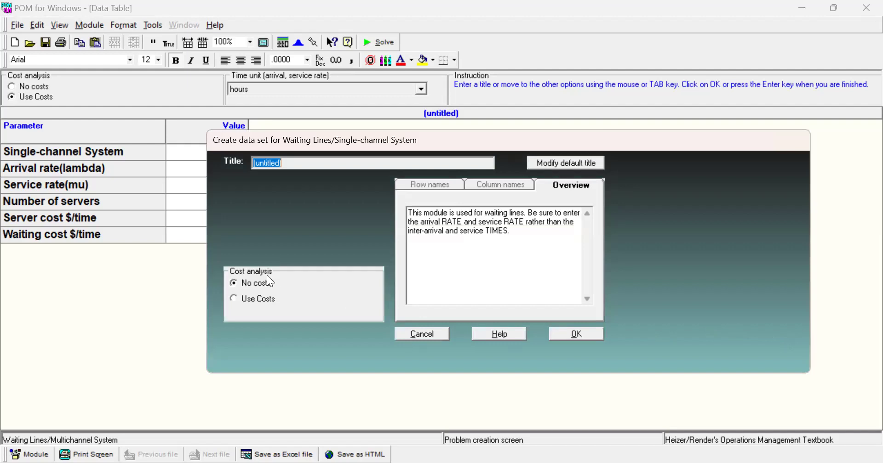
{"action": "left_click", "coordinate": [232, 298]}
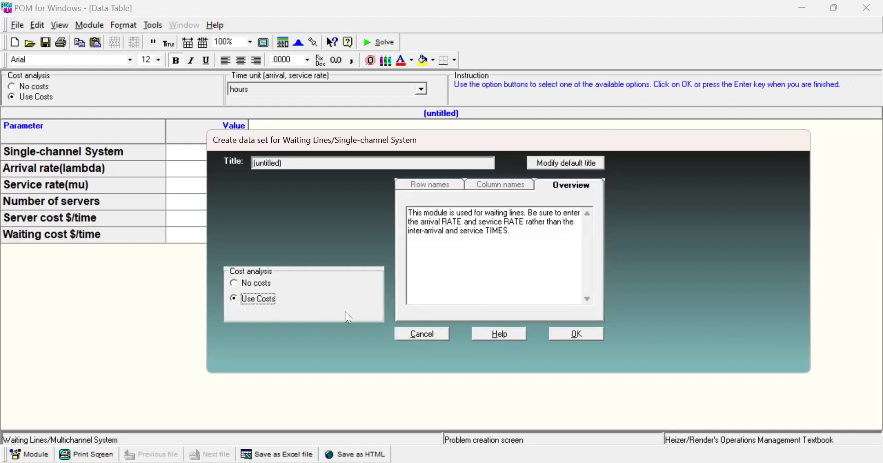
{"action": "left_click", "coordinate": [578, 336]}
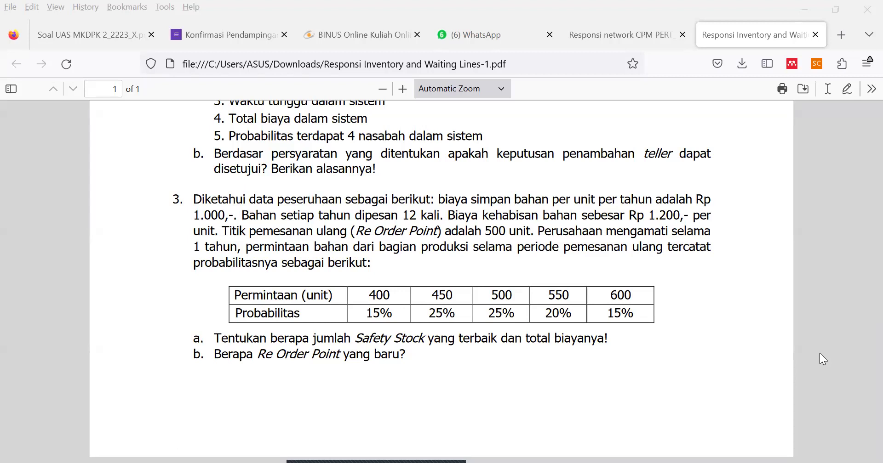
Read the safety stock problem in the exercise PDF and switch POM for Windows to the Inventory module.
{"action": "scroll", "coordinate": [128, 128], "scroll_direction": "up", "scroll_amount": 3}
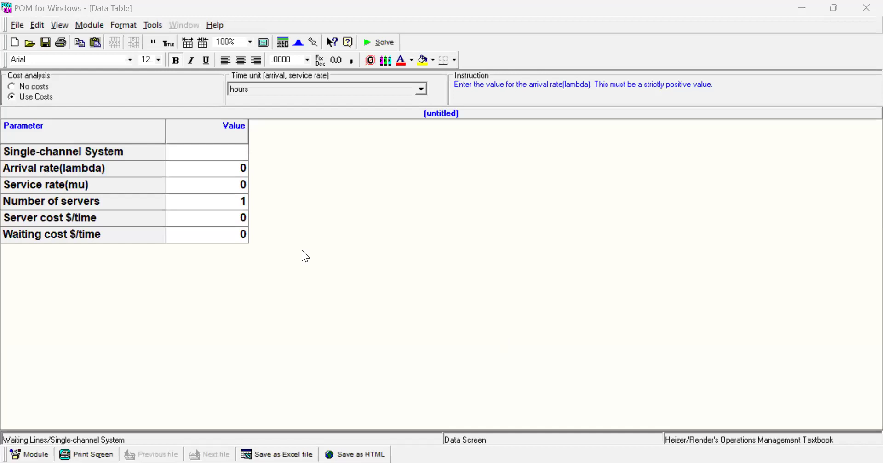
{"action": "left_click", "coordinate": [90, 25]}
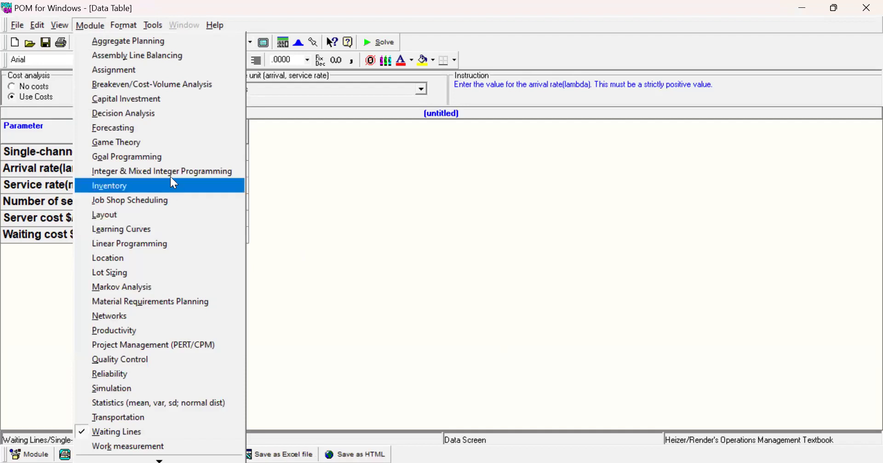
{"action": "left_click", "coordinate": [175, 189]}
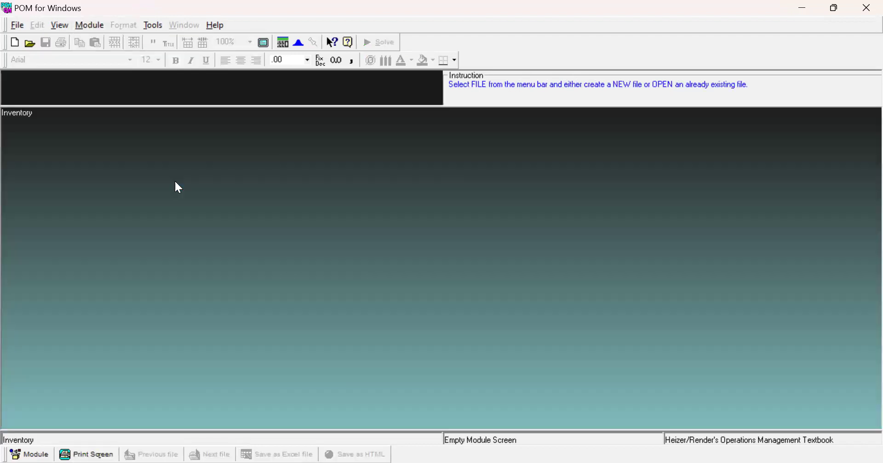
Create a new Reorder Point (Discrete Distribution) data set with 5 probabilities.
{"action": "left_click", "coordinate": [15, 42]}
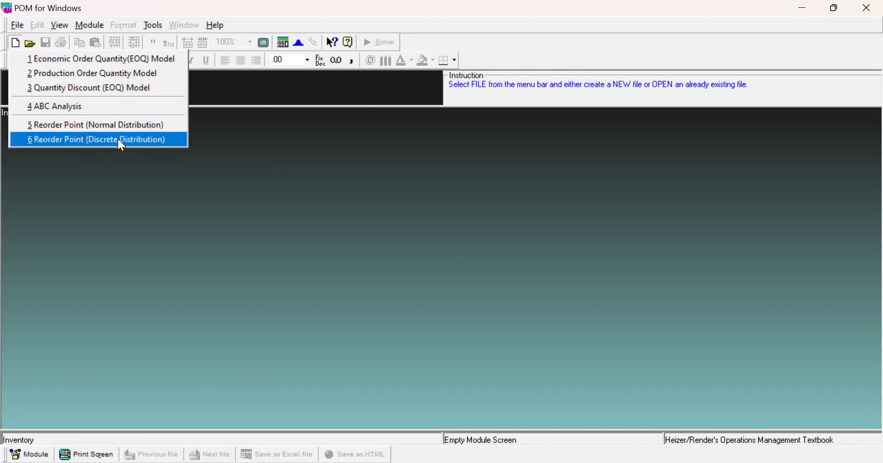
{"action": "left_click", "coordinate": [37, 142]}
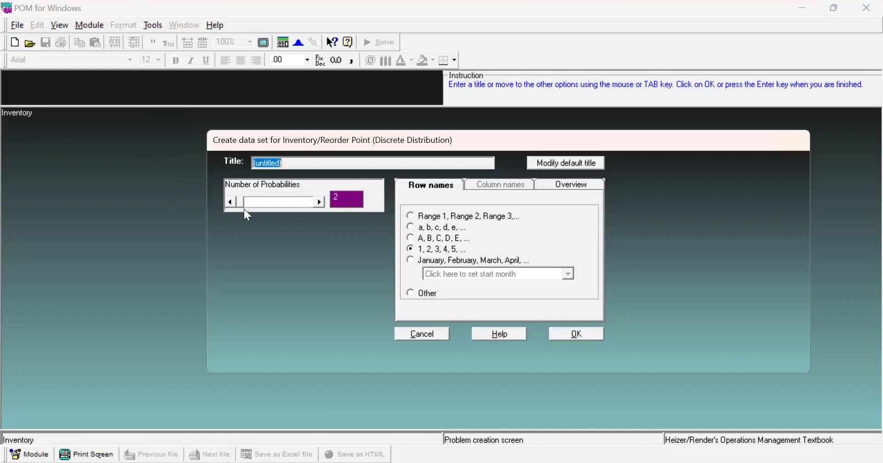
{"action": "left_click", "coordinate": [319, 202]}
{"action": "left_click", "coordinate": [319, 202]}
{"action": "left_click", "coordinate": [320, 202]}
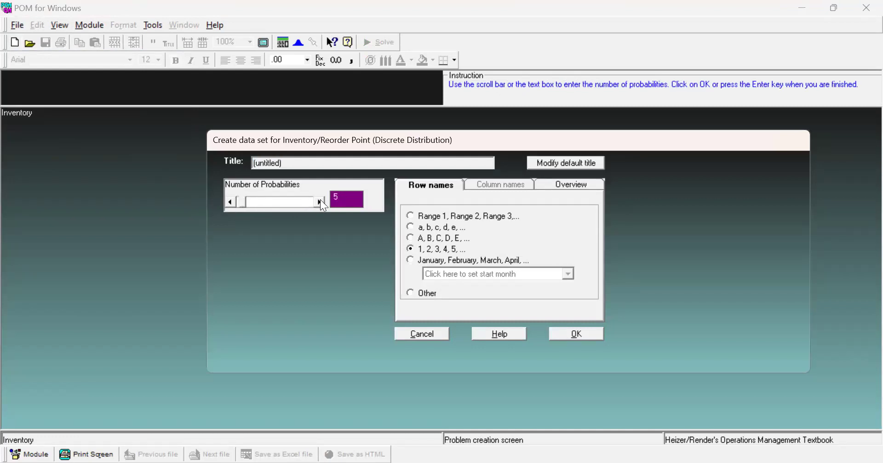
{"action": "left_click", "coordinate": [579, 333]}
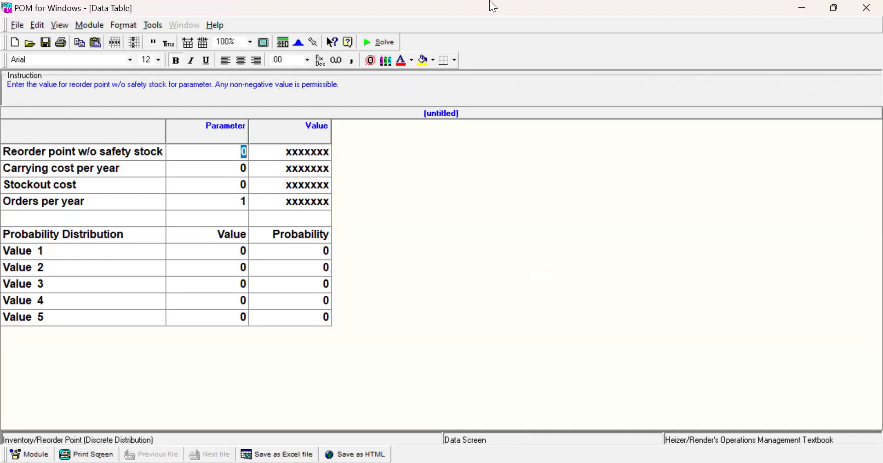
Set the reorder point without safety stock to 500, yearly carrying cost to 1000, stockout cost to 1200 and orders per year to 12.
{"action": "type", "text": "500"}
{"action": "key", "text": "Tab"}
{"action": "key", "text": "Tab"}
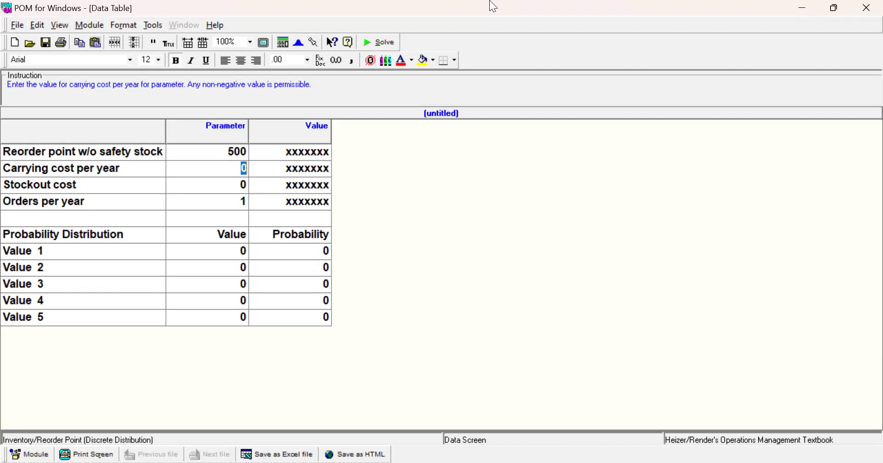
{"action": "type", "text": "1000"}
{"action": "key", "text": "Return"}
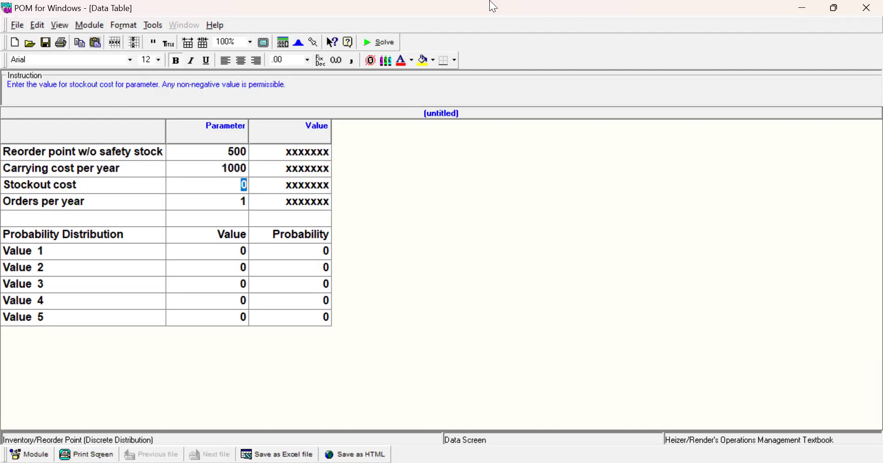
{"action": "type", "text": "1200"}
{"action": "key", "text": "Return"}
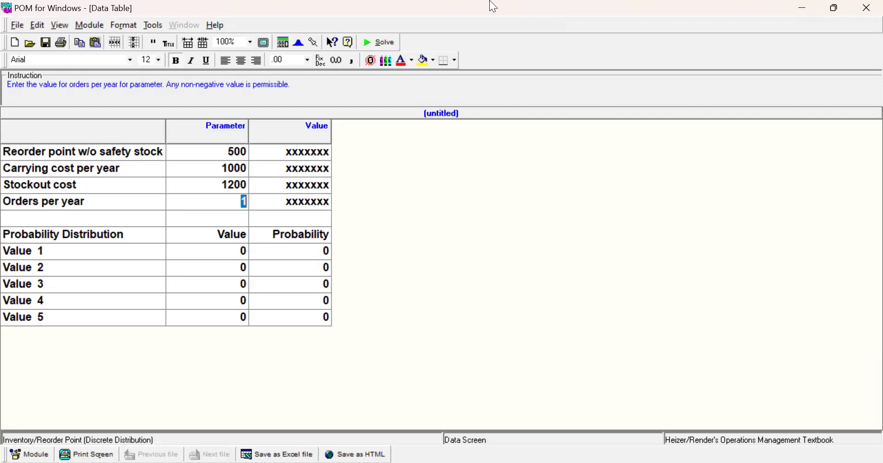
{"action": "type", "text": "12"}
{"action": "key", "text": "Return"}
{"action": "key", "text": "Return"}
{"action": "key", "text": "Return"}
{"action": "key", "text": "Return"}
{"action": "key", "text": "Return"}
{"action": "key", "text": "Return"}
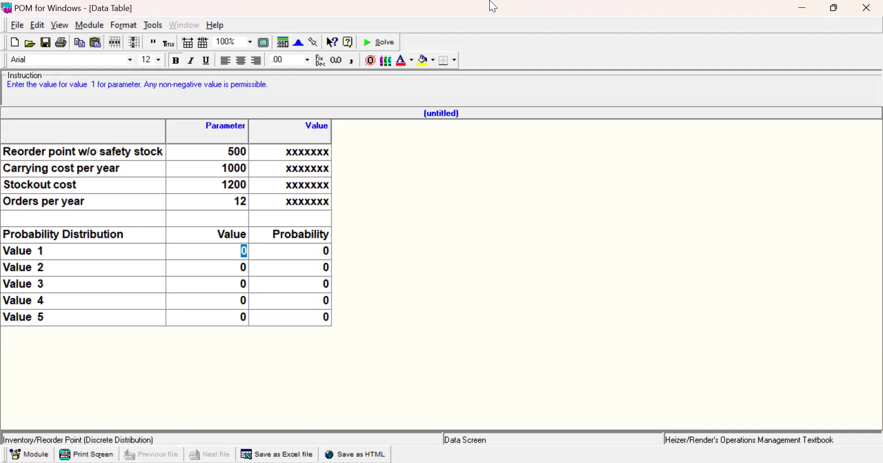
Fill in the first two probability distribution rows: 400 with probability 0.15 and 450 with probability 0.25.
{"action": "type", "text": "400"}
{"action": "key", "text": "Tab"}
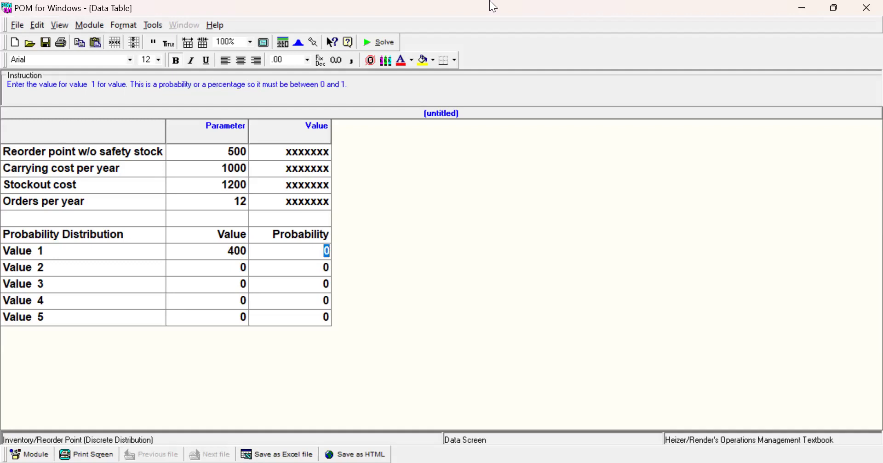
{"action": "type", "text": "0.15"}
{"action": "key", "text": "Tab"}
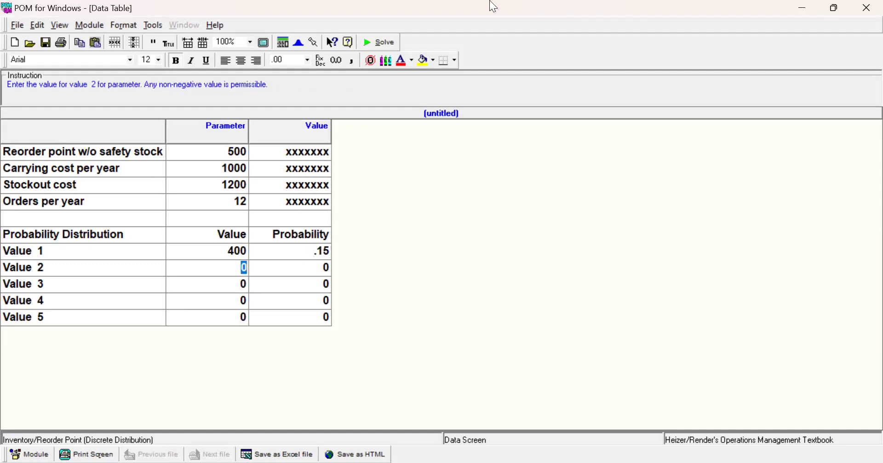
{"action": "type", "text": "450"}
{"action": "key", "text": "Return"}
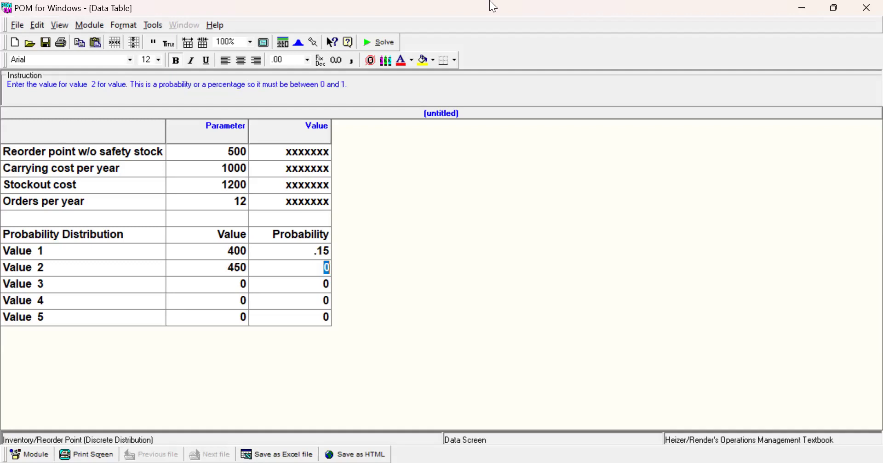
{"action": "type", "text": "0.25"}
{"action": "key", "text": "Return"}
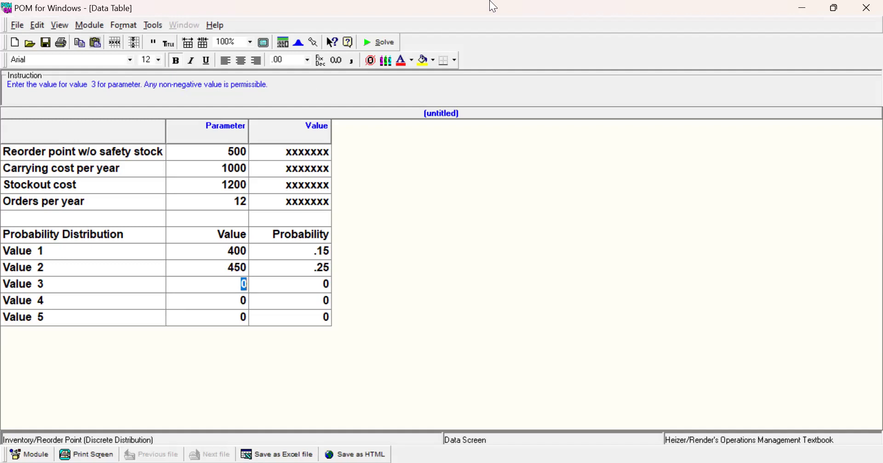
Fill in distribution rows 3 to 5: 500 with probability 0.25, 550 with 0.2 and 600 with 0.15.
{"action": "type", "text": "500"}
{"action": "key", "text": "Return"}
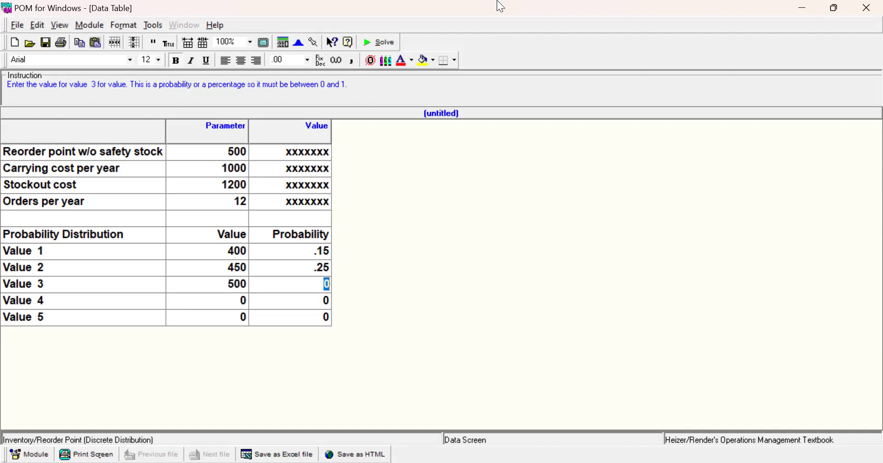
{"action": "type", "text": "0.25"}
{"action": "key", "text": "Return"}
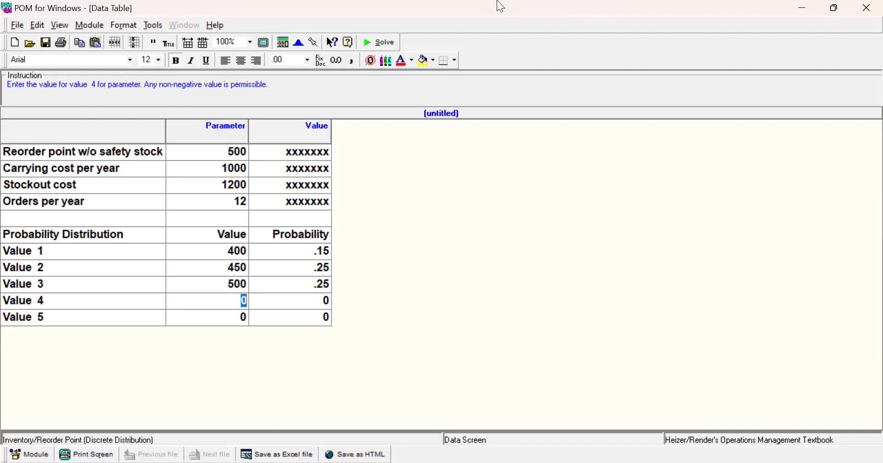
{"action": "type", "text": "550"}
{"action": "key", "text": "Return"}
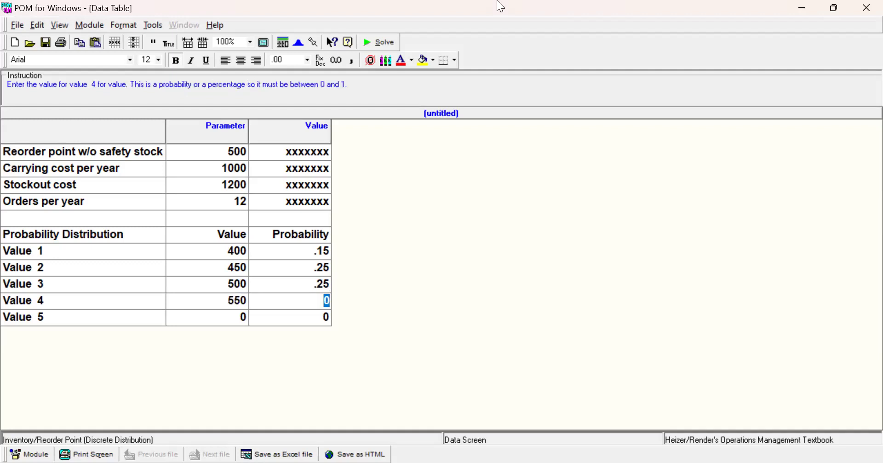
{"action": "type", "text": "0.2"}
{"action": "key", "text": "Return"}
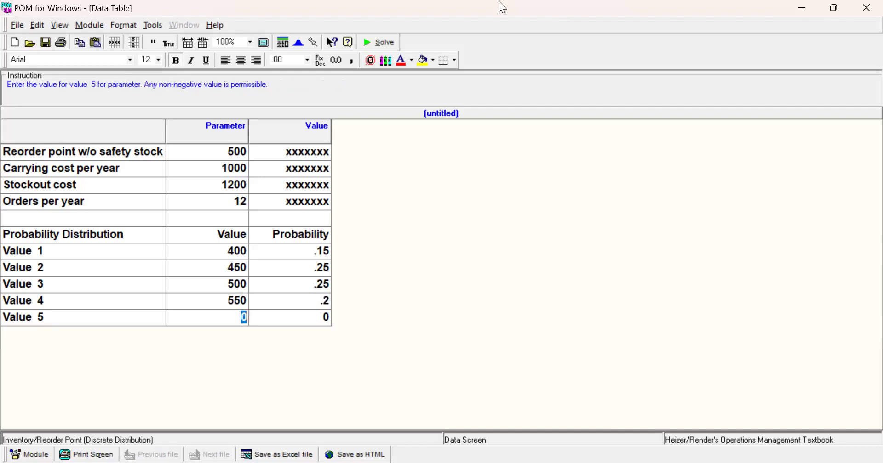
{"action": "type", "text": "600"}
{"action": "key", "text": "Return"}
{"action": "type", "text": "0.15"}
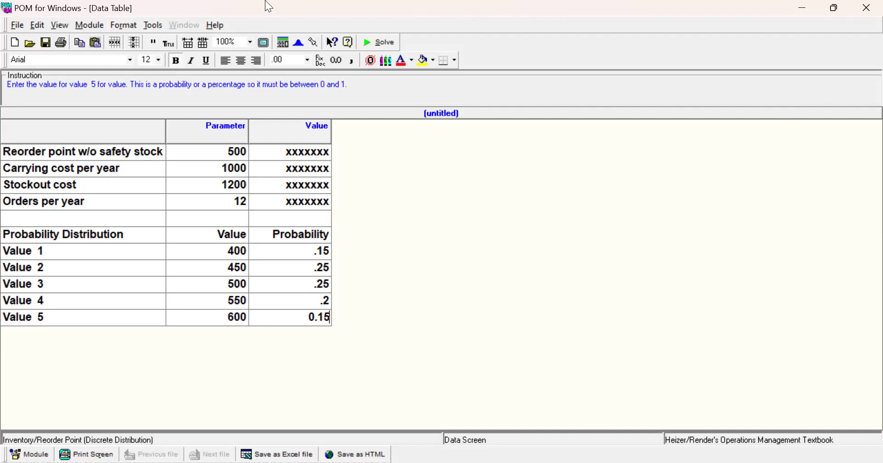
Solve the reorder point problem, review the safety stock cost results and return to the data table.
{"action": "left_click", "coordinate": [382, 42]}
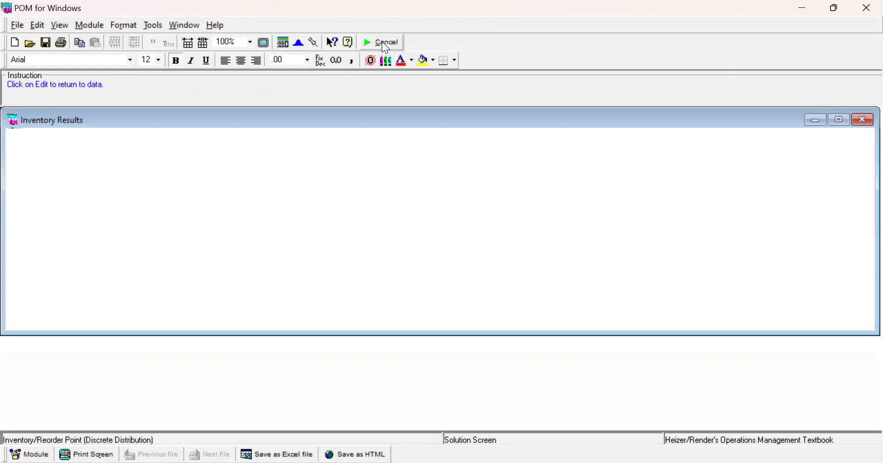
{"action": "left_click", "coordinate": [184, 25]}
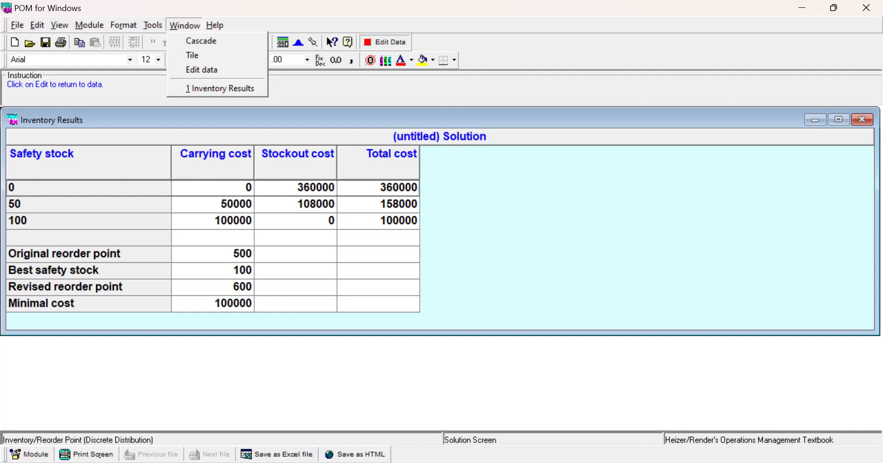
{"action": "key", "text": "alt+Tab"}
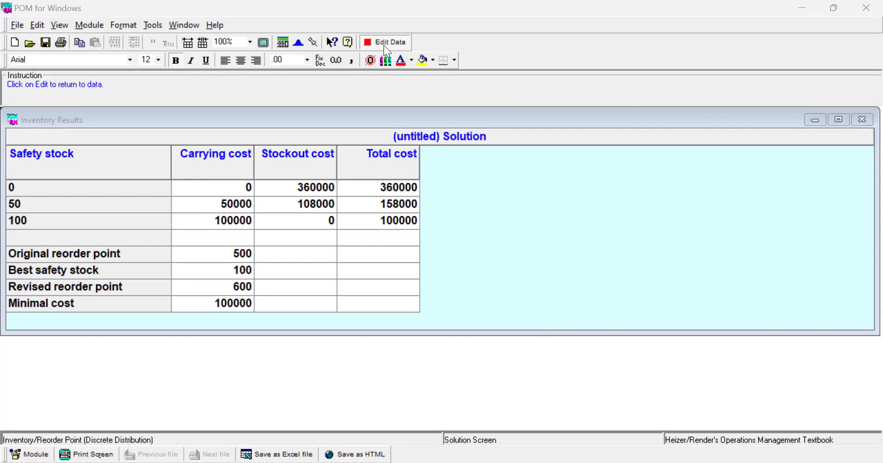
{"action": "left_click", "coordinate": [395, 46]}
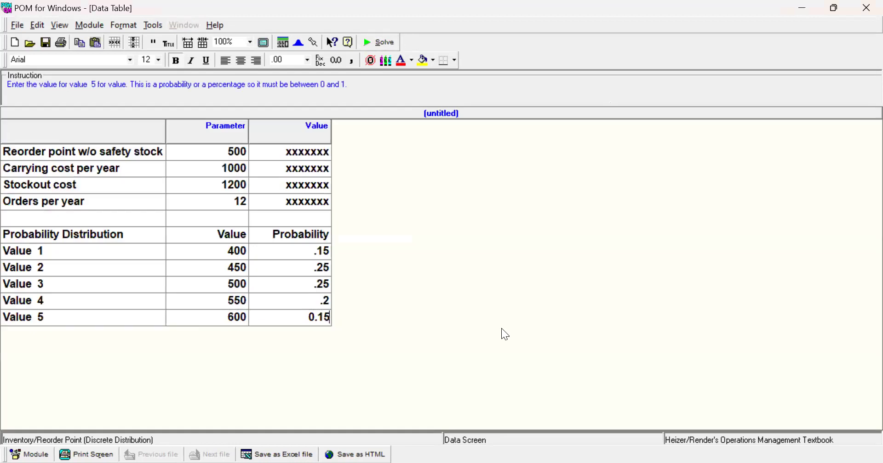
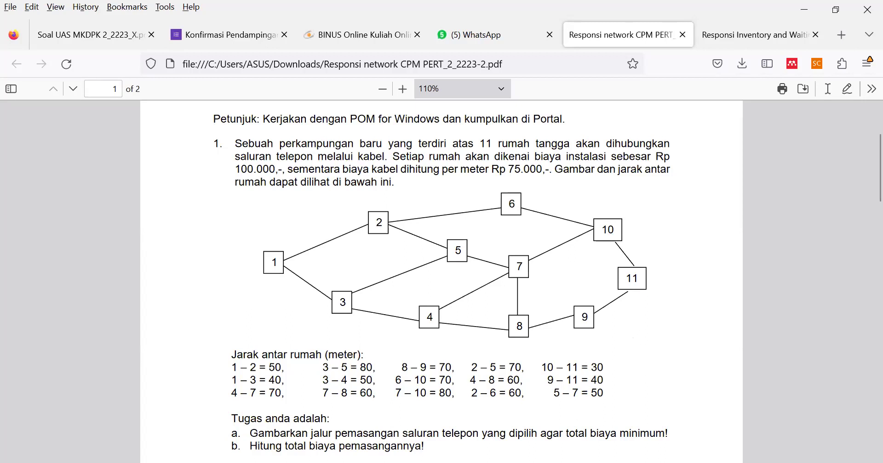
Switch from the network exercise PDF to POM for Windows and change to the Networks module.
{"action": "key", "text": "alt+Tab"}
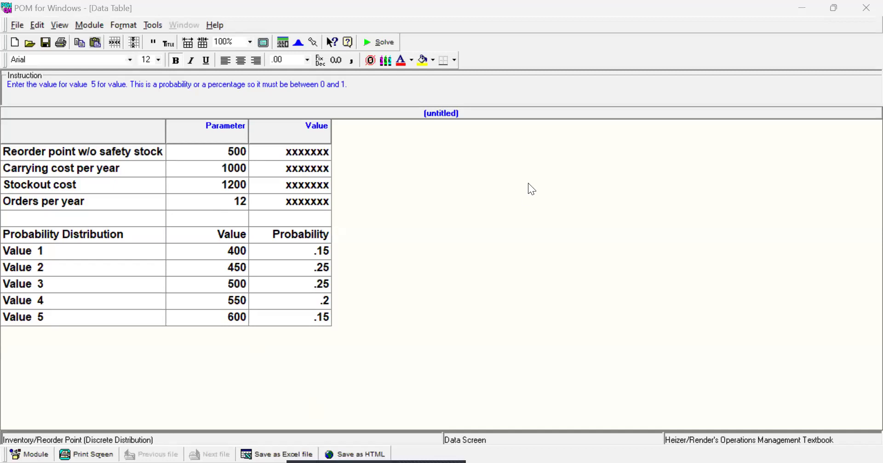
{"action": "left_click", "coordinate": [90, 25]}
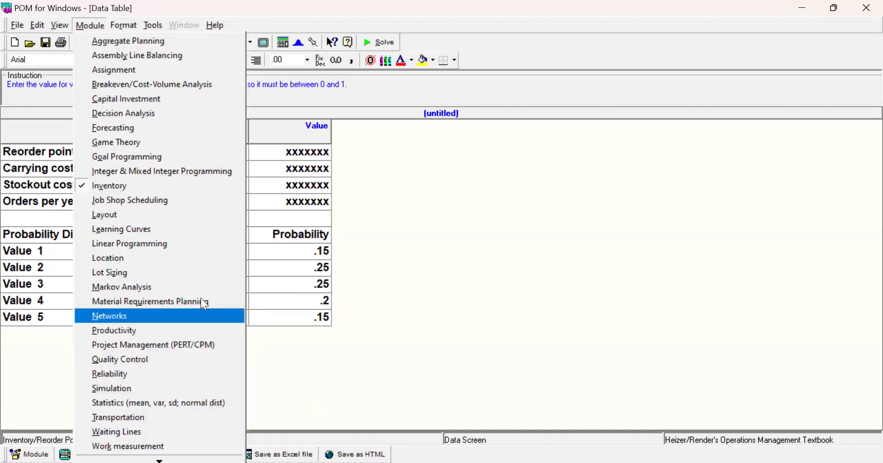
{"action": "left_click", "coordinate": [211, 324]}
{"action": "left_click", "coordinate": [461, 290]}
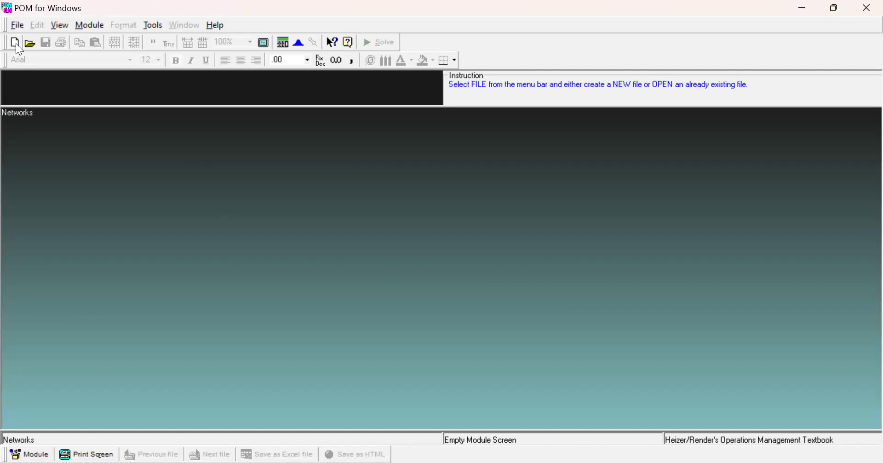
Create a new Minimum Spanning Tree data set with 15 branches.
{"action": "left_click", "coordinate": [15, 44]}
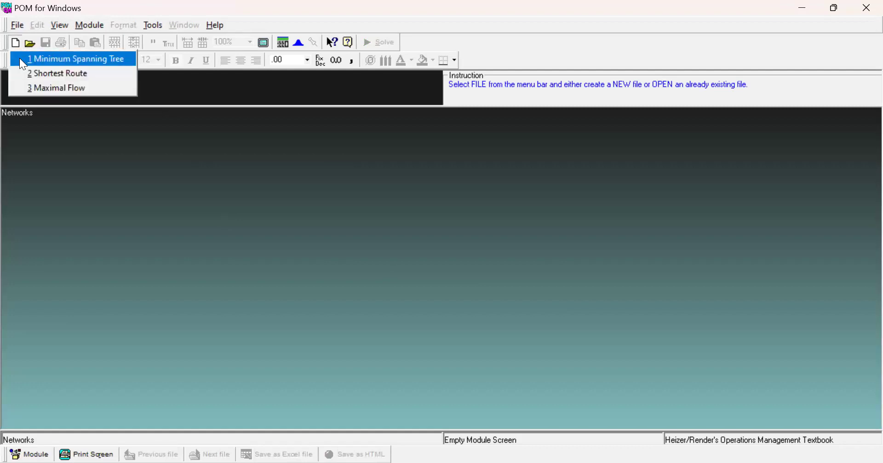
{"action": "left_click", "coordinate": [19, 60]}
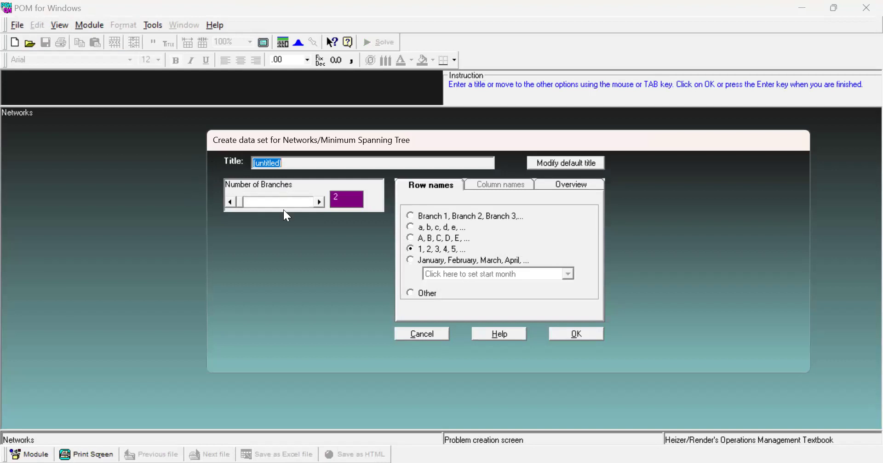
{"action": "left_click", "coordinate": [319, 203]}
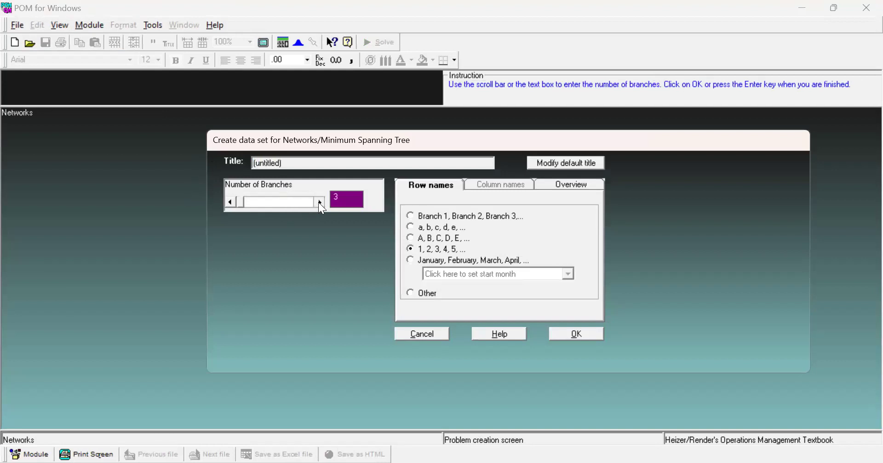
{"action": "left_click", "coordinate": [320, 202]}
{"action": "left_click", "coordinate": [321, 203]}
{"action": "left_click", "coordinate": [321, 203]}
{"action": "left_click", "coordinate": [321, 203]}
{"action": "left_click", "coordinate": [321, 202]}
{"action": "left_click", "coordinate": [321, 202]}
{"action": "left_click", "coordinate": [320, 202]}
{"action": "left_click", "coordinate": [321, 202]}
{"action": "left_click", "coordinate": [577, 335]}
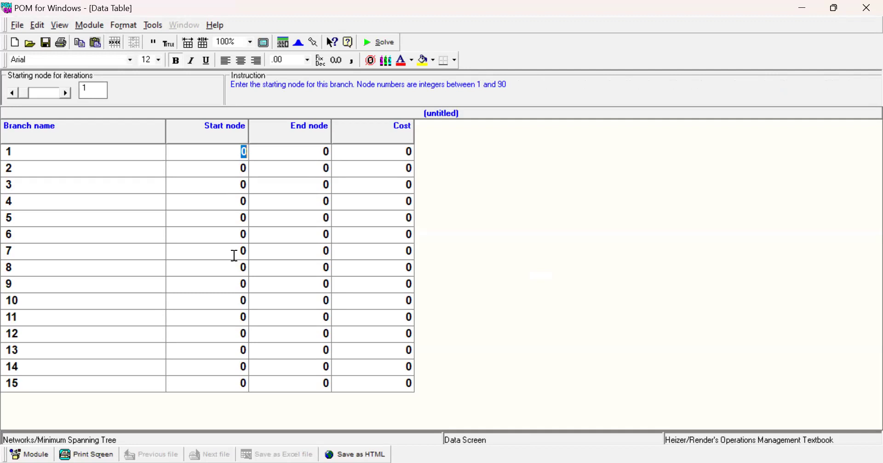
Define branch 1 from node 1 to node 2 with a cost of 50.
{"action": "type", "text": "1"}
{"action": "key", "text": "Tab"}
{"action": "type", "text": "2"}
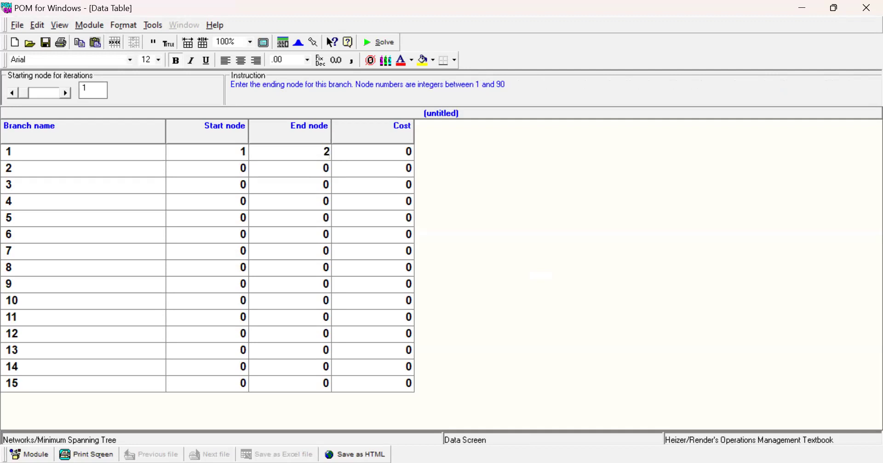
{"action": "key", "text": "Tab"}
{"action": "type", "text": "59"}
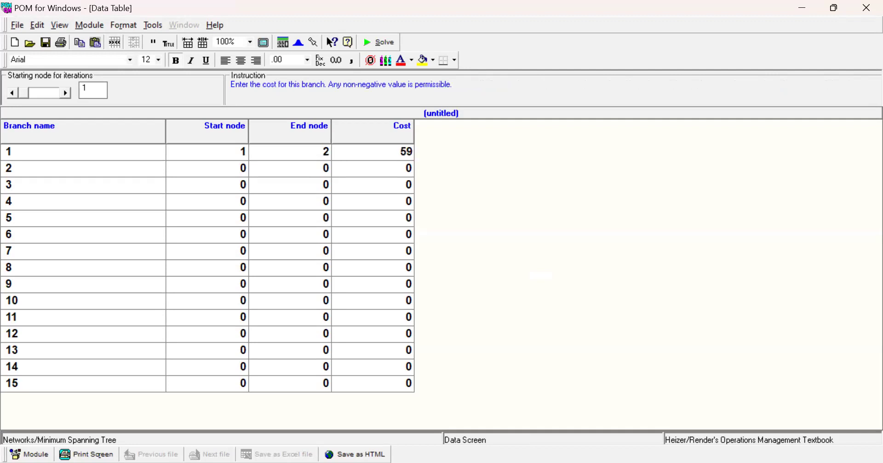
{"action": "key", "text": "BackSpace"}
{"action": "type", "text": "0"}
{"action": "key", "text": "Tab"}
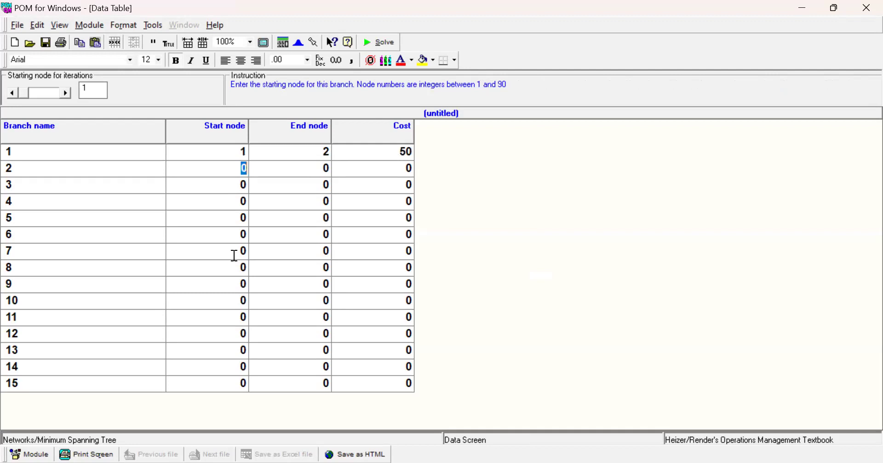
Define branch 2 from node 1 to node 3 with a cost of 40.
{"action": "type", "text": "1"}
{"action": "key", "text": "Tab"}
{"action": "type", "text": "3"}
{"action": "key", "text": "Tab"}
{"action": "type", "text": "40"}
{"action": "key", "text": "Tab"}
Define branch 3 from node 4 to node 7 with a cost of 70.
{"action": "type", "text": "4"}
{"action": "key", "text": "Tab"}
{"action": "type", "text": "7"}
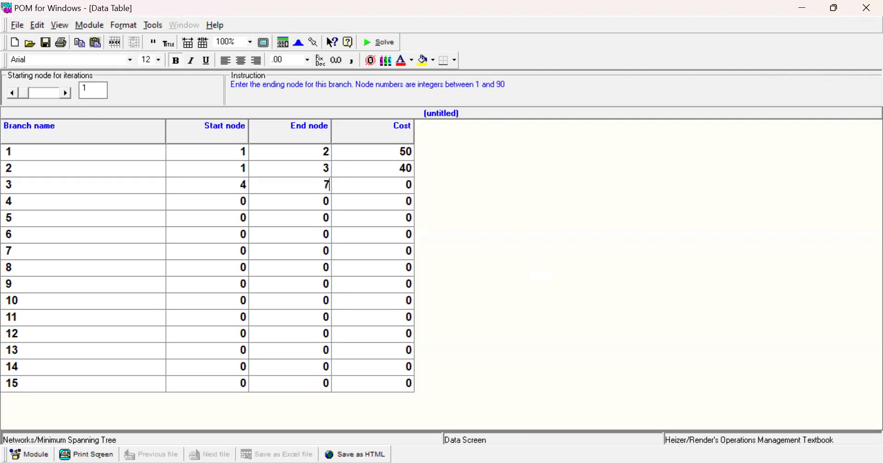
{"action": "key", "text": "Tab"}
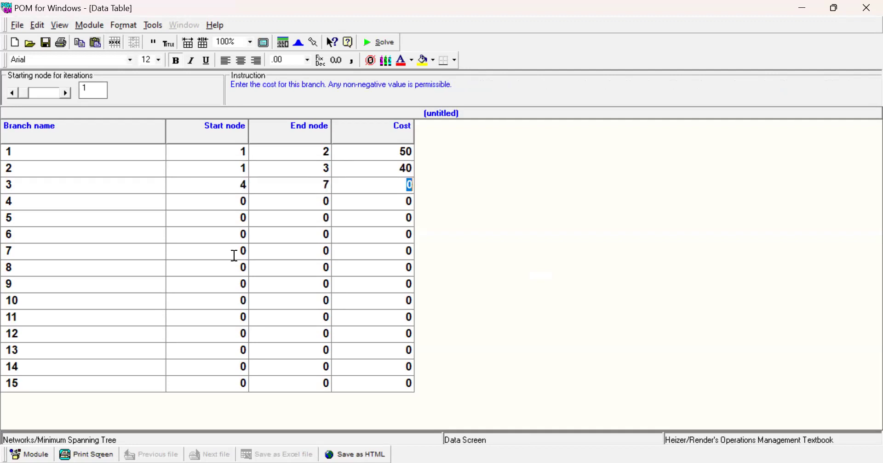
{"action": "type", "text": "70"}
{"action": "key", "text": "Tab"}
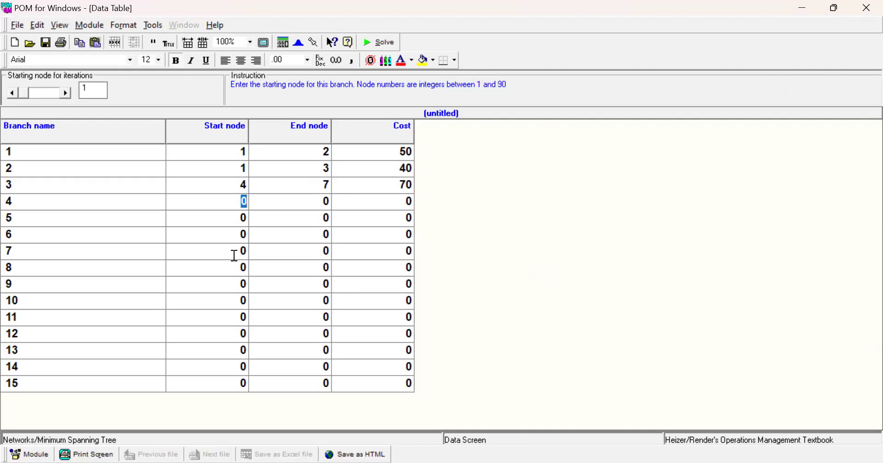
Define branch 4 from node 3 to node 5 with a cost of 80.
{"action": "key", "text": "Tab"}
{"action": "type", "text": "5"}
{"action": "key", "text": "Tab"}
{"action": "type", "text": "80"}
{"action": "key", "text": "Tab"}
Define branch 5 from node 3 to node 4 with a cost of 50.
{"action": "type", "text": "3"}
{"action": "key", "text": "Tab"}
{"action": "type", "text": "4"}
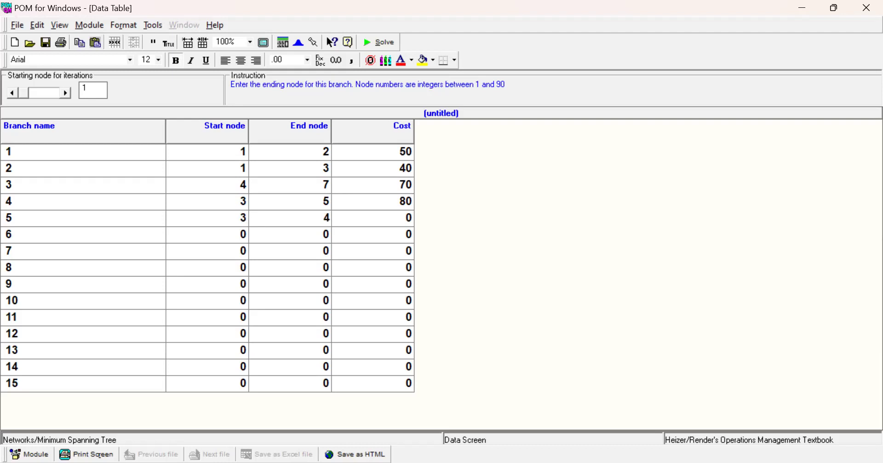
{"action": "key", "text": "Tab"}
{"action": "type", "text": "50"}
{"action": "key", "text": "Tab"}
Define branch 6 from node 7 to node 8 with a cost of 60.
{"action": "type", "text": "7"}
{"action": "key", "text": "Tab"}
{"action": "type", "text": "8"}
{"action": "key", "text": "Tab"}
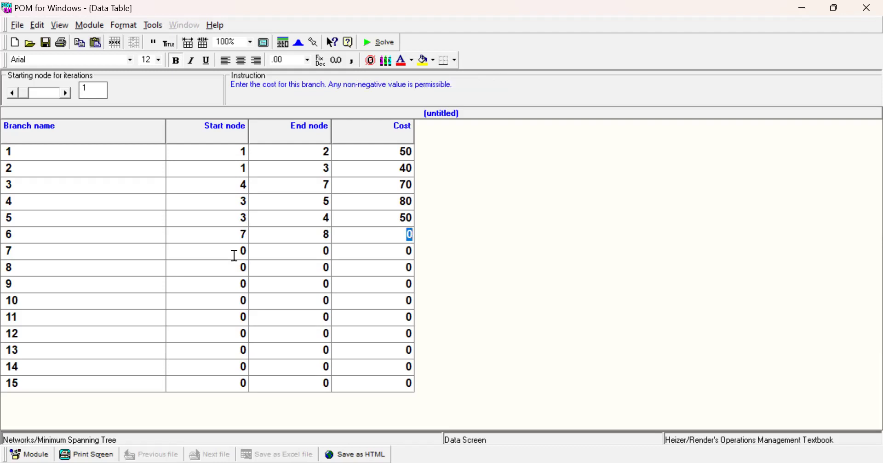
{"action": "type", "text": "60"}
{"action": "key", "text": "Tab"}
Define branch 7 from node 8 to node 9 with a cost of 70.
{"action": "type", "text": "8"}
{"action": "key", "text": "Tab"}
{"action": "type", "text": "9"}
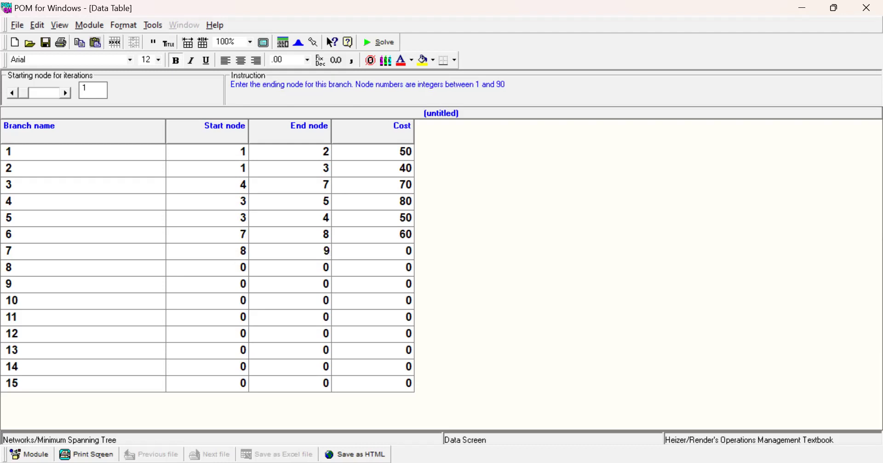
{"action": "key", "text": "Tab"}
{"action": "type", "text": "70"}
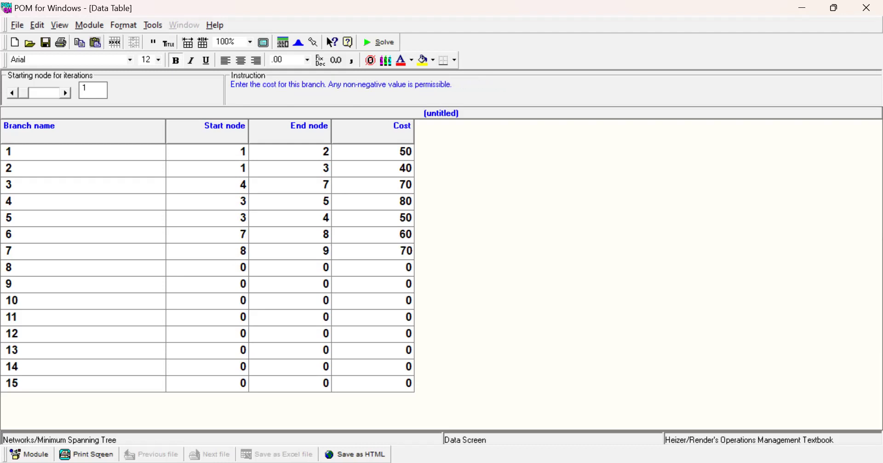
{"action": "key", "text": "Tab"}
Define branch 8 from node 6 to node 10 with a cost of 70.
{"action": "type", "text": "6"}
{"action": "key", "text": "Tab"}
{"action": "type", "text": "10"}
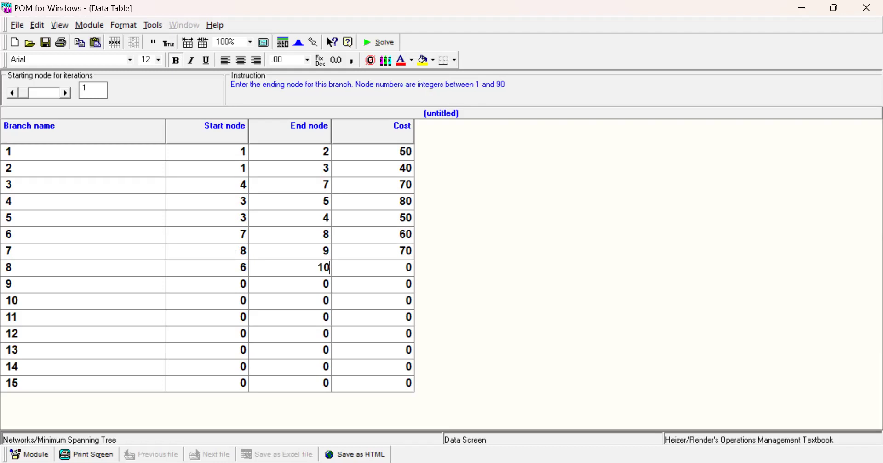
{"action": "key", "text": "Tab"}
{"action": "type", "text": "70"}
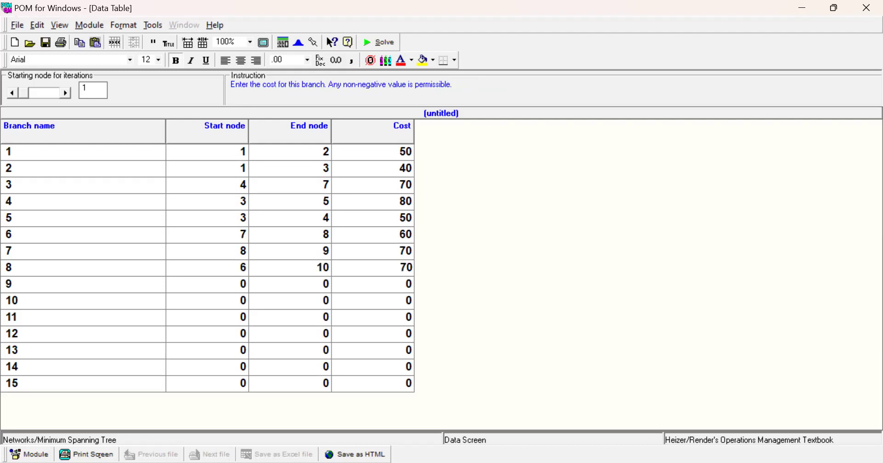
{"action": "key", "text": "Tab"}
Define branch 9 from node 7 to node 10 with a cost of 80.
{"action": "type", "text": "7"}
{"action": "key", "text": "Tab"}
{"action": "type", "text": "10"}
{"action": "key", "text": "Tab"}
{"action": "type", "text": "80"}
{"action": "key", "text": "Tab"}
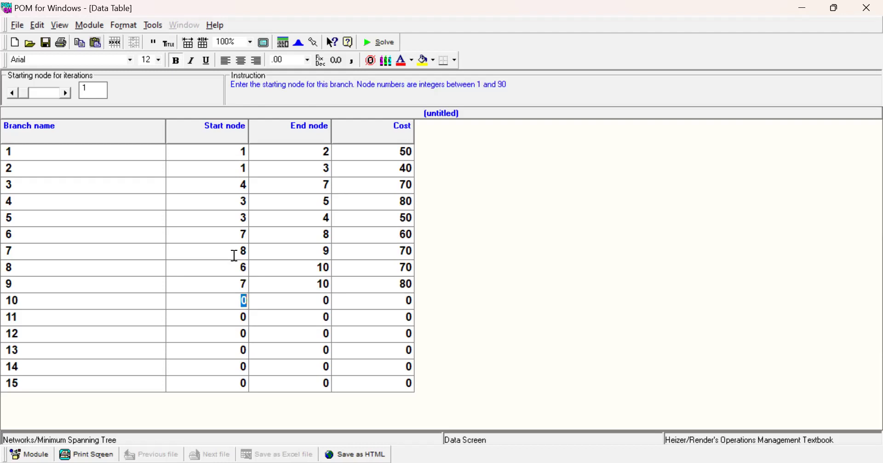
Define branch 10 from node 2 to node 5 with a cost of 70.
{"action": "type", "text": "2"}
{"action": "key", "text": "Tab"}
{"action": "type", "text": "5"}
{"action": "key", "text": "Tab"}
{"action": "type", "text": "70"}
{"action": "key", "text": "Tab"}
Define branch 11 from node 4 to node 8 with a cost of 60.
{"action": "type", "text": "4"}
{"action": "key", "text": "Tab"}
{"action": "type", "text": "8"}
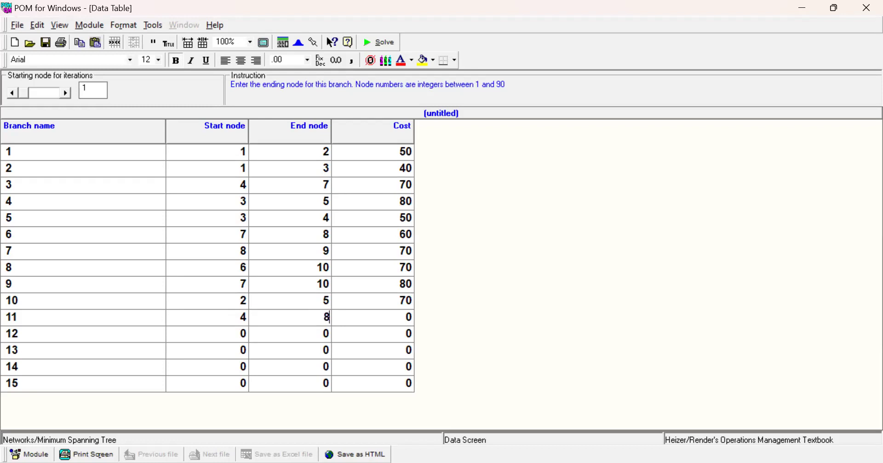
{"action": "key", "text": "Tab"}
{"action": "type", "text": "60"}
{"action": "key", "text": "Tab"}
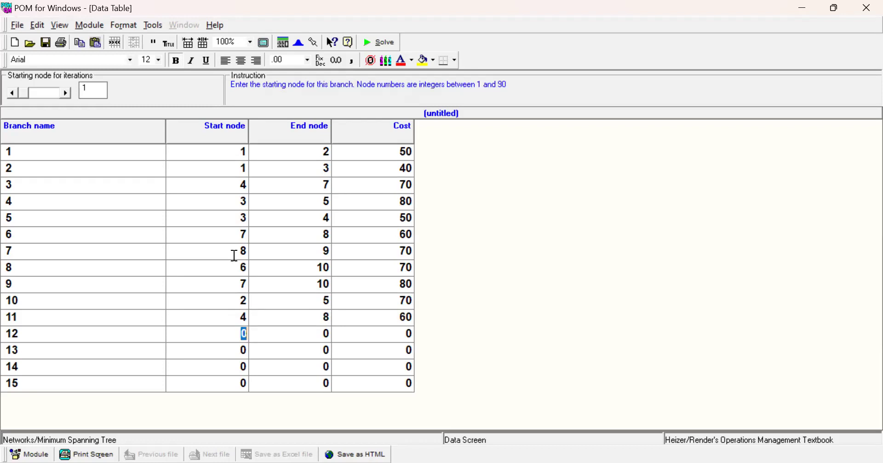
Define branch 12 from node 2 to node 6 with a cost of 60.
{"action": "type", "text": "2"}
{"action": "key", "text": "Tab"}
{"action": "type", "text": "6"}
{"action": "key", "text": "Tab"}
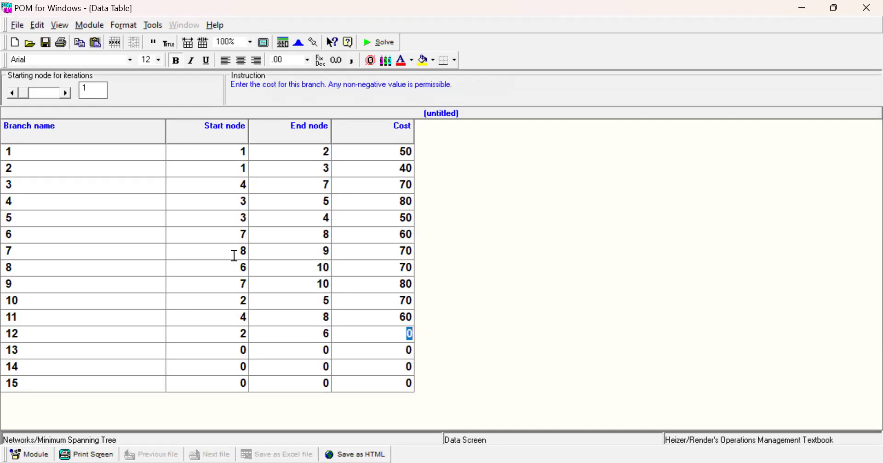
{"action": "type", "text": "60"}
{"action": "key", "text": "Tab"}
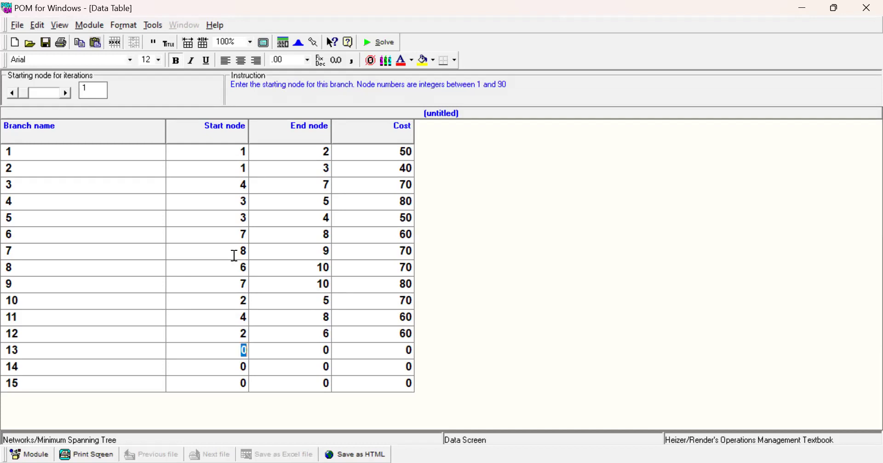
Define branch 13 from node 10 to node 11 with a cost of 30.
{"action": "type", "text": "10"}
{"action": "key", "text": "Tab"}
{"action": "type", "text": "11"}
{"action": "key", "text": "Tab"}
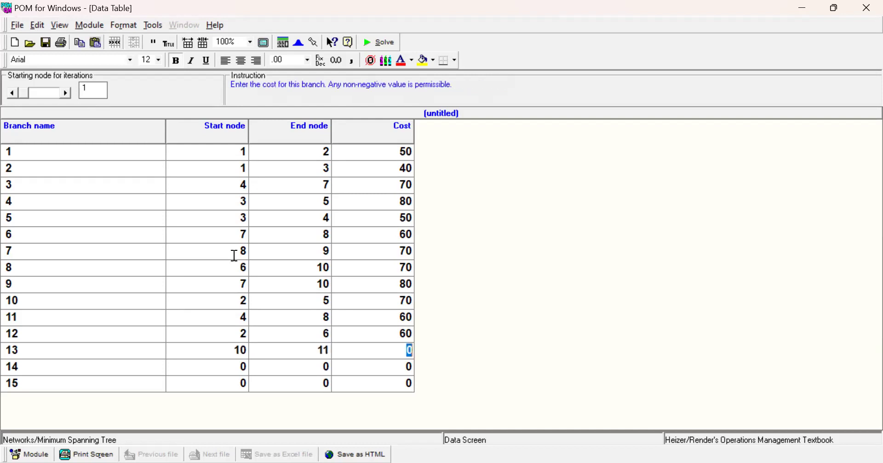
{"action": "type", "text": "30"}
{"action": "key", "text": "Tab"}
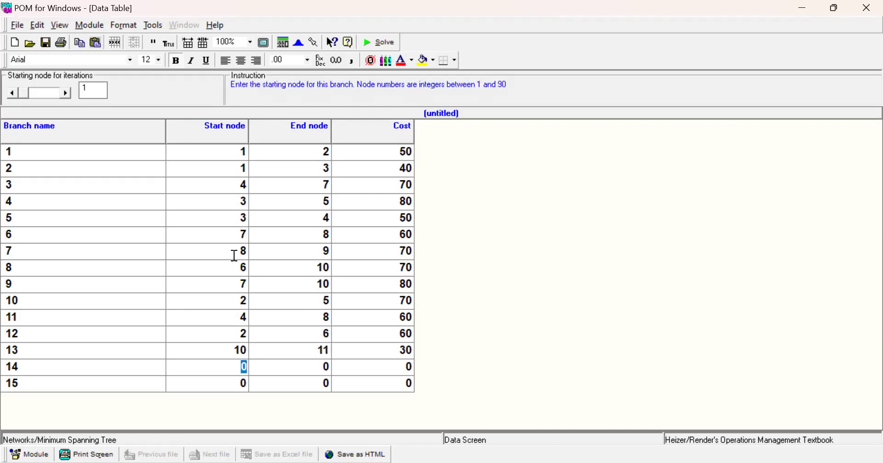
Define branch 14 from node 9 to node 11 with a cost of 40.
{"action": "type", "text": "9"}
{"action": "key", "text": "Tab"}
{"action": "type", "text": "11"}
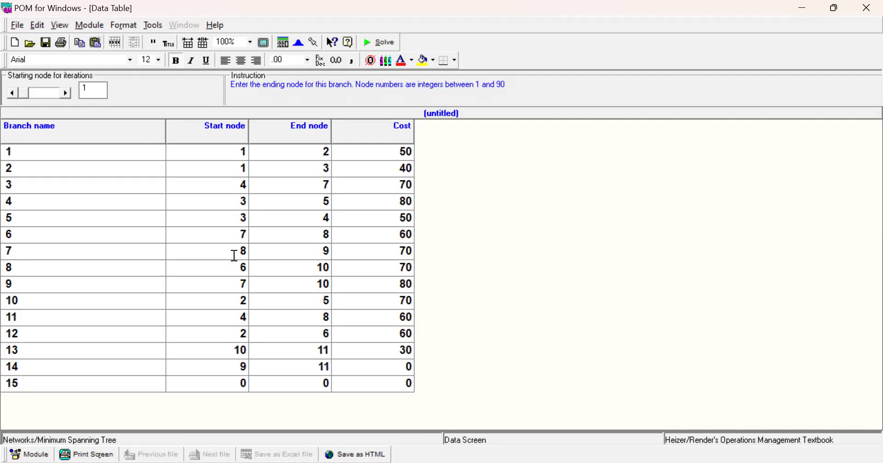
{"action": "key", "text": "Tab"}
{"action": "type", "text": "40"}
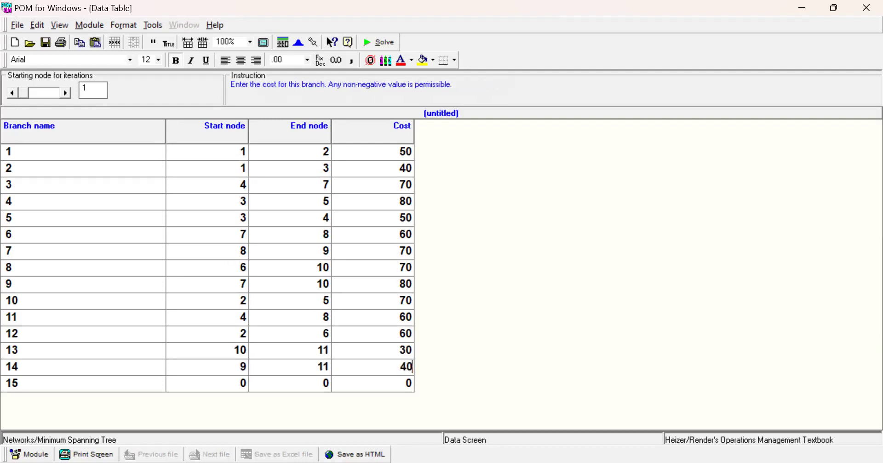
{"action": "key", "text": "Tab"}
Define branch 15 from node 5 to node 7 with a cost of 50.
{"action": "type", "text": "5"}
{"action": "key", "text": "Tab"}
{"action": "type", "text": "7"}
{"action": "key", "text": "Tab"}
{"action": "type", "text": "50"}
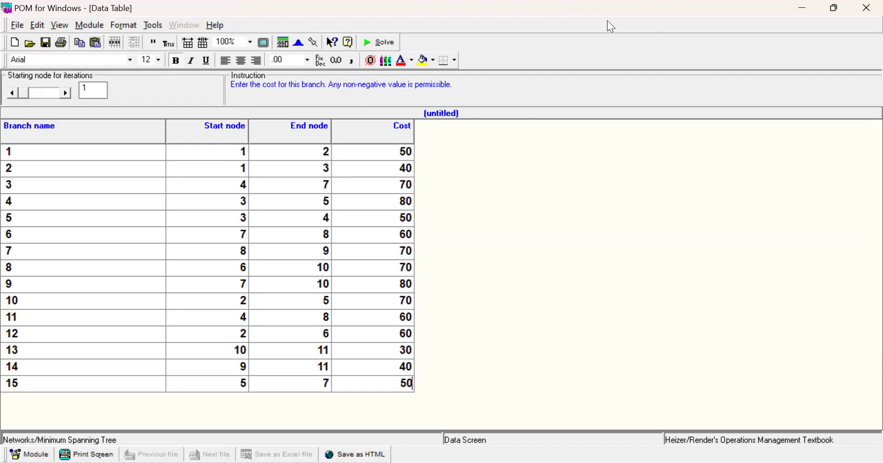
Solve the minimum spanning tree problem and open its solution steps, placed over the Networks Results.
{"action": "left_click", "coordinate": [381, 41]}
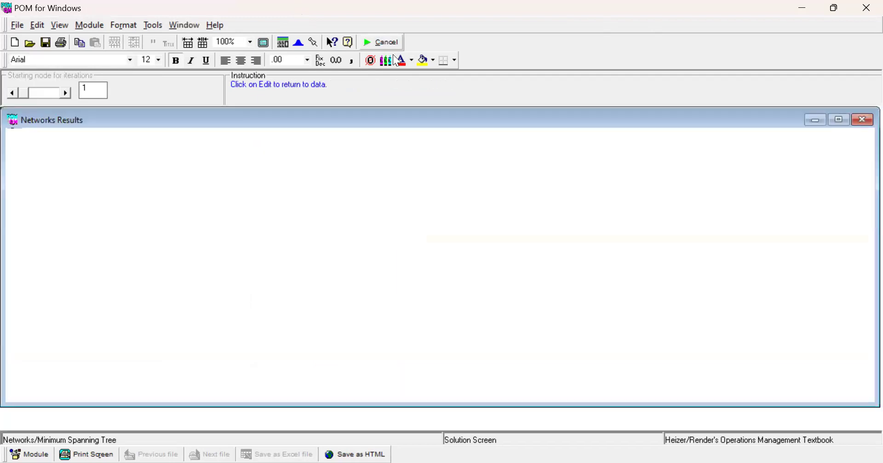
{"action": "scroll", "coordinate": [510, 209], "scroll_direction": "down", "scroll_amount": 1}
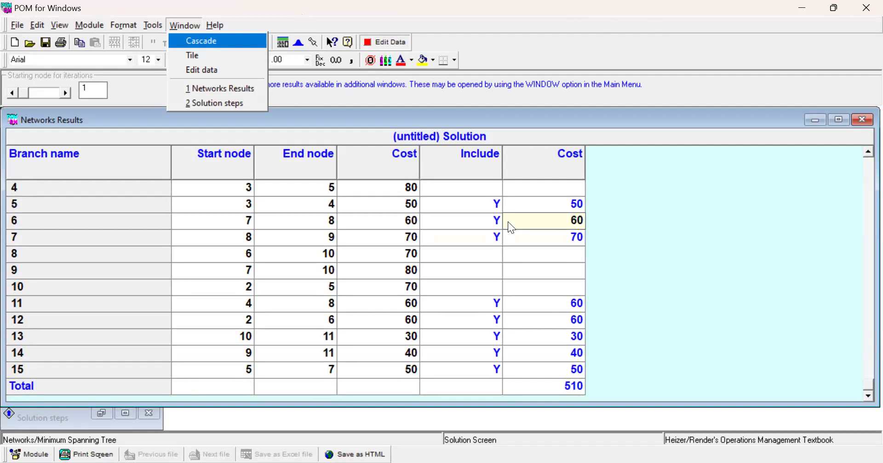
{"action": "left_click", "coordinate": [208, 105]}
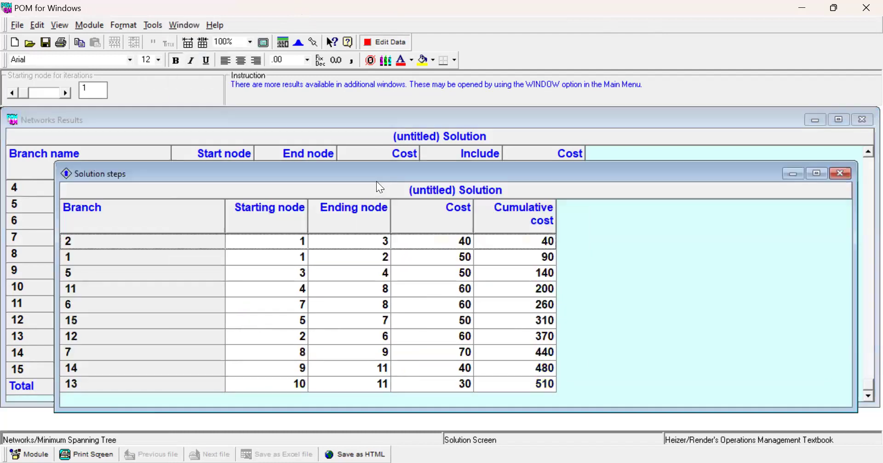
{"action": "left_click_drag", "start_coordinate": [353, 174], "coordinate": [339, 171]}
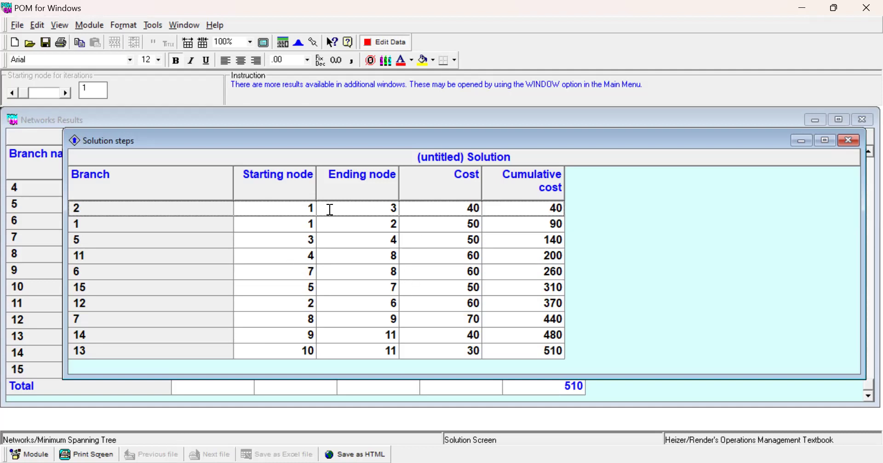
{"action": "left_click", "coordinate": [340, 237]}
{"action": "left_click_drag", "start_coordinate": [431, 143], "coordinate": [401, 129]}
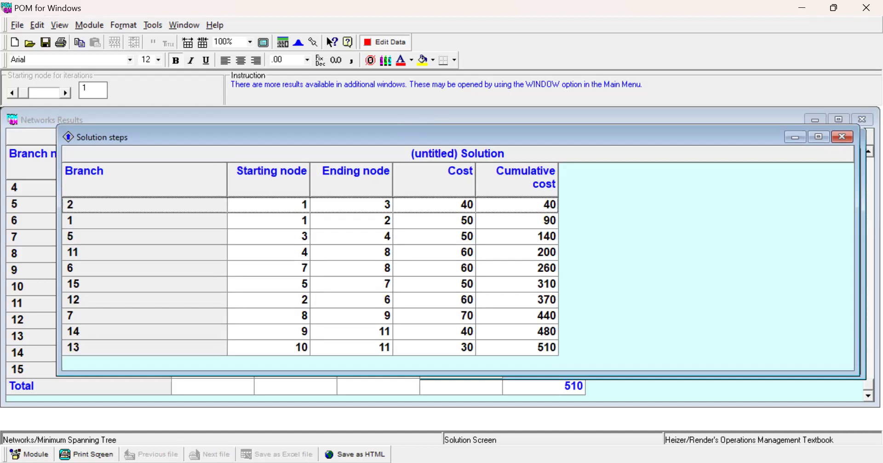
{"action": "left_click_drag", "start_coordinate": [400, 138], "coordinate": [355, 115]}
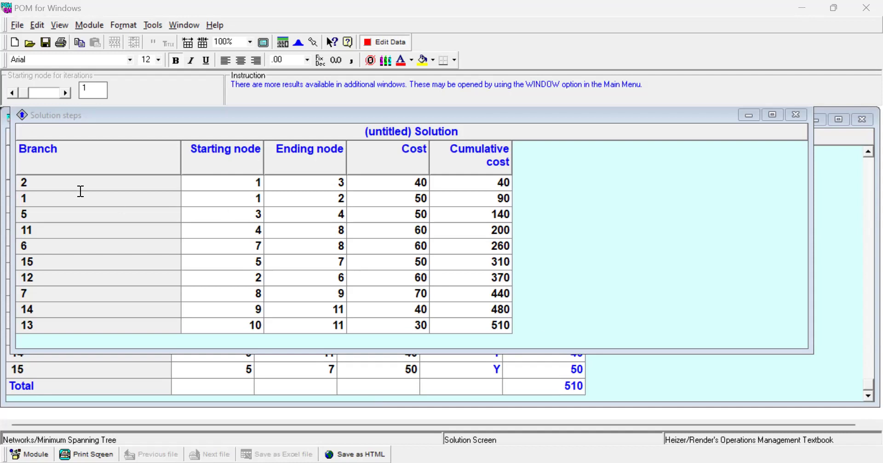
Return from the minimum spanning tree solution to the branch data table.
{"action": "left_click", "coordinate": [178, 26]}
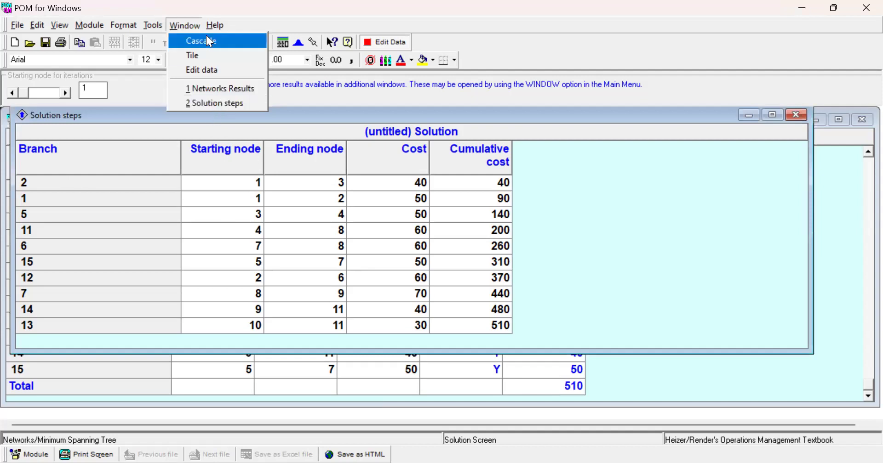
{"action": "left_click", "coordinate": [392, 60]}
{"action": "left_click", "coordinate": [396, 42]}
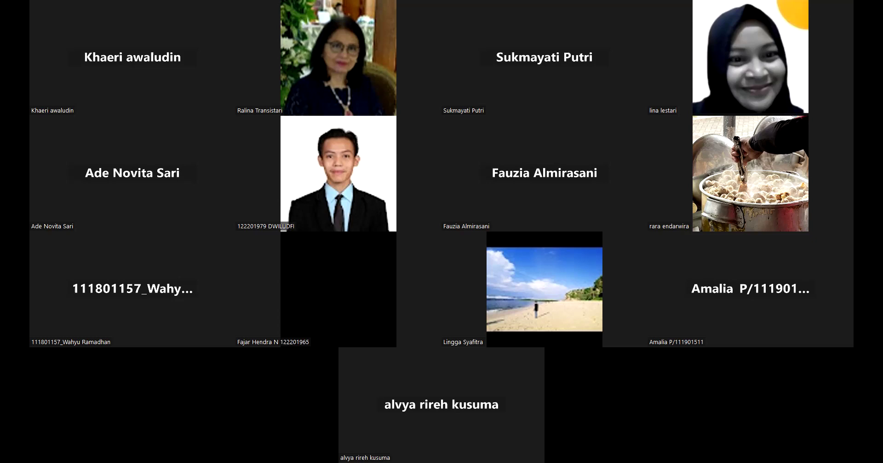
Switch to the network exercise PDF in the browser and review problems 2 and 3, including the route from city 1 to city 11.
{"action": "key", "text": "alt+Tab"}
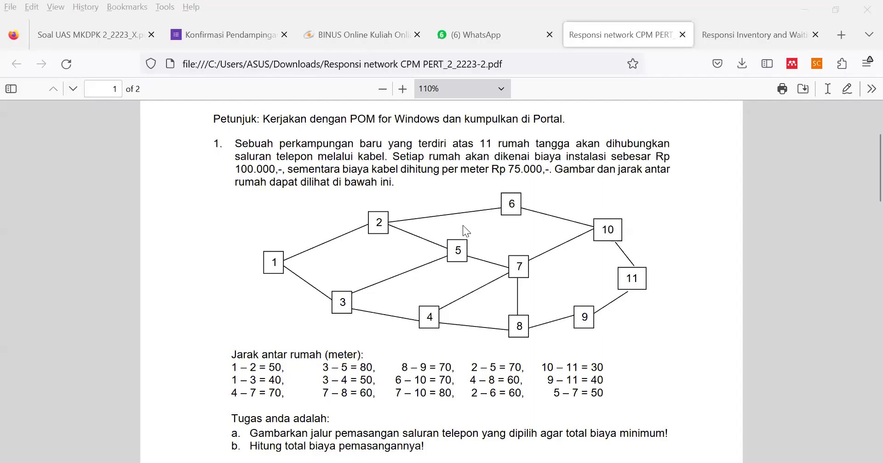
{"action": "scroll", "coordinate": [466, 226], "scroll_direction": "down", "scroll_amount": 3}
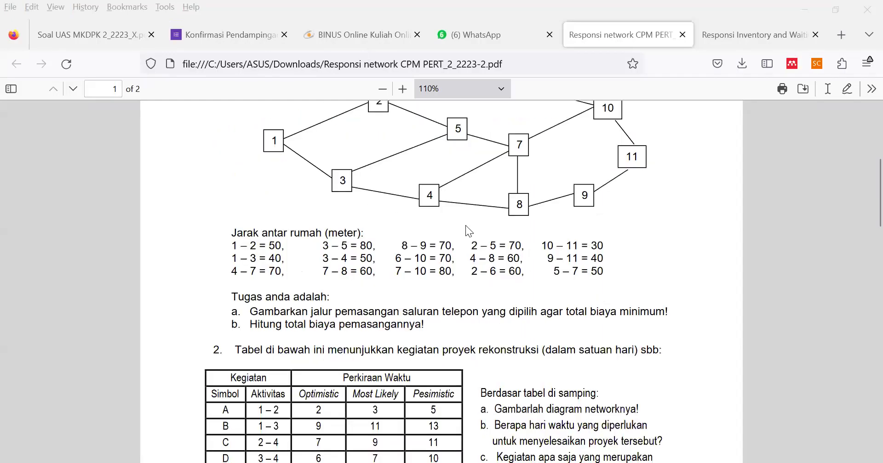
{"action": "scroll", "coordinate": [466, 226], "scroll_direction": "down", "scroll_amount": 5}
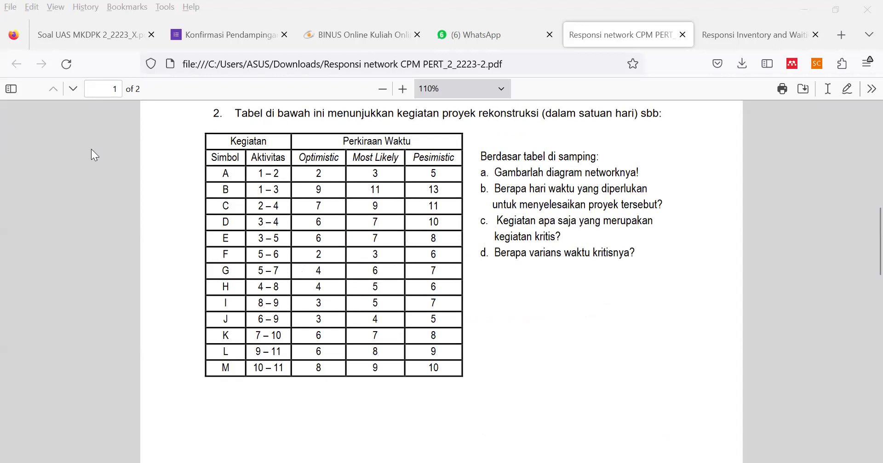
{"action": "scroll", "coordinate": [451, 213], "scroll_direction": "down", "scroll_amount": 6}
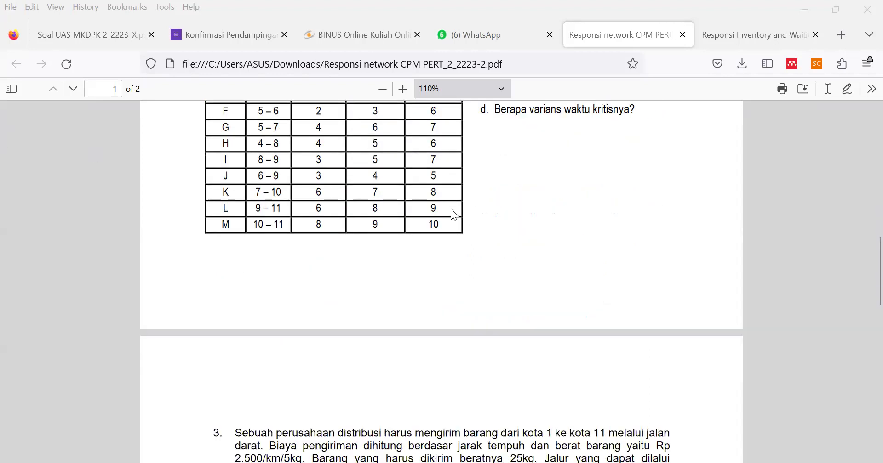
{"action": "scroll", "coordinate": [451, 209], "scroll_direction": "down", "scroll_amount": 3}
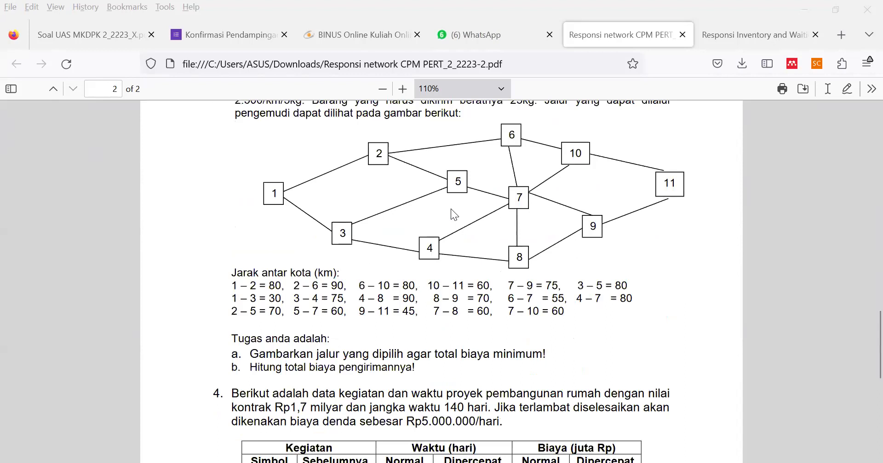
{"action": "scroll", "coordinate": [399, 217], "scroll_direction": "up", "scroll_amount": 2}
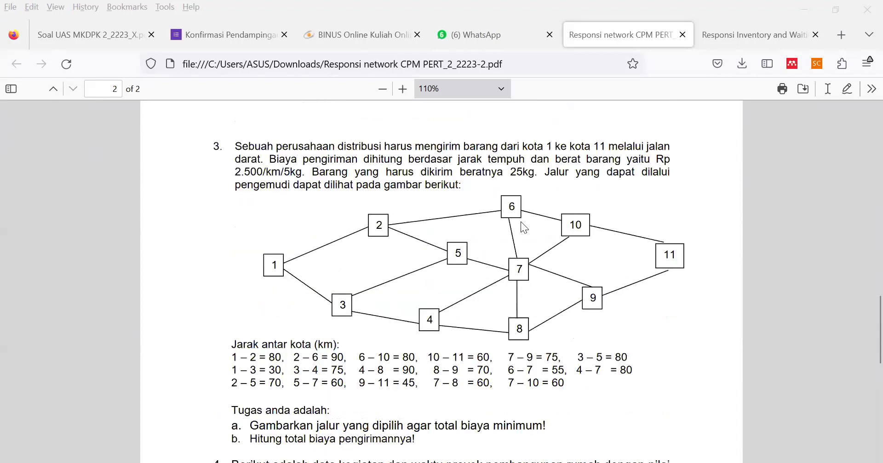
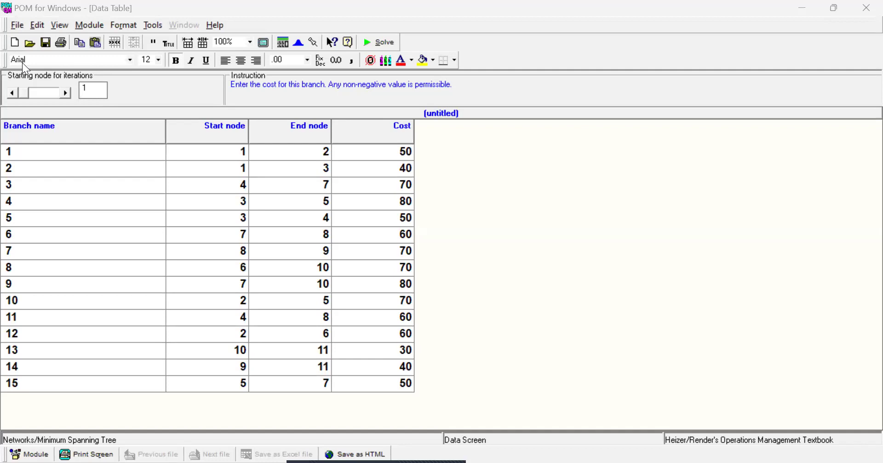
Start a new Shortest Route data set without saving the minimum spanning tree data.
{"action": "right_click", "coordinate": [33, 72]}
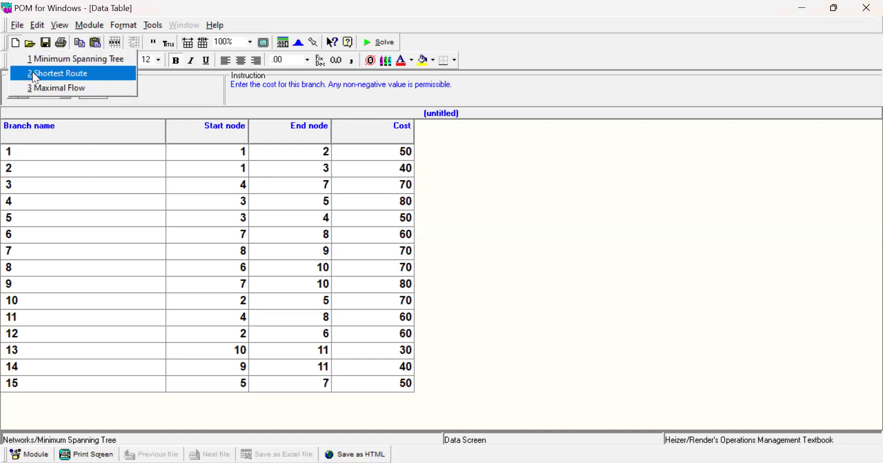
{"action": "left_click", "coordinate": [32, 72]}
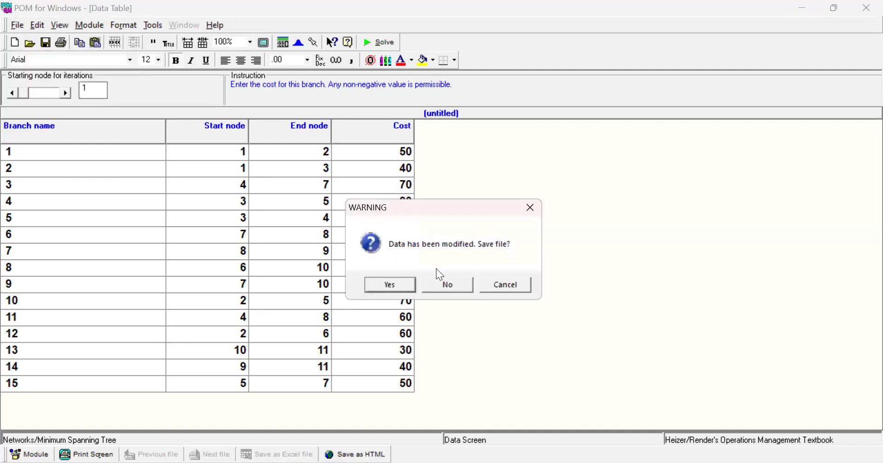
{"action": "left_click", "coordinate": [448, 283]}
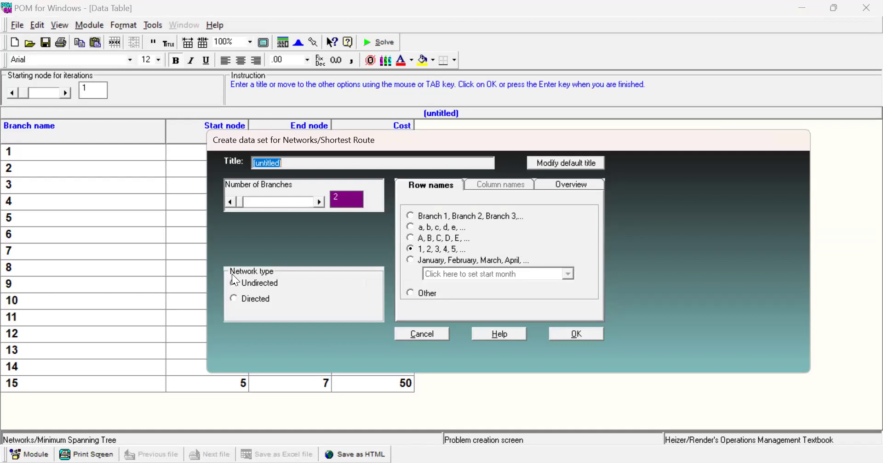
Create the Shortest Route data set as a directed network with 17 branches.
{"action": "left_click", "coordinate": [234, 299]}
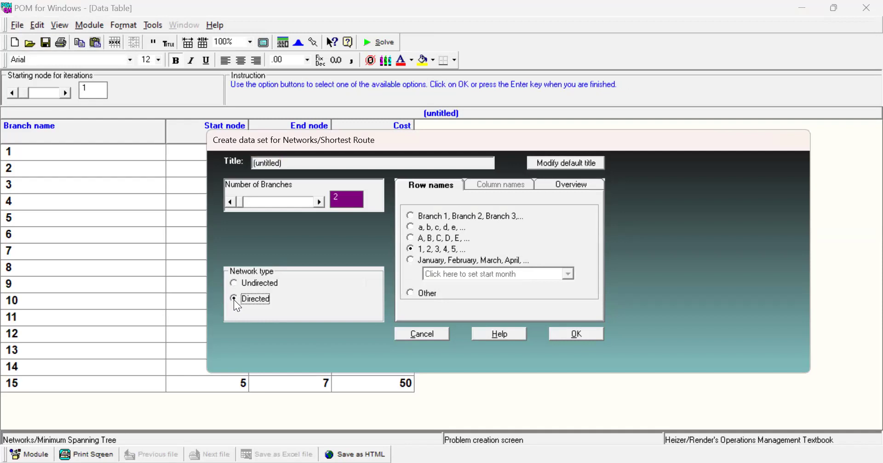
{"action": "left_click", "coordinate": [321, 202]}
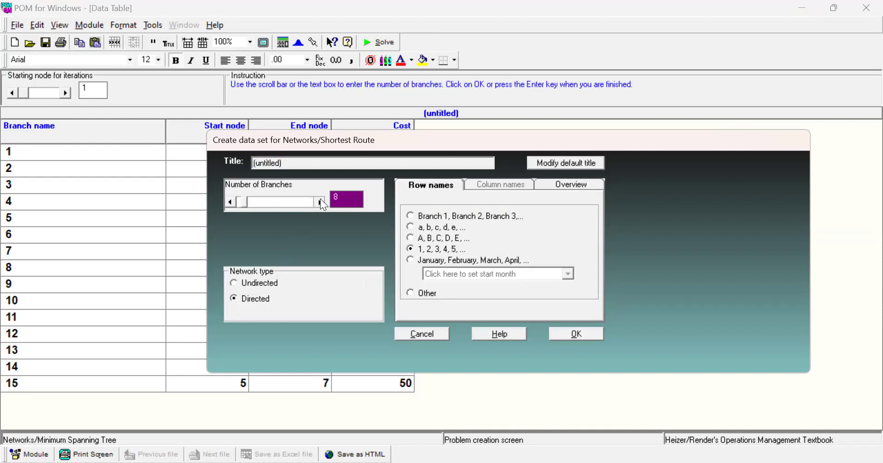
{"action": "left_click", "coordinate": [321, 202]}
{"action": "left_click", "coordinate": [321, 202]}
{"action": "left_click", "coordinate": [320, 202]}
{"action": "left_click", "coordinate": [320, 202]}
{"action": "left_click", "coordinate": [320, 202]}
{"action": "left_click", "coordinate": [320, 202]}
{"action": "left_click", "coordinate": [321, 202]}
{"action": "left_click", "coordinate": [581, 334]}
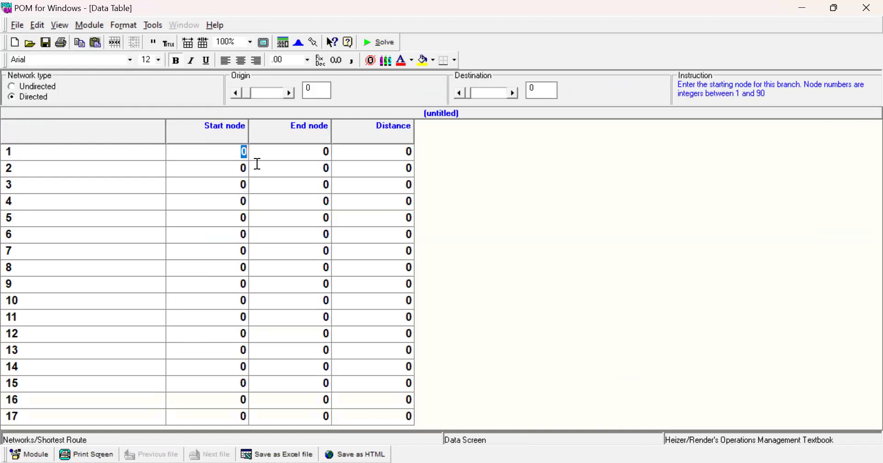
Set the route's origin to node 1 and its destination to node 11.
{"action": "left_click", "coordinate": [290, 94]}
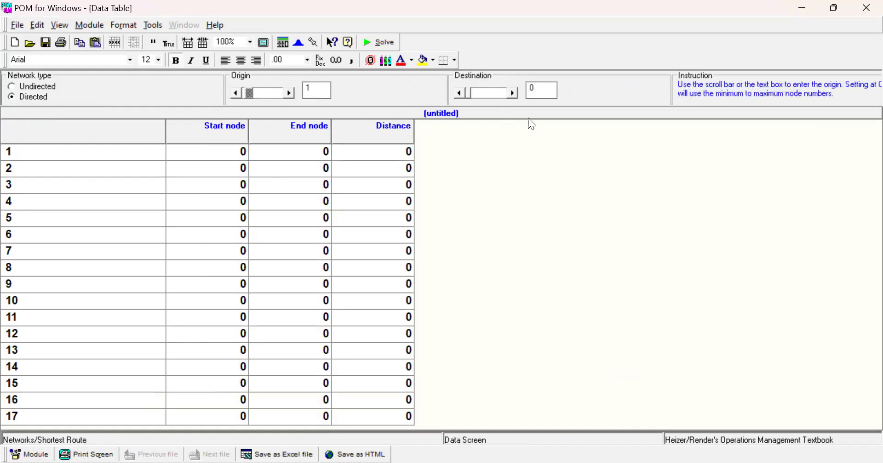
{"action": "left_click", "coordinate": [515, 94]}
{"action": "left_click", "coordinate": [515, 95]}
{"action": "left_click", "coordinate": [515, 95]}
{"action": "left_click", "coordinate": [515, 95]}
{"action": "left_click", "coordinate": [515, 95]}
{"action": "left_click", "coordinate": [516, 94]}
{"action": "left_click", "coordinate": [516, 95]}
{"action": "left_click", "coordinate": [515, 94]}
{"action": "left_click", "coordinate": [516, 95]}
{"action": "left_click", "coordinate": [516, 95]}
{"action": "left_click", "coordinate": [516, 95]}
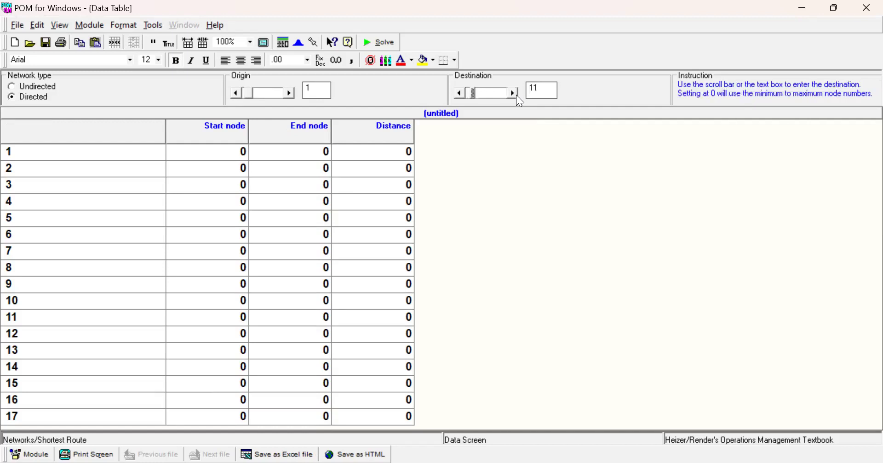
Define branch 1 from node 1 to node 2 with a distance of 80.
{"action": "left_click", "coordinate": [244, 149]}
{"action": "type", "text": "1"}
{"action": "left_click", "coordinate": [295, 154]}
{"action": "type", "text": "2"}
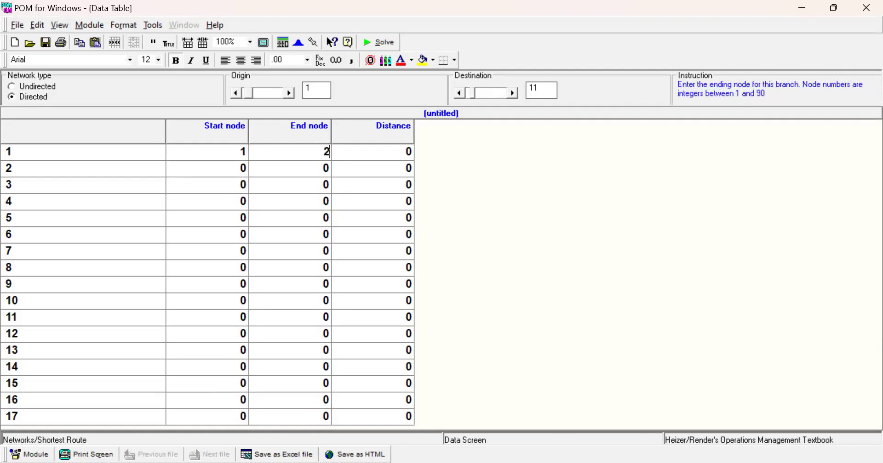
{"action": "key", "text": "Tab"}
{"action": "type", "text": "80"}
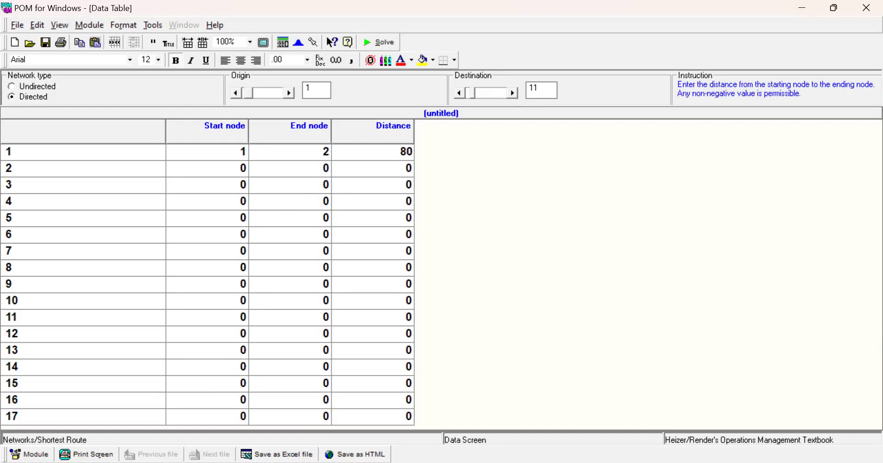
{"action": "key", "text": "Tab"}
Define branch 2 from node 1 to node 3 with a distance of 30.
{"action": "type", "text": "1"}
{"action": "key", "text": "Tab"}
{"action": "type", "text": "3"}
{"action": "key", "text": "Tab"}
{"action": "type", "text": "30"}
{"action": "key", "text": "Tab"}
Define branch 3 from node 2 to node 5 with a distance of 70.
{"action": "type", "text": "2"}
{"action": "key", "text": "Tab"}
{"action": "type", "text": "5"}
{"action": "key", "text": "Tab"}
{"action": "type", "text": "70"}
{"action": "key", "text": "Tab"}
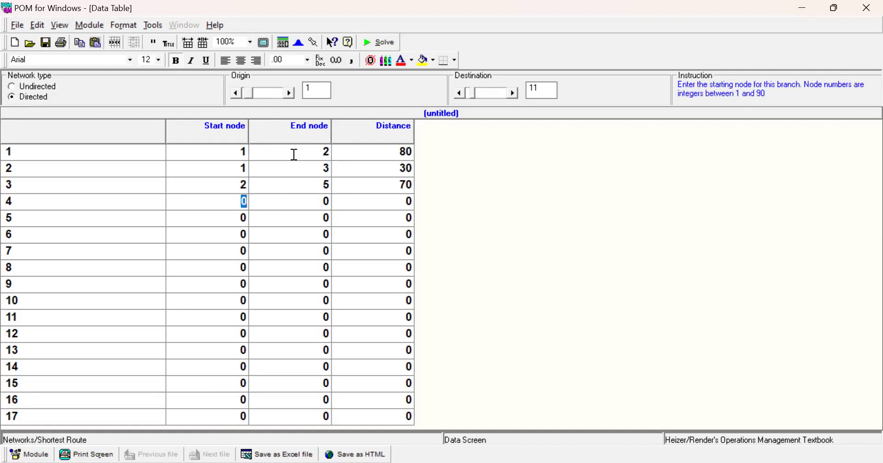
Define branch 4 from node 2 to node 6 with a distance of 90.
{"action": "type", "text": "2"}
{"action": "key", "text": "Tab"}
{"action": "type", "text": "6"}
{"action": "key", "text": "Tab"}
{"action": "type", "text": "90"}
{"action": "key", "text": "Tab"}
Define branch 5 from node 3 to node 4 with a distance of 75.
{"action": "type", "text": "3"}
{"action": "key", "text": "Tab"}
{"action": "type", "text": "4"}
{"action": "key", "text": "Tab"}
{"action": "type", "text": "75"}
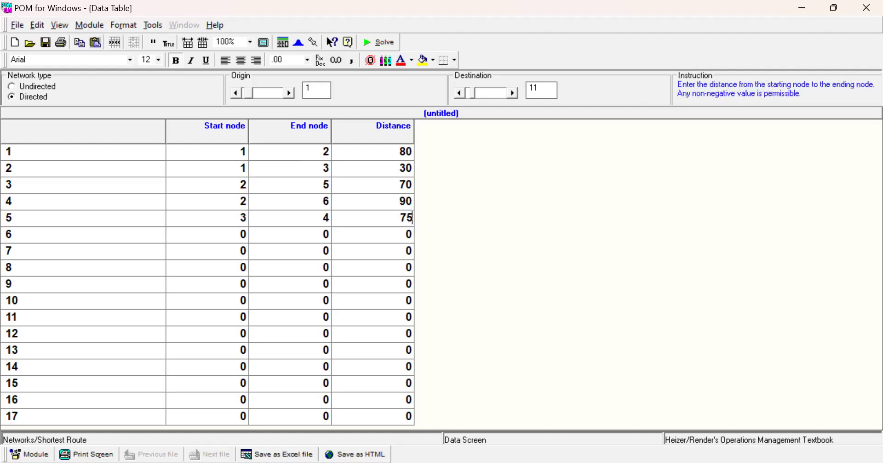
{"action": "key", "text": "Tab"}
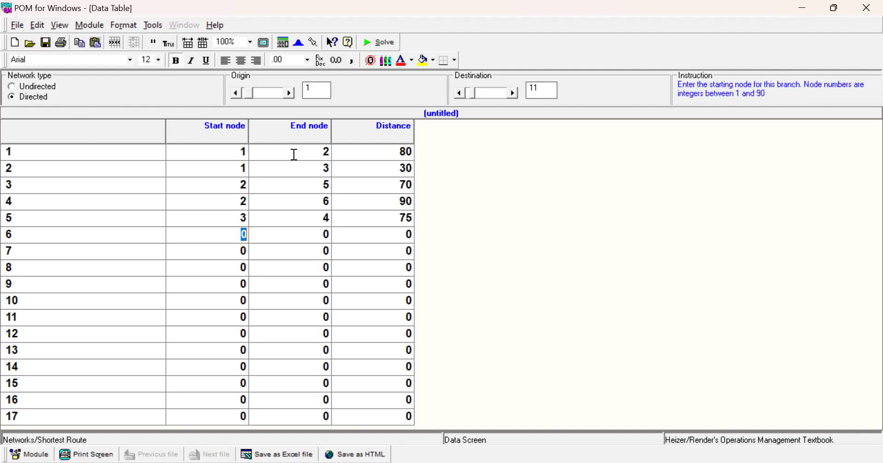
Define branch 6 from node 5 to node 7 with a distance of 60.
{"action": "type", "text": "5"}
{"action": "key", "text": "Tab"}
{"action": "type", "text": "7"}
{"action": "key", "text": "Tab"}
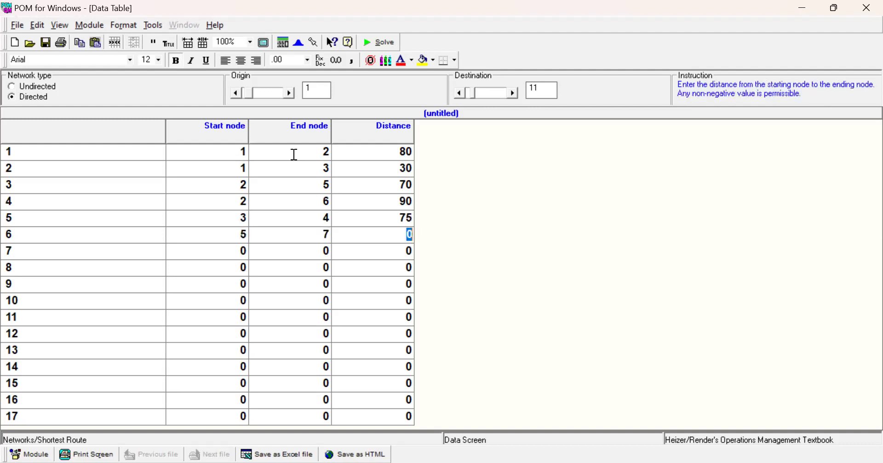
{"action": "type", "text": "60"}
{"action": "key", "text": "Tab"}
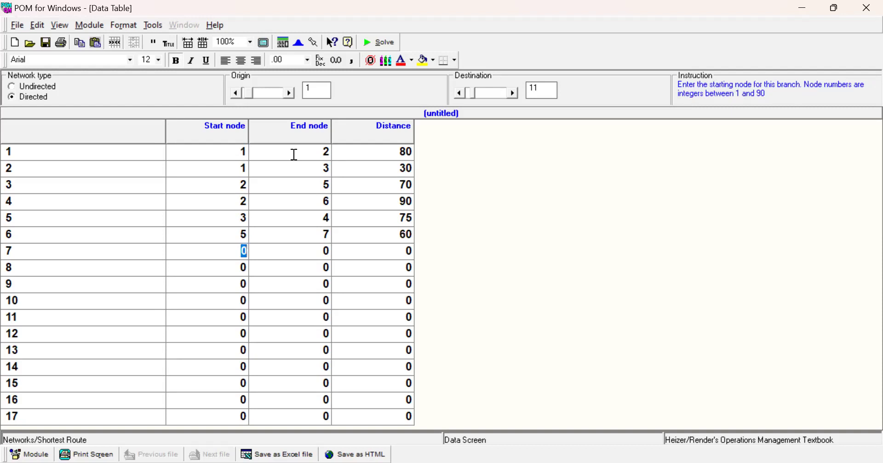
Define branch 7 from node 6 to node 10 with a distance of 80.
{"action": "type", "text": "6"}
{"action": "key", "text": "Tab"}
{"action": "type", "text": "10"}
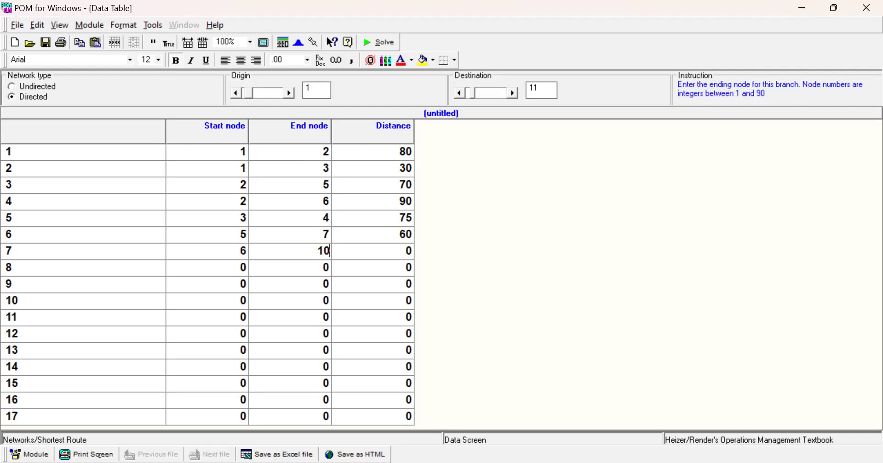
{"action": "key", "text": "Tab"}
{"action": "type", "text": "80"}
{"action": "key", "text": "Tab"}
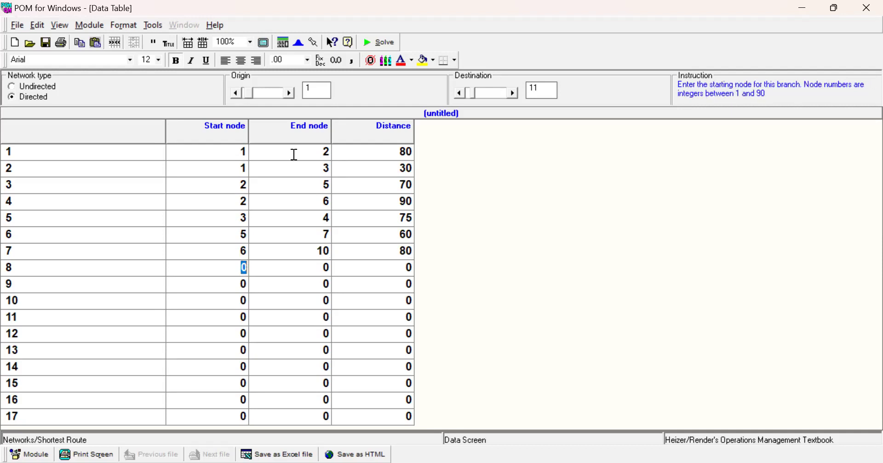
Define branch 8 from node 4 to node 8 with a distance of 90.
{"action": "type", "text": "4"}
{"action": "key", "text": "Tab"}
{"action": "type", "text": "8"}
{"action": "key", "text": "Tab"}
{"action": "type", "text": "90"}
{"action": "key", "text": "Tab"}
Define branch 9 from node 9 to node 11 with a distance of 45.
{"action": "type", "text": "9"}
{"action": "key", "text": "Tab"}
{"action": "type", "text": "11"}
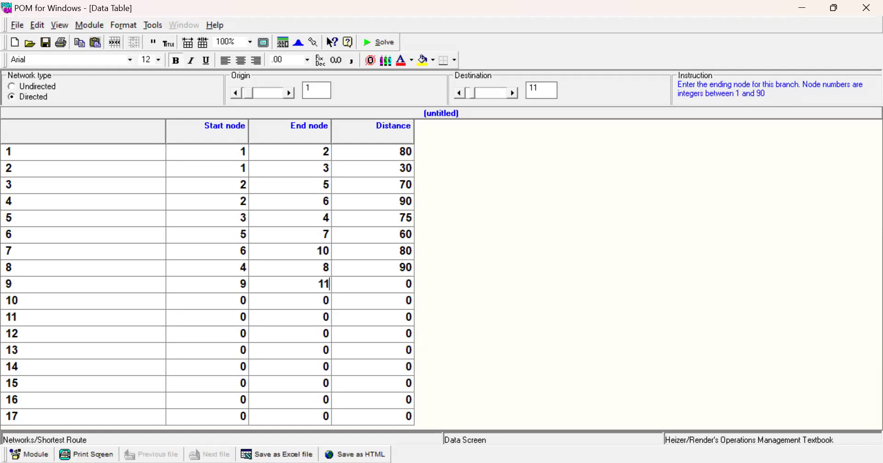
{"action": "key", "text": "Tab"}
{"action": "type", "text": "45"}
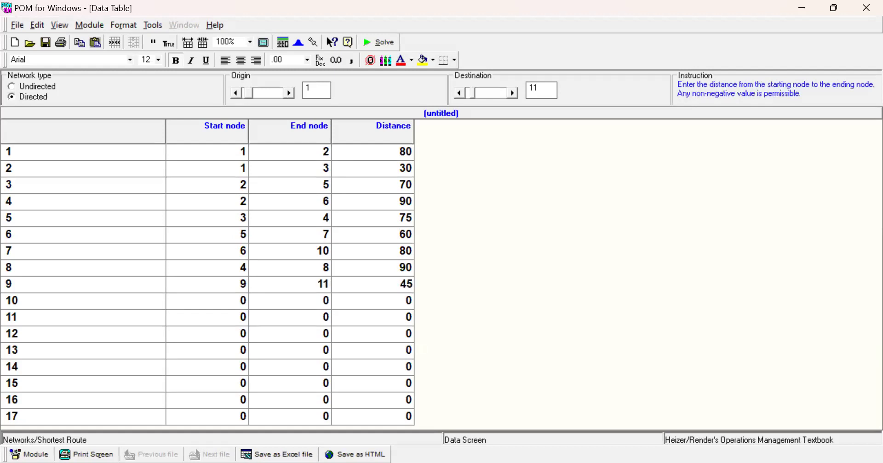
{"action": "type", "text": "10"}
{"action": "key", "text": "Tab"}
{"action": "type", "text": "11"}
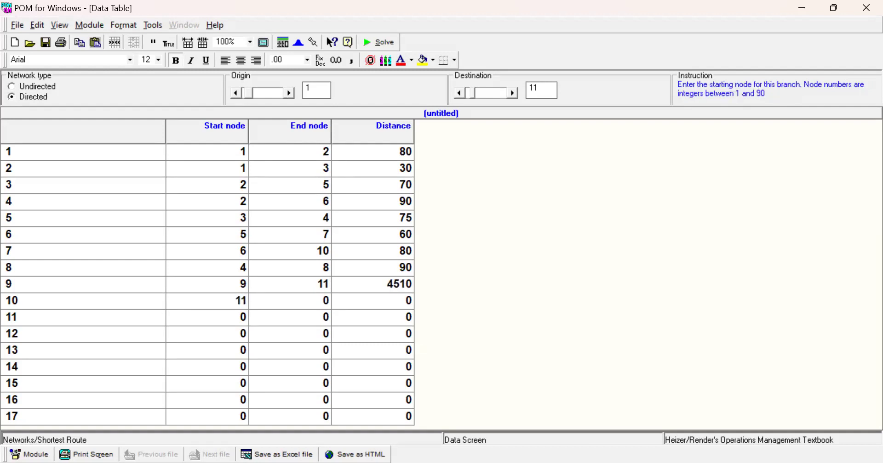
{"action": "left_click", "coordinate": [360, 286]}
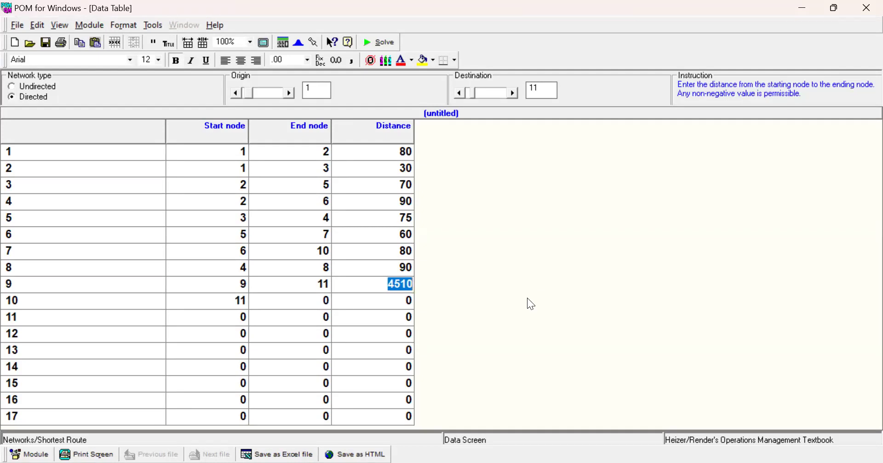
{"action": "type", "text": "45"}
{"action": "key", "text": "Tab"}
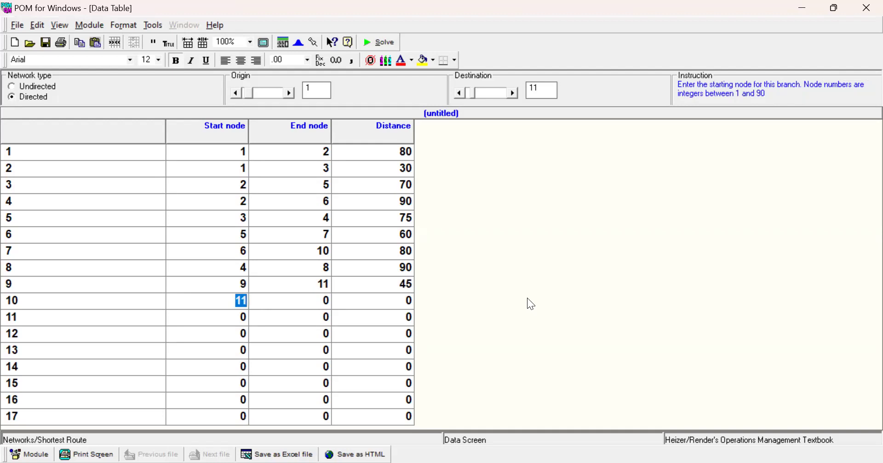
Define branch 10 from node 10 to node 11 with a distance of 60.
{"action": "type", "text": "10"}
{"action": "key", "text": "Tab"}
{"action": "type", "text": "11"}
{"action": "key", "text": "Tab"}
{"action": "type", "text": "69"}
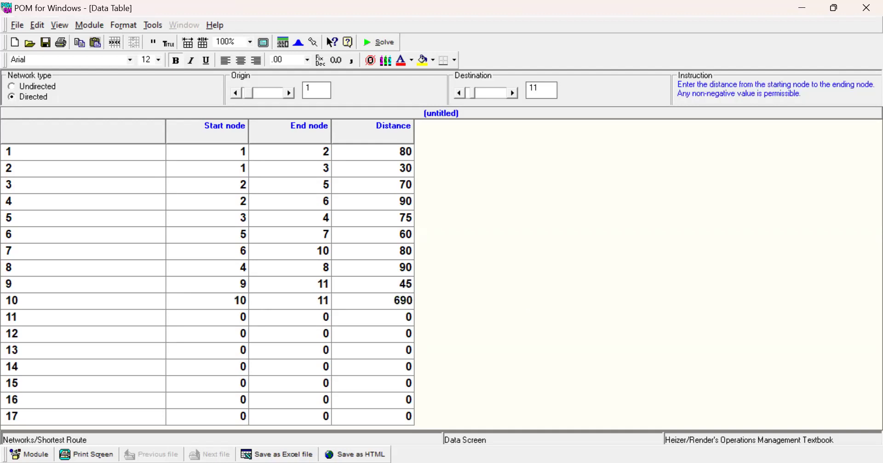
{"action": "key", "text": "BackSpace"}
{"action": "type", "text": "0"}
{"action": "key", "text": "Tab"}
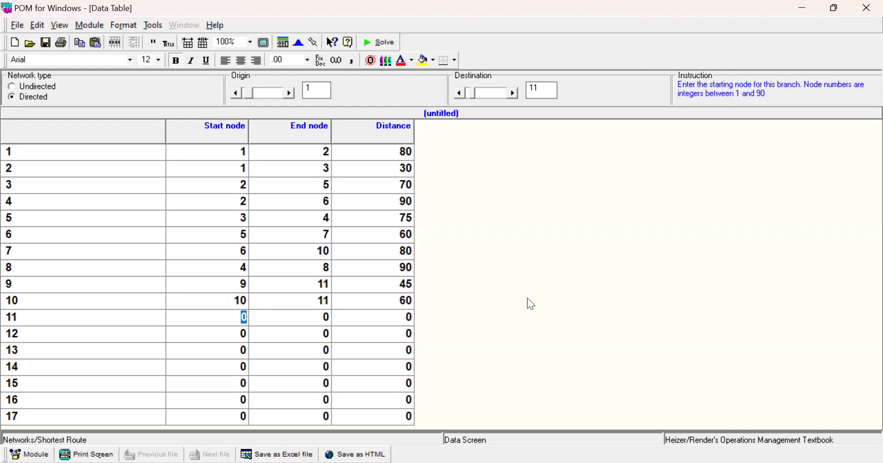
Define branch 11 from node 8 to node 9 with a distance of 70.
{"action": "type", "text": "8"}
{"action": "key", "text": "Tab"}
{"action": "type", "text": "9"}
{"action": "key", "text": "Tab"}
{"action": "type", "text": "70"}
{"action": "key", "text": "Tab"}
Define branch 12 from node 7 to node 8 with a distance of 60.
{"action": "type", "text": "7"}
{"action": "key", "text": "Tab"}
{"action": "type", "text": "8"}
{"action": "key", "text": "Tab"}
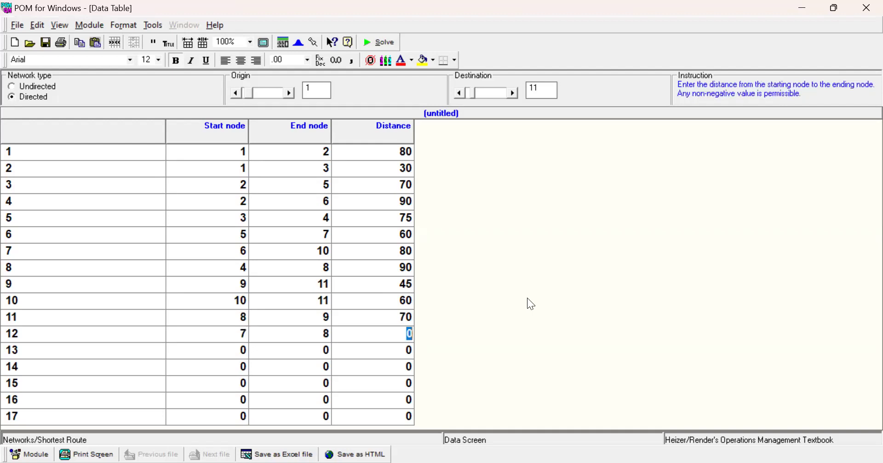
{"action": "type", "text": "60"}
{"action": "key", "text": "Tab"}
Define branch 13 from node 7 to node 9 with a distance of 75.
{"action": "type", "text": "7"}
{"action": "key", "text": "Tab"}
{"action": "type", "text": "9"}
{"action": "key", "text": "Tab"}
{"action": "type", "text": "75"}
{"action": "key", "text": "Tab"}
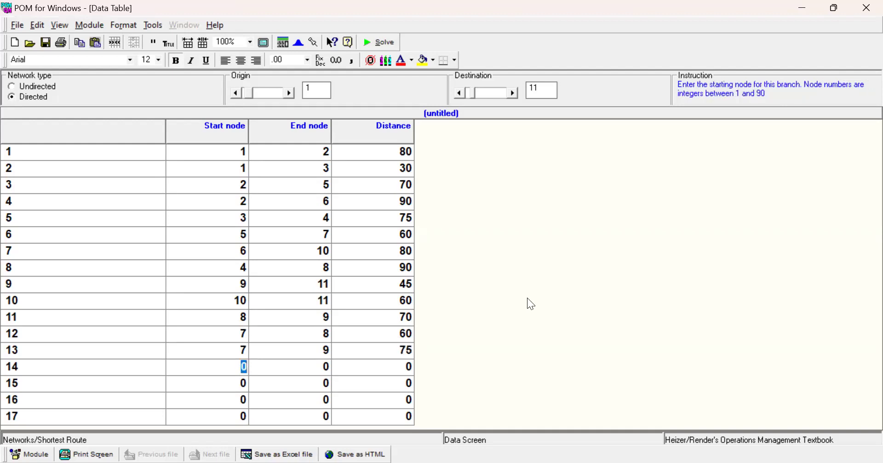
Define branch 14 from node 6 to node 7 with a distance of 55.
{"action": "type", "text": "6"}
{"action": "key", "text": "Tab"}
{"action": "type", "text": "7"}
{"action": "key", "text": "Tab"}
{"action": "type", "text": "55"}
{"action": "key", "text": "Tab"}
Define branch 15 from node 7 to node 10 with a distance of 60.
{"action": "type", "text": "710"}
{"action": "key", "text": "BackSpace"}
{"action": "key", "text": "BackSpace"}
{"action": "key", "text": "Tab"}
{"action": "type", "text": "10"}
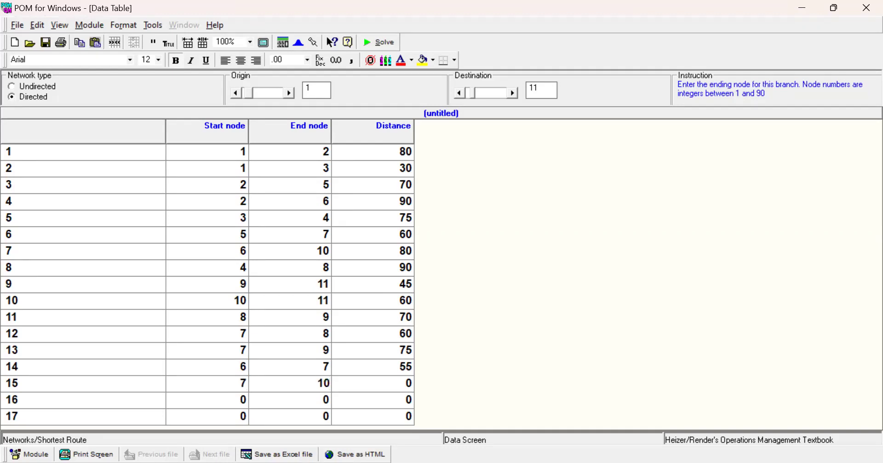
{"action": "key", "text": "Tab"}
{"action": "type", "text": "60"}
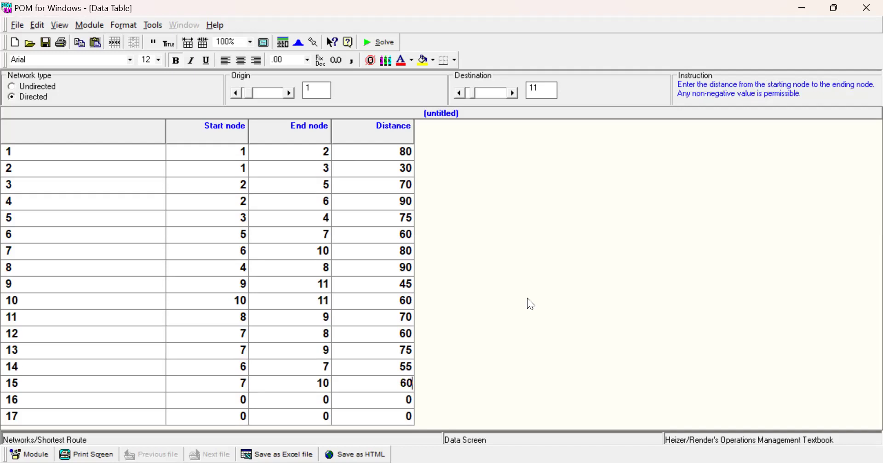
{"action": "key", "text": "Tab"}
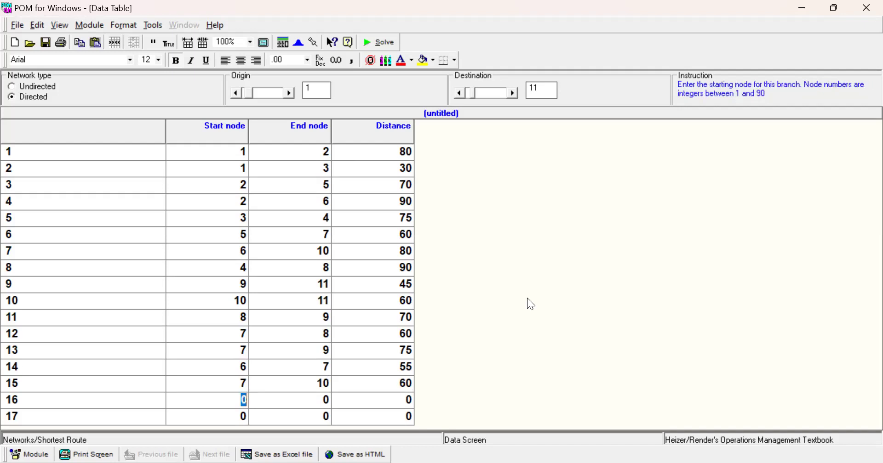
Define branch 16 from node 3 to node 5 with a distance of 80.
{"action": "type", "text": "3"}
{"action": "key", "text": "Tab"}
{"action": "type", "text": "5"}
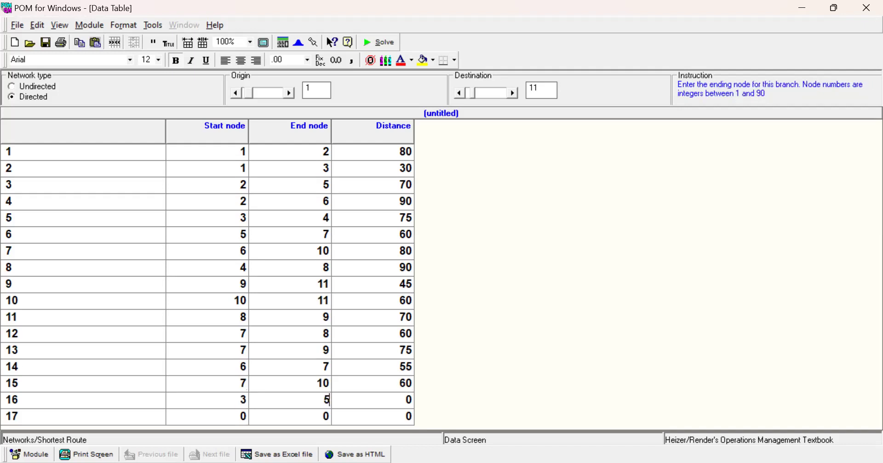
{"action": "key", "text": "Tab"}
{"action": "type", "text": "80"}
{"action": "key", "text": "Tab"}
Define branch 17 from node 4 to node 7 with a distance of 80.
{"action": "type", "text": "4"}
{"action": "key", "text": "Tab"}
{"action": "type", "text": "7"}
{"action": "key", "text": "Tab"}
{"action": "type", "text": "80"}
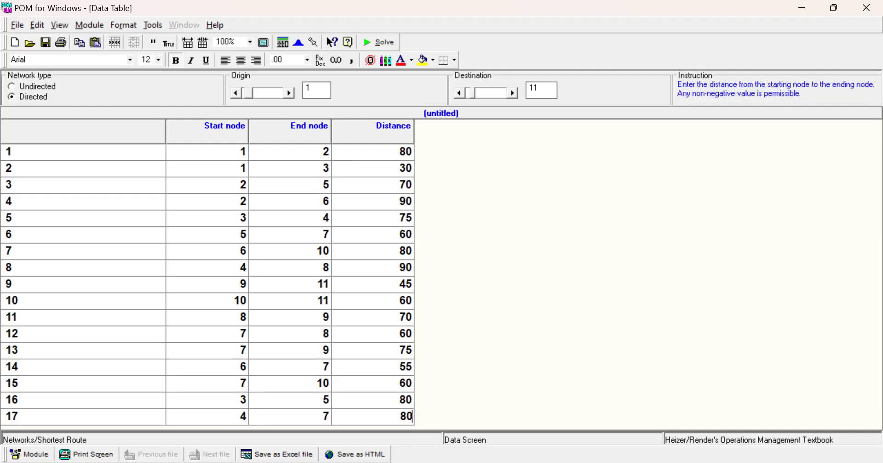
Solve the shortest route problem, review the Networks Results, and return to the branch data table.
{"action": "left_click", "coordinate": [380, 44]}
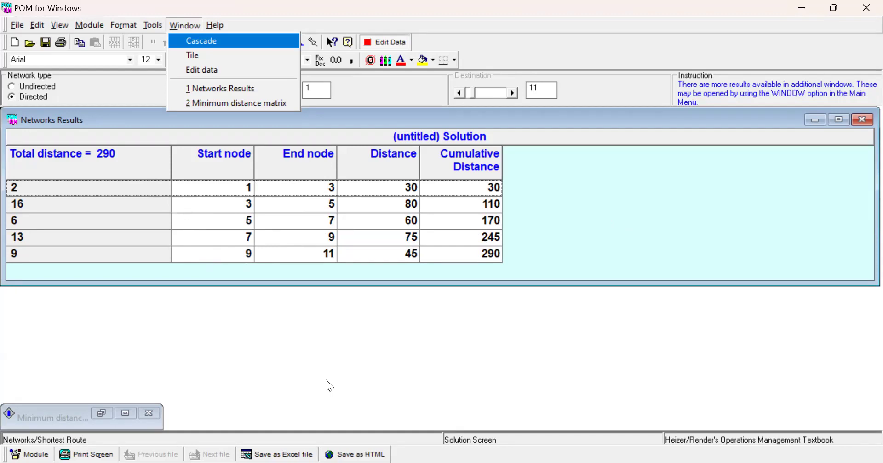
{"action": "left_click", "coordinate": [376, 392]}
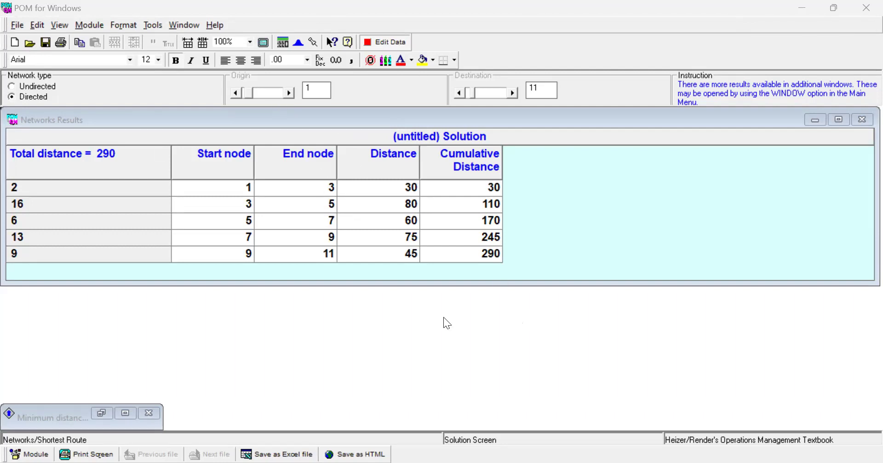
{"action": "left_click", "coordinate": [392, 336]}
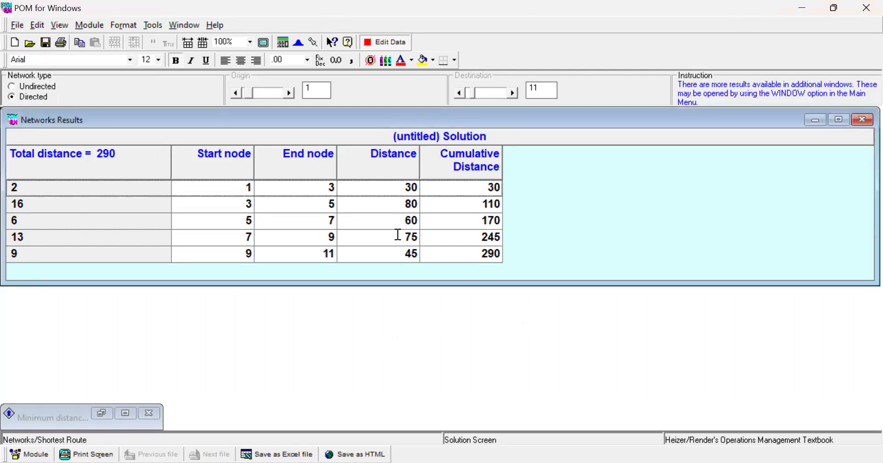
{"action": "left_click", "coordinate": [391, 41]}
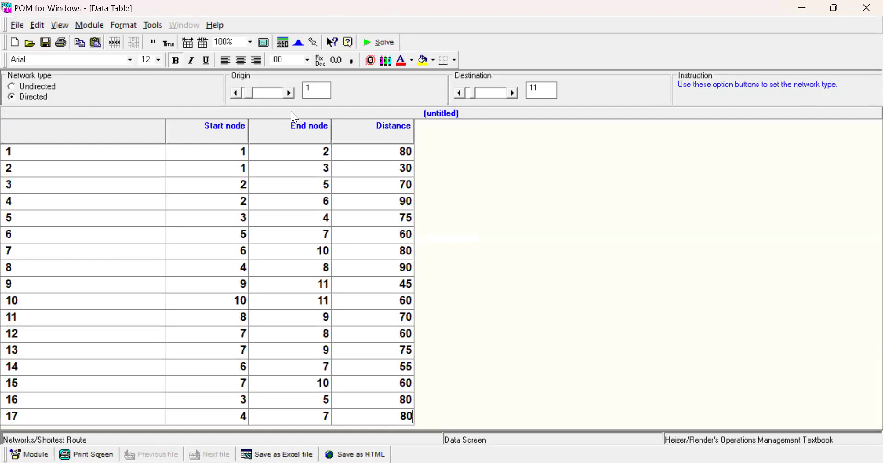
Solve the shortest route with origin 2 and destination 10, review the Networks Results, and return to the branch data table.
{"action": "left_click", "coordinate": [290, 93]}
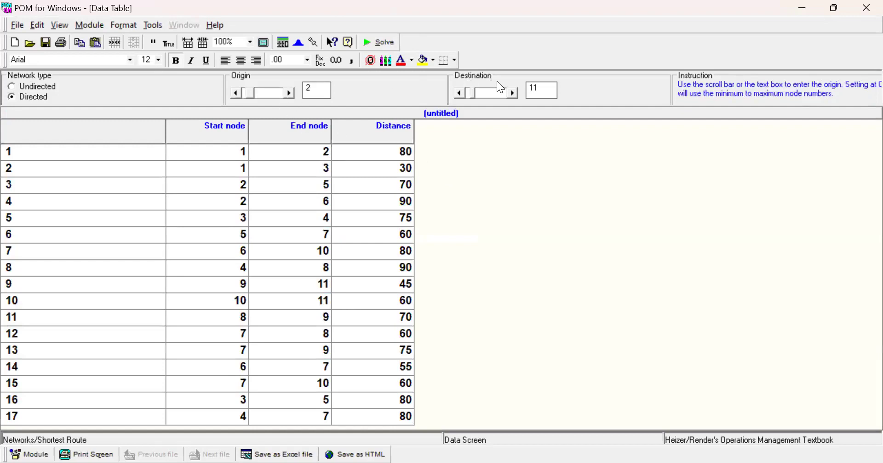
{"action": "left_click", "coordinate": [461, 94]}
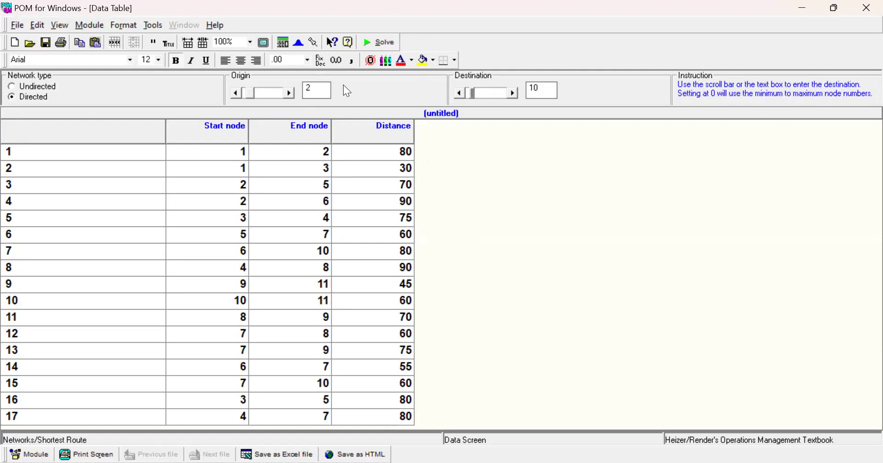
{"action": "left_click", "coordinate": [386, 42]}
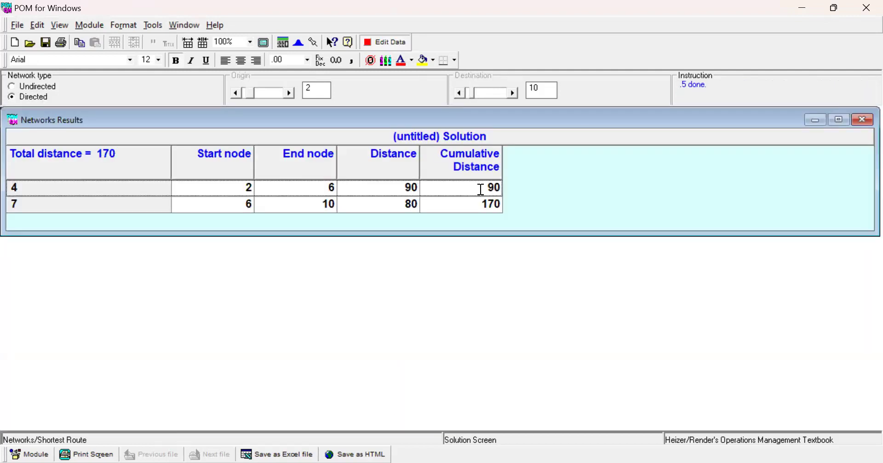
{"action": "key", "text": "alt+w"}
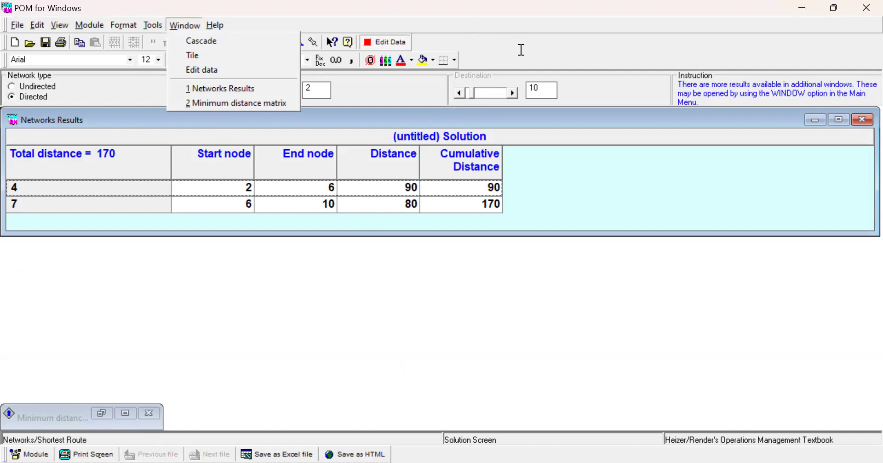
{"action": "left_click", "coordinate": [384, 43]}
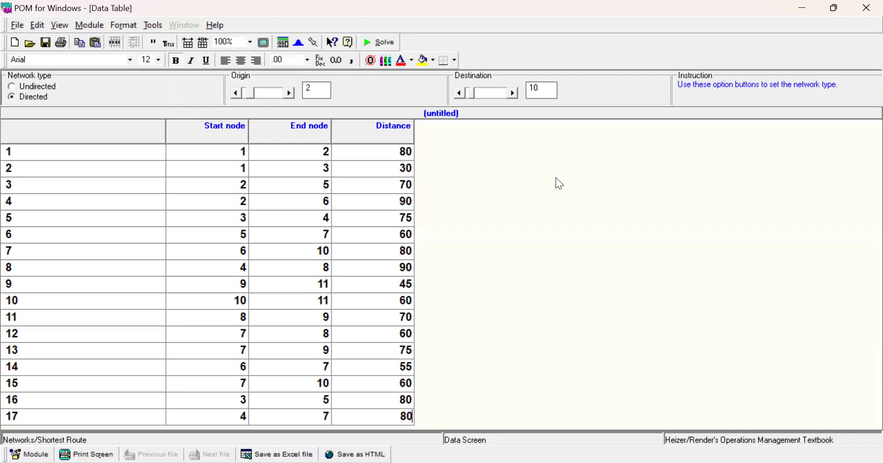
Set the origin of the shortest route problem to node 11.
{"action": "left_click", "coordinate": [515, 219]}
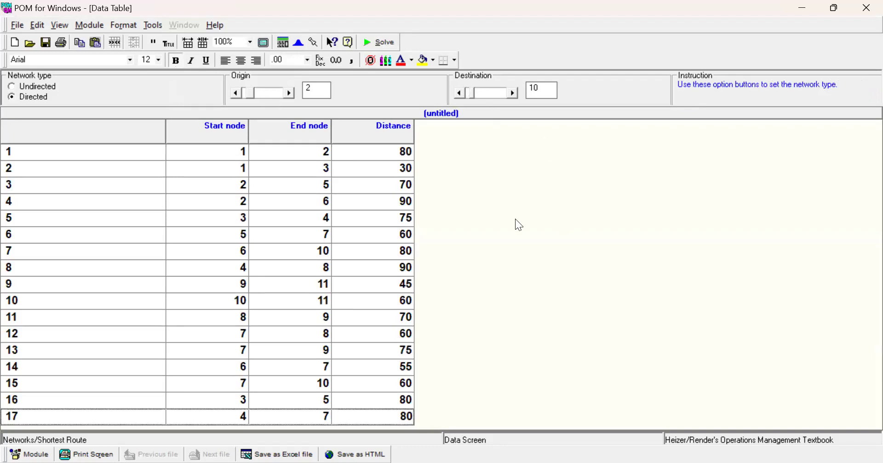
{"action": "left_click", "coordinate": [288, 93]}
{"action": "left_click", "coordinate": [288, 92]}
{"action": "left_click", "coordinate": [287, 93]}
{"action": "left_click", "coordinate": [287, 93]}
{"action": "left_click", "coordinate": [288, 93]}
{"action": "left_click", "coordinate": [288, 93]}
{"action": "left_click", "coordinate": [290, 93]}
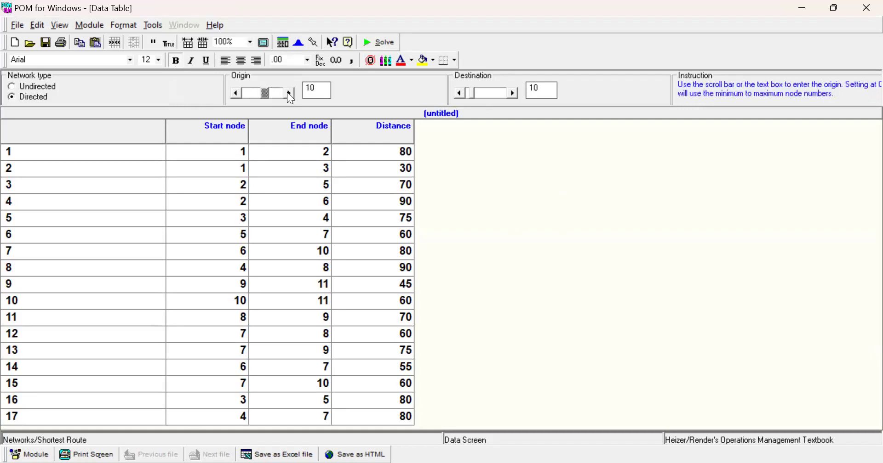
{"action": "left_click", "coordinate": [289, 93]}
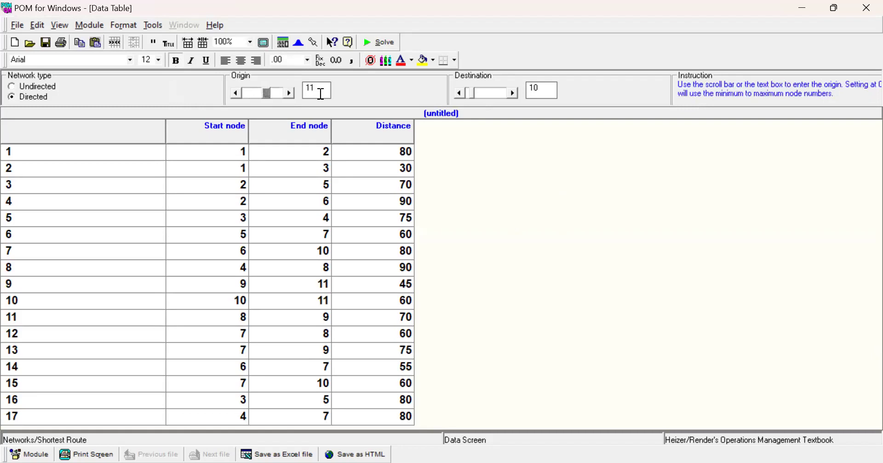
Set the destination to node 1, try to solve the directed network, and return to the branch data table.
{"action": "left_click", "coordinate": [458, 92]}
{"action": "left_click", "coordinate": [459, 92]}
{"action": "left_click", "coordinate": [458, 92]}
{"action": "left_click", "coordinate": [458, 92]}
{"action": "left_click", "coordinate": [459, 91]}
{"action": "left_click", "coordinate": [458, 92]}
{"action": "left_click", "coordinate": [458, 92]}
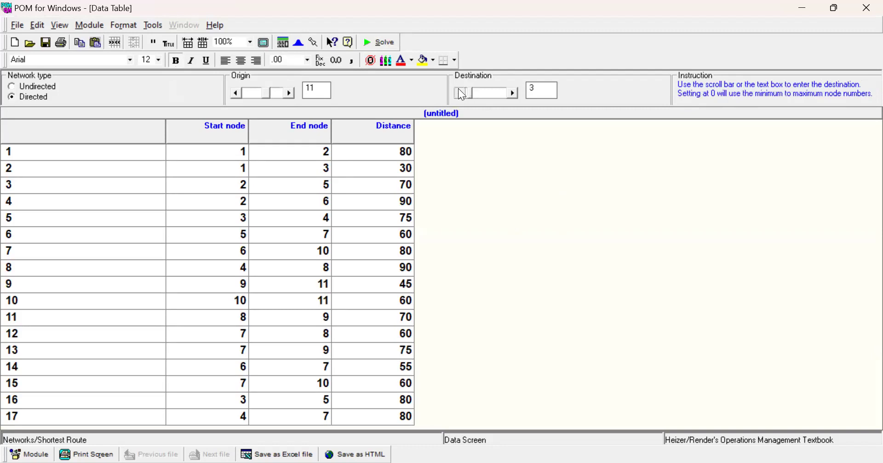
{"action": "left_click", "coordinate": [458, 92]}
{"action": "left_click", "coordinate": [377, 42]}
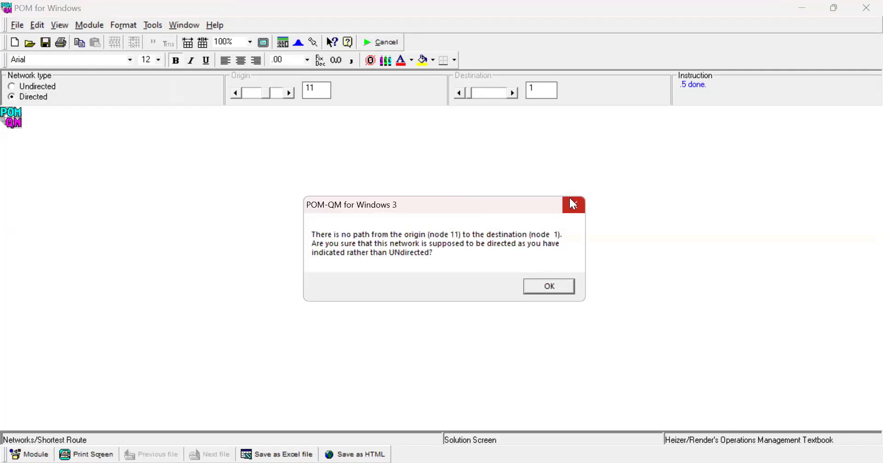
{"action": "key", "text": "Return"}
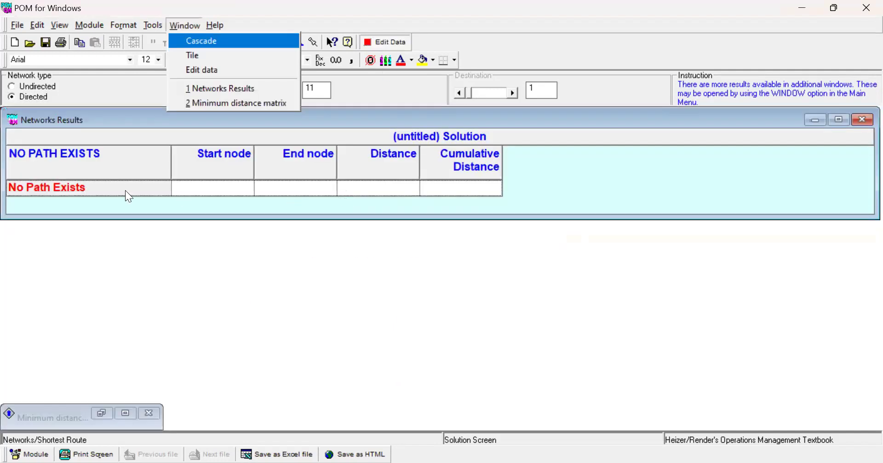
{"action": "left_click", "coordinate": [402, 40]}
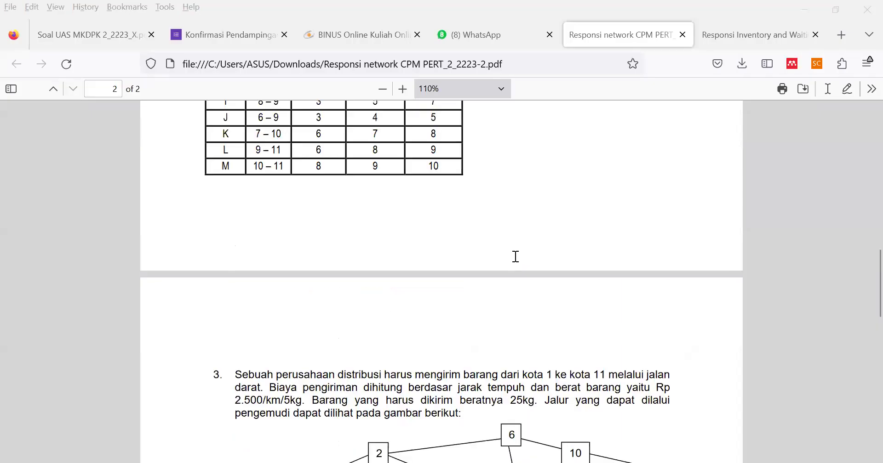
Check exercise 2's activity table in the CPM PERT PDF, and switch POM to the Project Management (PERT/CPM) module without saving the network data.
{"action": "scroll", "coordinate": [515, 257], "scroll_direction": "up", "scroll_amount": 7}
{"action": "scroll", "coordinate": [515, 257], "scroll_direction": "down", "scroll_amount": 3}
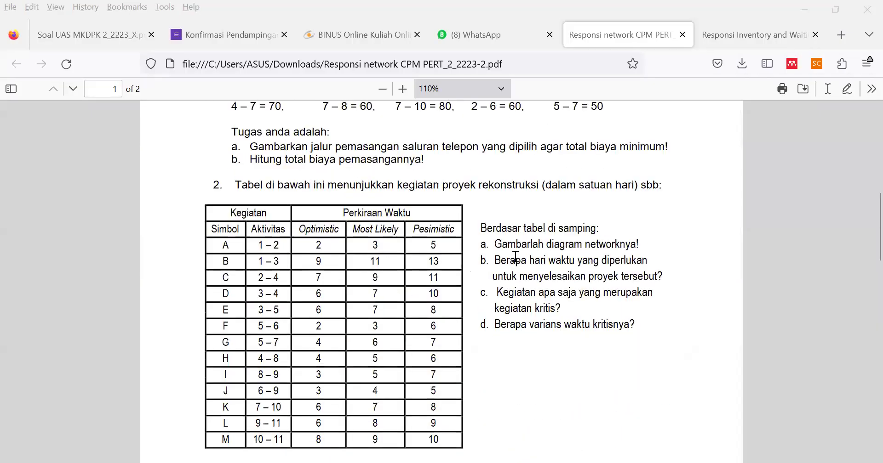
{"action": "scroll", "coordinate": [645, 242], "scroll_direction": "down", "scroll_amount": 3}
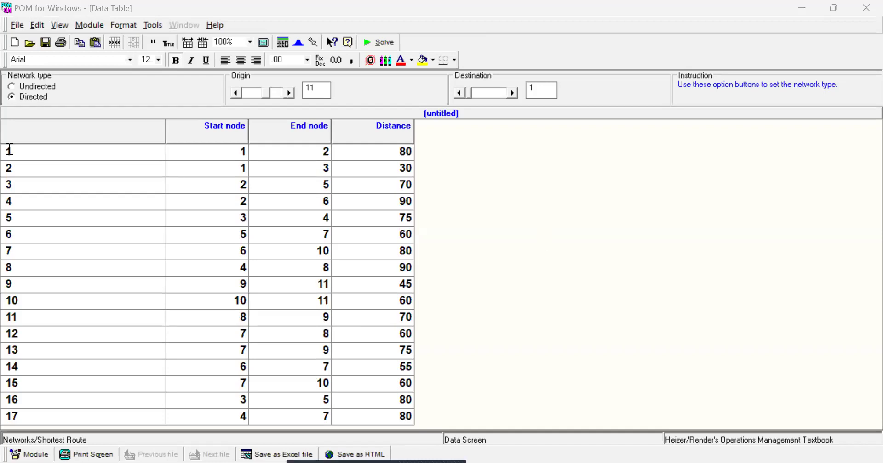
{"action": "left_click", "coordinate": [88, 29]}
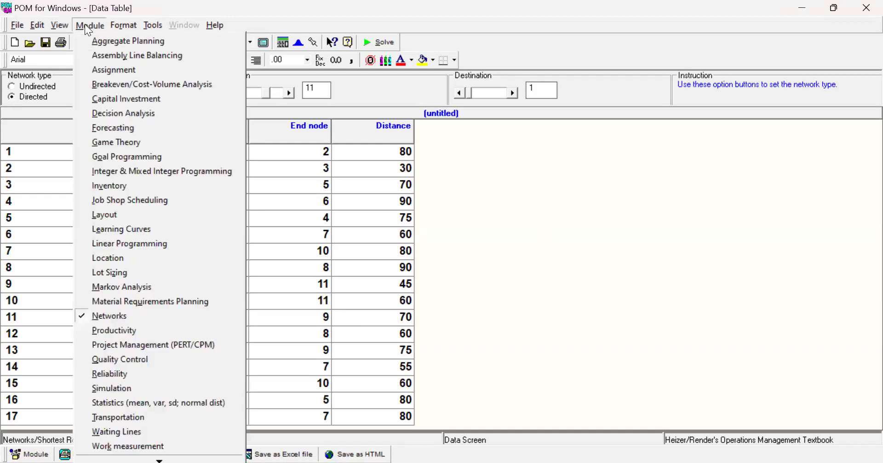
{"action": "left_click", "coordinate": [184, 349]}
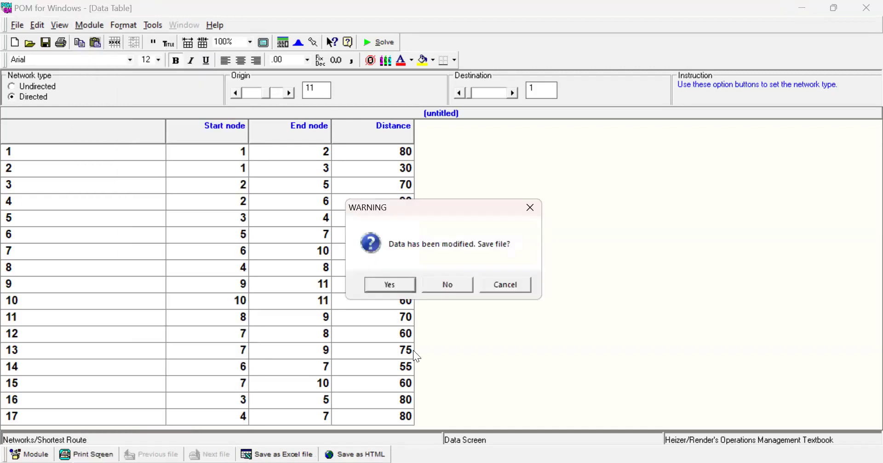
{"action": "left_click", "coordinate": [466, 285]}
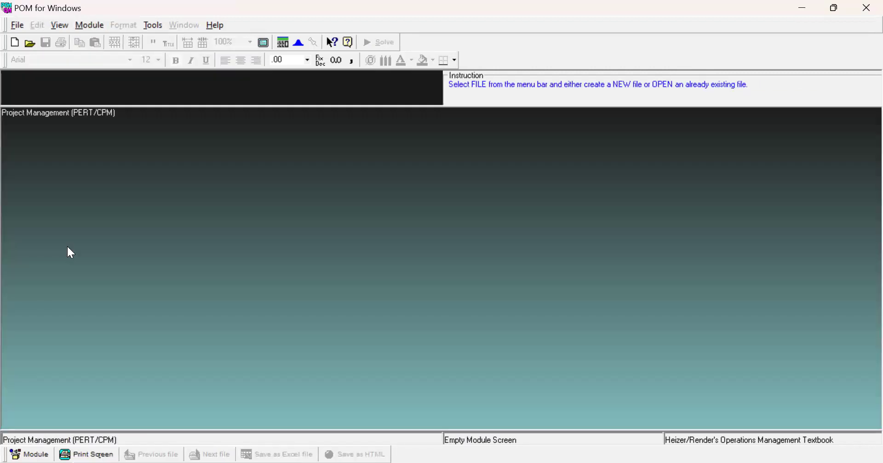
Start a new Triple time estimate data set with 13 tasks.
{"action": "left_click", "coordinate": [12, 43]}
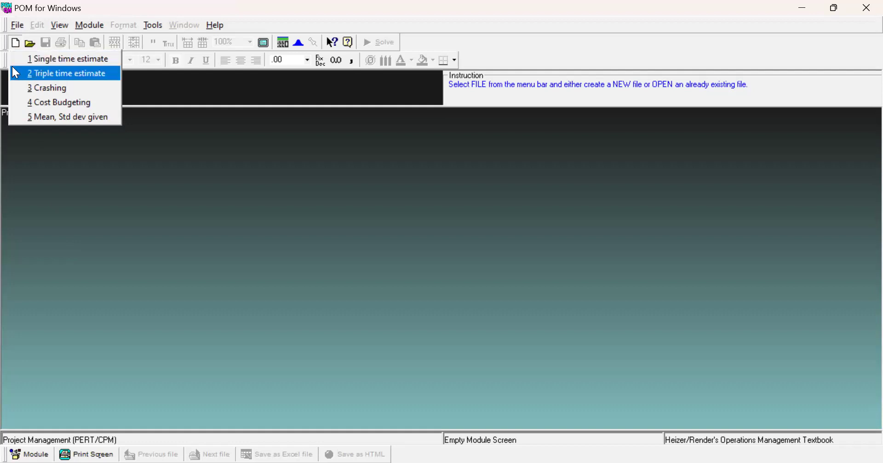
{"action": "left_click", "coordinate": [49, 73]}
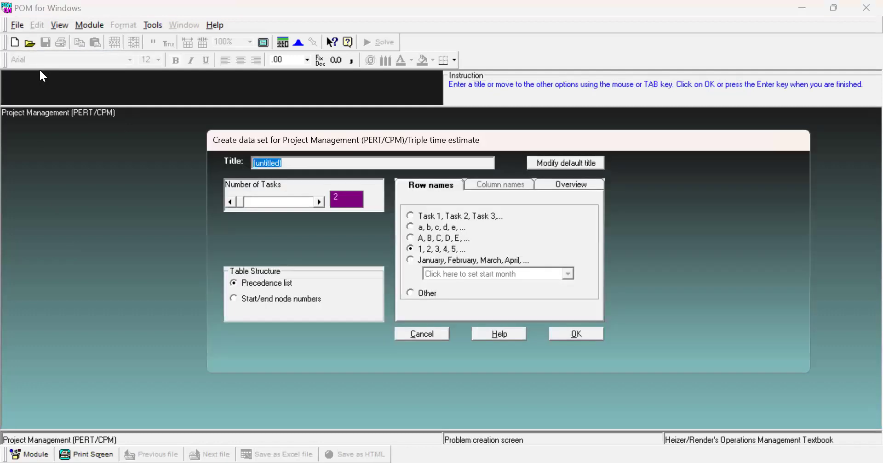
{"action": "left_click", "coordinate": [323, 202]}
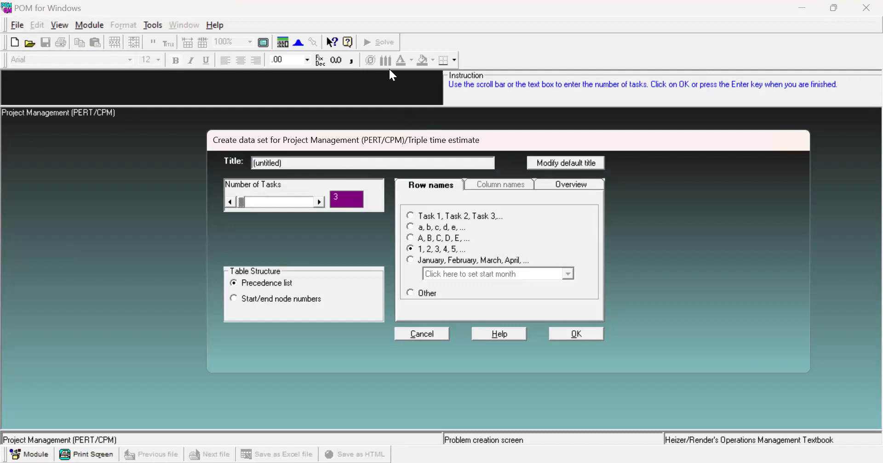
{"action": "left_click", "coordinate": [318, 202]}
{"action": "left_click", "coordinate": [319, 203]}
{"action": "left_click", "coordinate": [318, 202]}
{"action": "left_click", "coordinate": [318, 202]}
{"action": "left_click", "coordinate": [318, 202]}
{"action": "left_click", "coordinate": [318, 202]}
{"action": "left_click", "coordinate": [318, 202]}
{"action": "left_click", "coordinate": [318, 202]}
{"action": "left_click", "coordinate": [318, 202]}
{"action": "left_click", "coordinate": [319, 202]}
Use start/end node numbers as the table structure and A, B, C, D, E row names, and create the data table.
{"action": "left_click", "coordinate": [235, 298]}
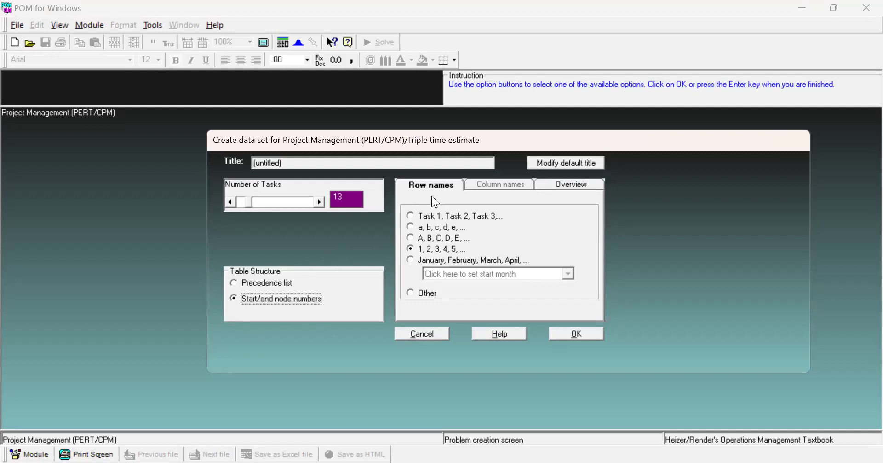
{"action": "left_click", "coordinate": [409, 238]}
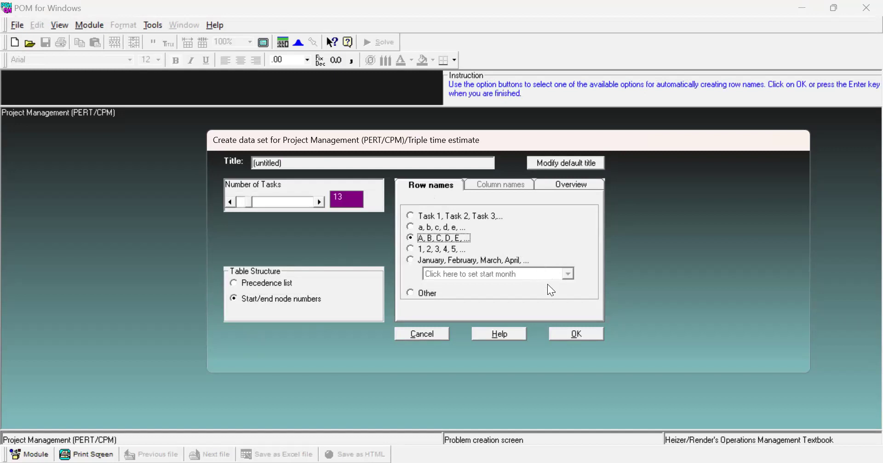
{"action": "left_click", "coordinate": [570, 333]}
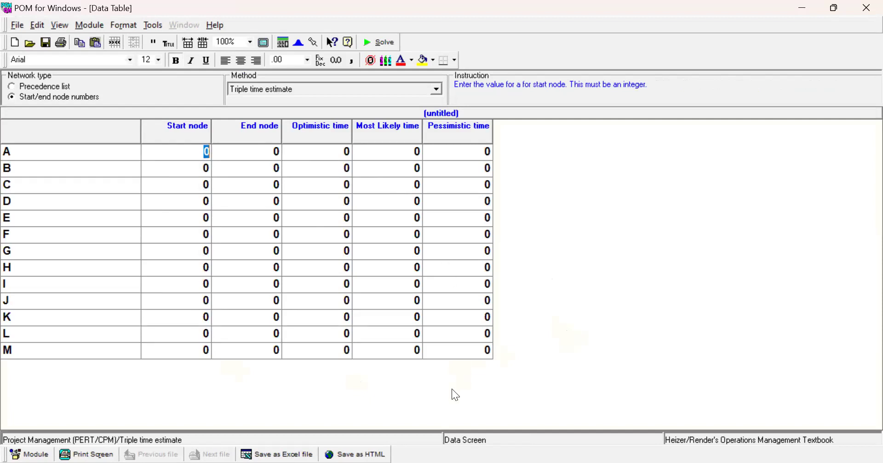
Fill in the nodes and three time estimates of tasks A to M from exercise 2's table, and solve the project.
{"action": "key", "text": "alt+Tab"}
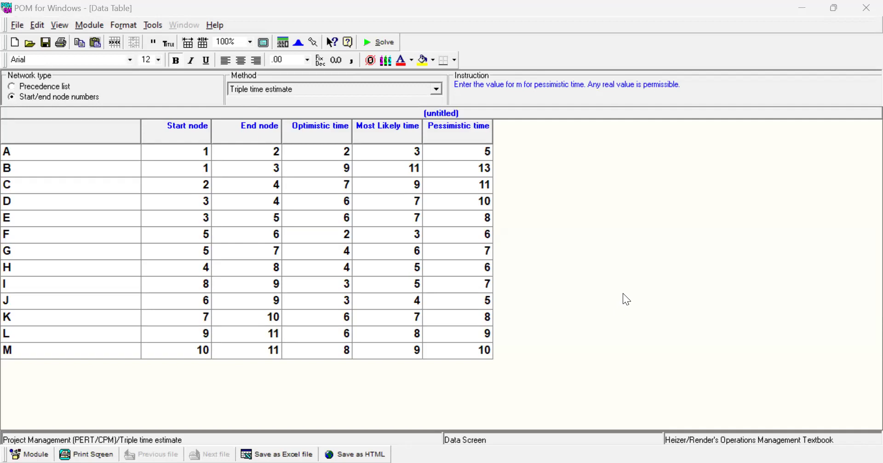
{"action": "left_click", "coordinate": [387, 43]}
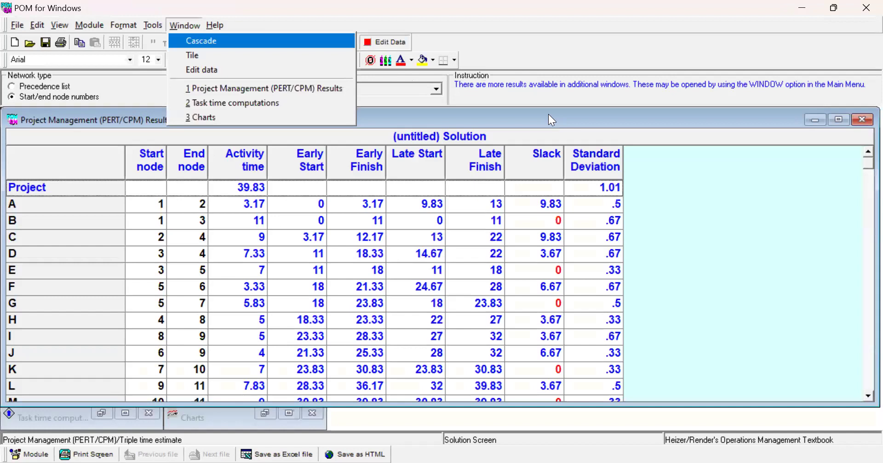
{"action": "left_click", "coordinate": [550, 109]}
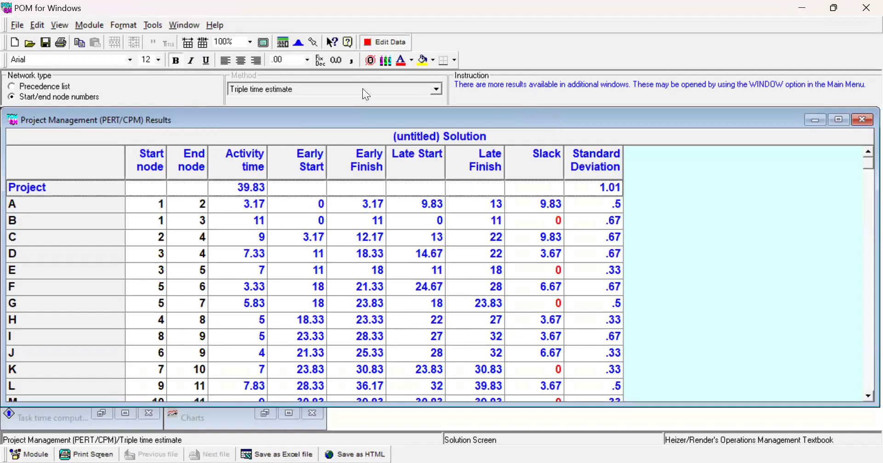
Open the project's charts and display the Precedence Graph.
{"action": "left_click", "coordinate": [183, 25]}
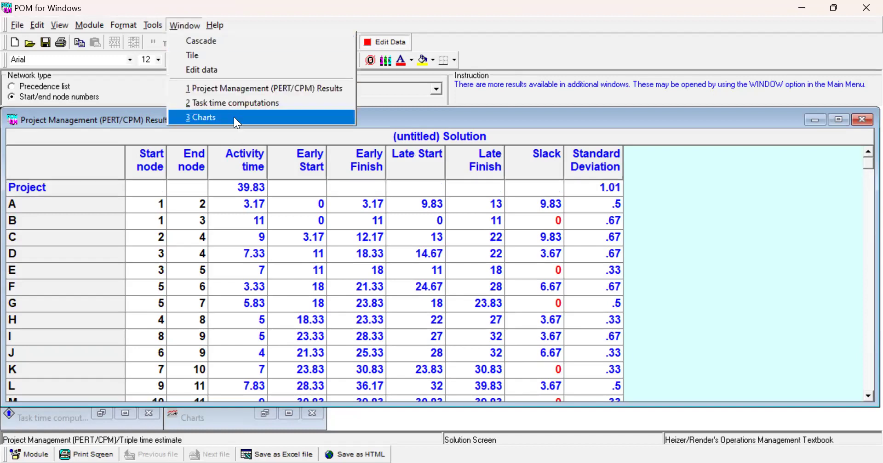
{"action": "left_click", "coordinate": [234, 117]}
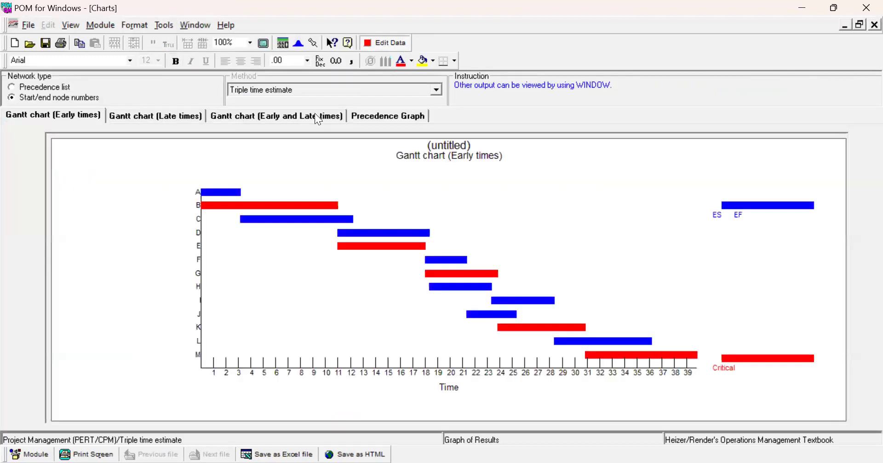
{"action": "left_click", "coordinate": [389, 116]}
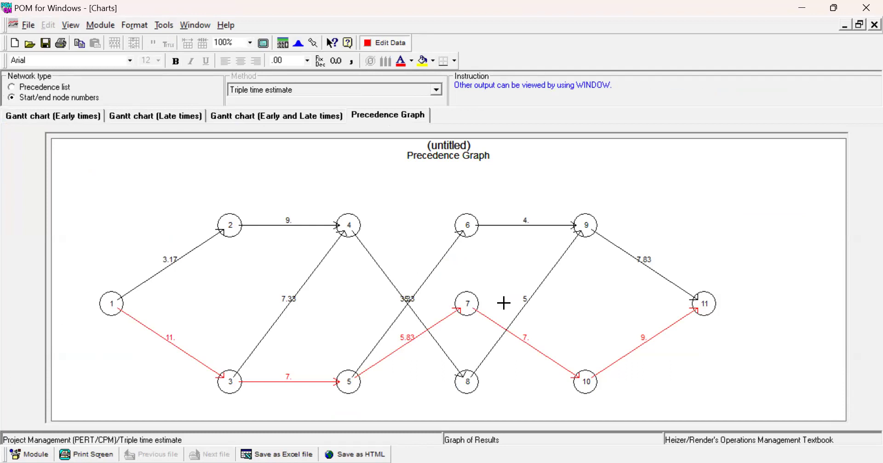
Return to the Project Management (PERT/CPM) Results and narrow the task name column so that every result column fits.
{"action": "left_click", "coordinate": [195, 26]}
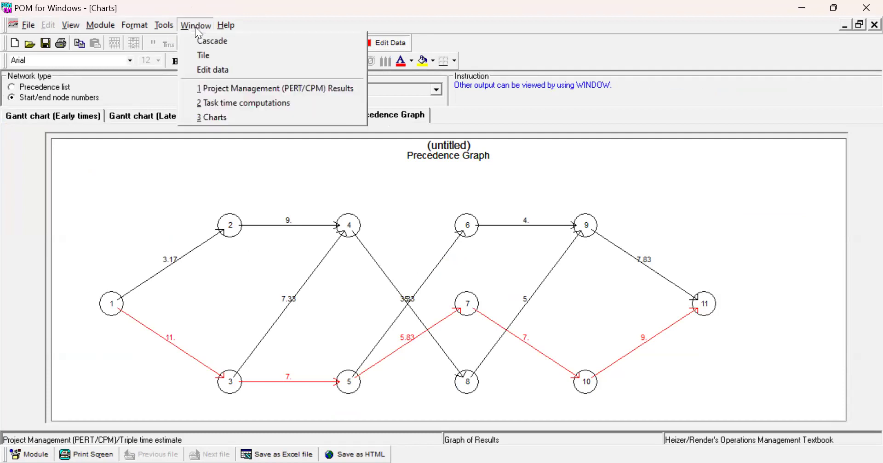
{"action": "left_click", "coordinate": [236, 89]}
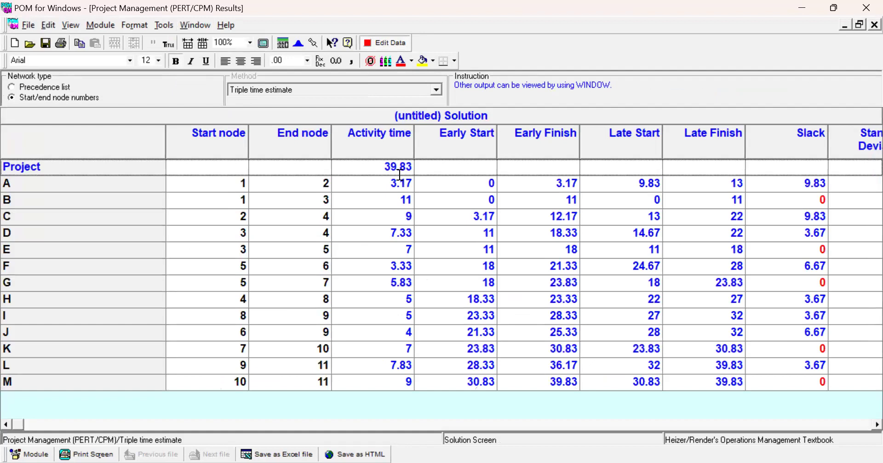
{"action": "left_click", "coordinate": [380, 168]}
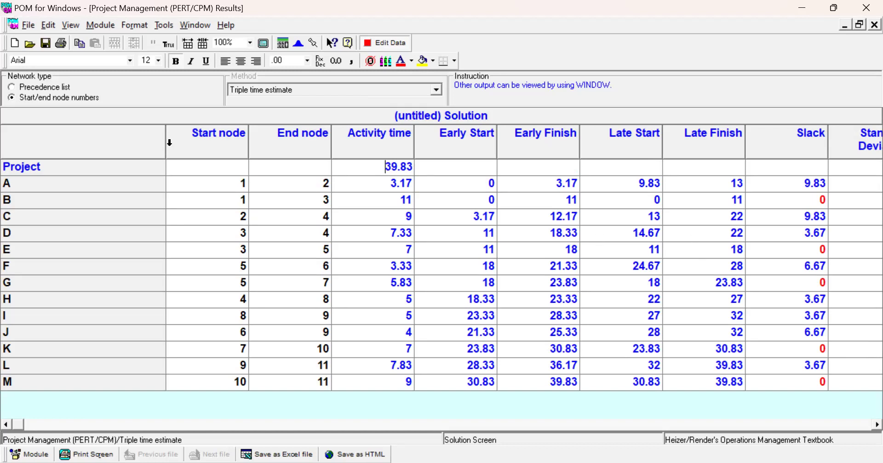
{"action": "left_click_drag", "start_coordinate": [166, 171], "coordinate": [79, 134]}
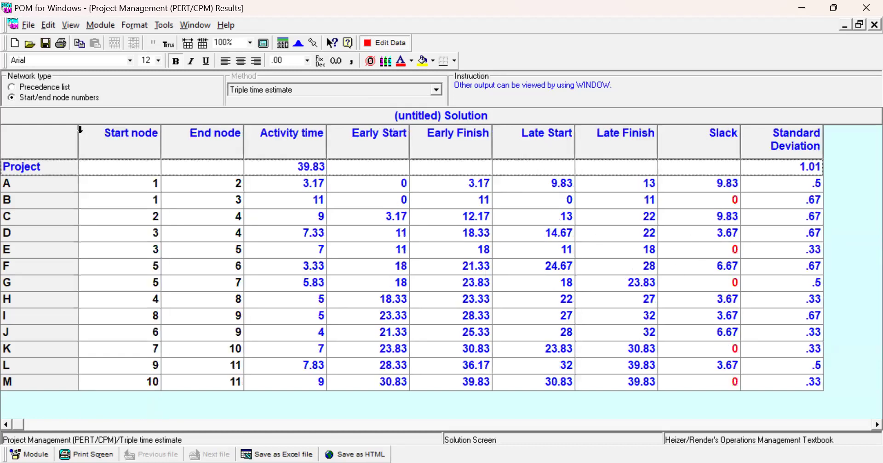
{"action": "left_click", "coordinate": [750, 205]}
Display the Task time computations to examine the variances of the critical activities.
{"action": "left_click", "coordinate": [198, 25]}
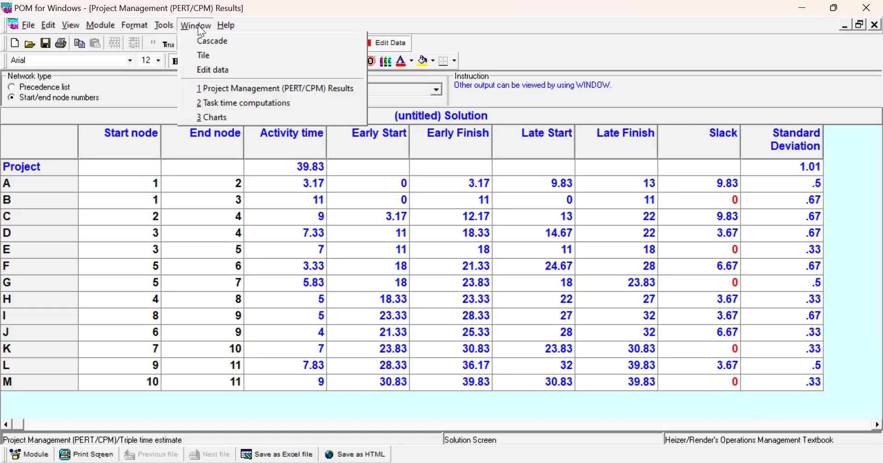
{"action": "left_click", "coordinate": [238, 103]}
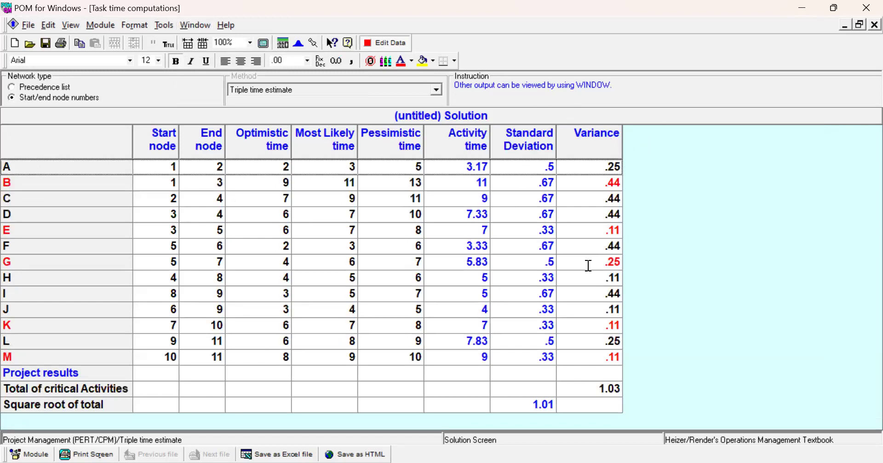
Go back to the project data, solve it again and display the Project Management (PERT/CPM) Results.
{"action": "left_click", "coordinate": [603, 388]}
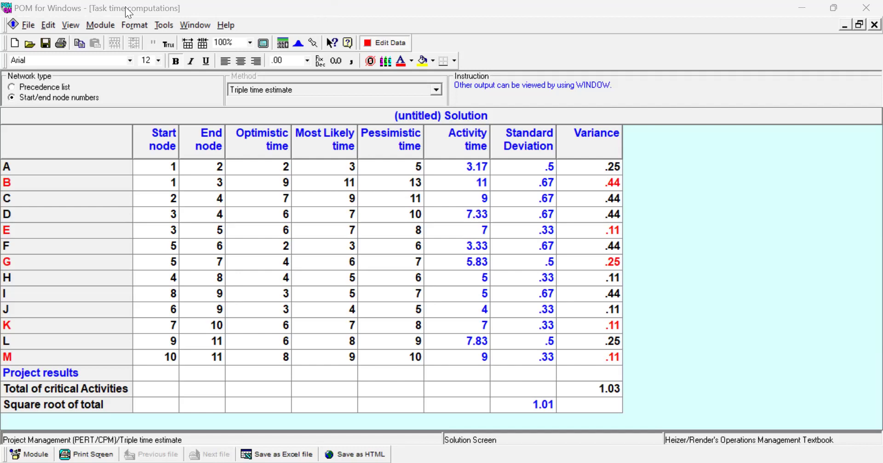
{"action": "left_click", "coordinate": [384, 42]}
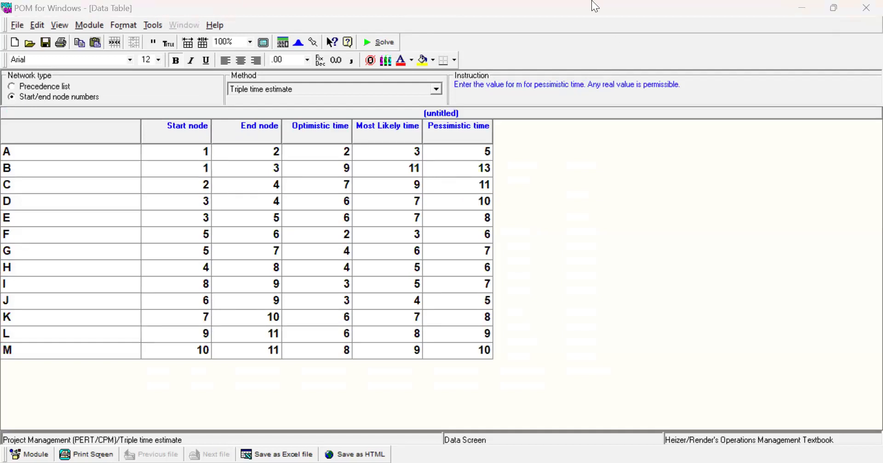
{"action": "left_click", "coordinate": [392, 45]}
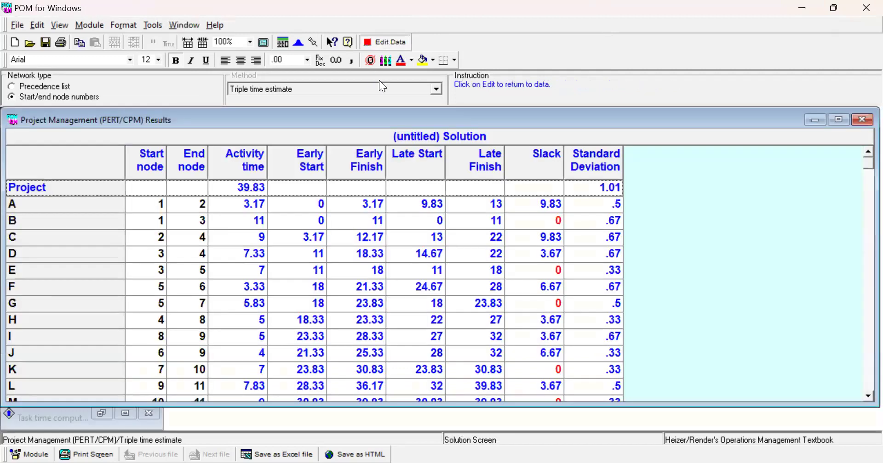
{"action": "key", "text": "alt+w"}
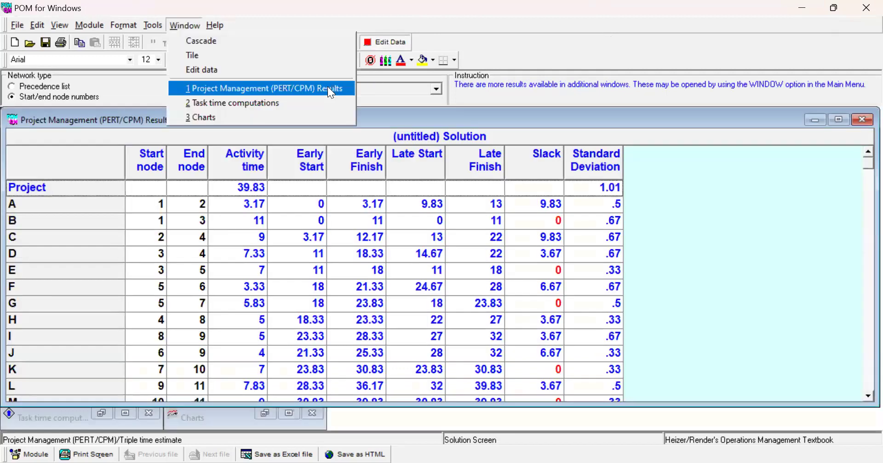
{"action": "left_click", "coordinate": [563, 49]}
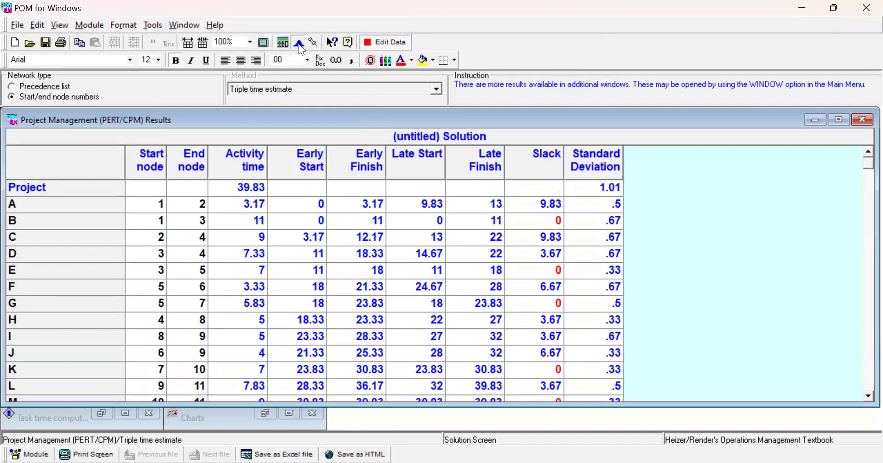
Compute the two-tailed probability for durations from 37 to 40 with the Normal Distribution Calculator, using the project's mean and standard deviation.
{"action": "left_click", "coordinate": [298, 43]}
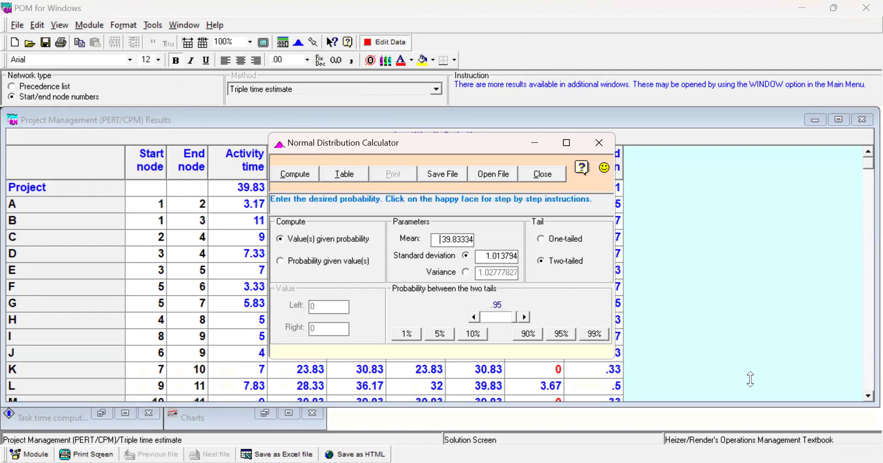
{"action": "left_click", "coordinate": [279, 260]}
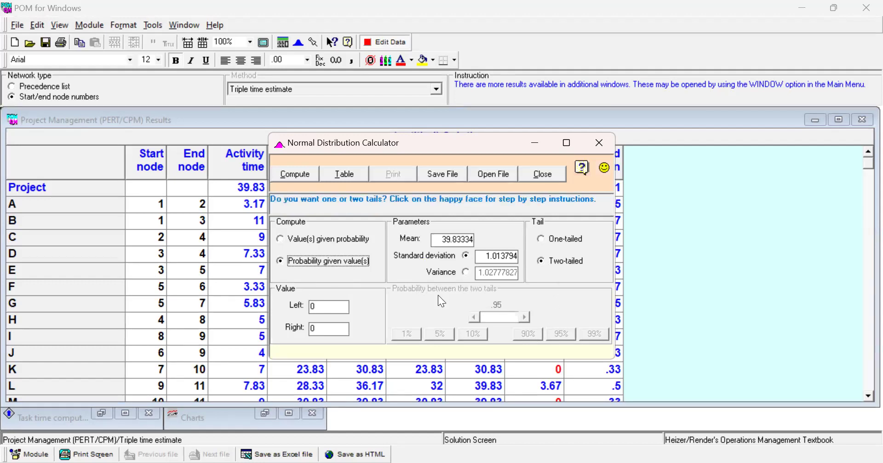
{"action": "left_click", "coordinate": [329, 306]}
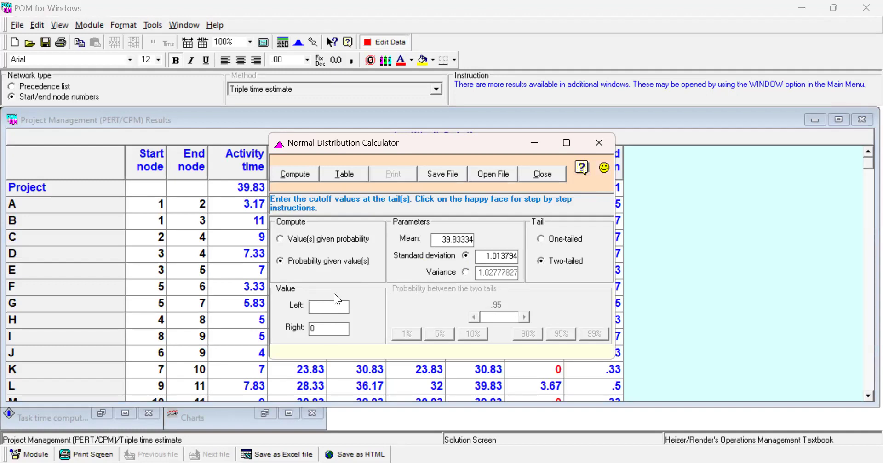
{"action": "type", "text": "37"}
{"action": "left_click", "coordinate": [324, 329]}
{"action": "key", "text": "BackSpace"}
{"action": "type", "text": "40"}
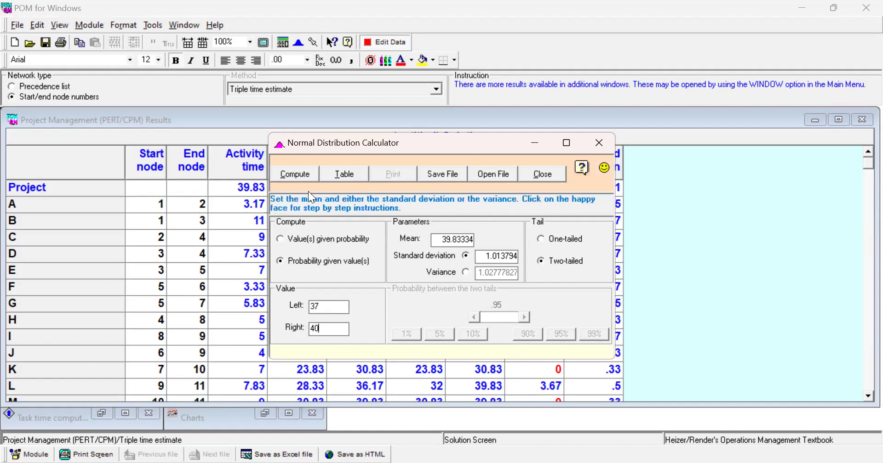
{"action": "left_click", "coordinate": [298, 175]}
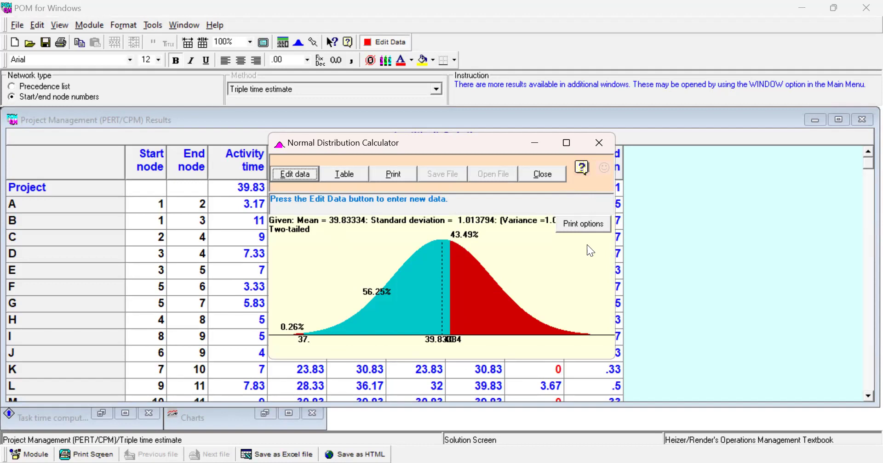
{"action": "left_click", "coordinate": [546, 175]}
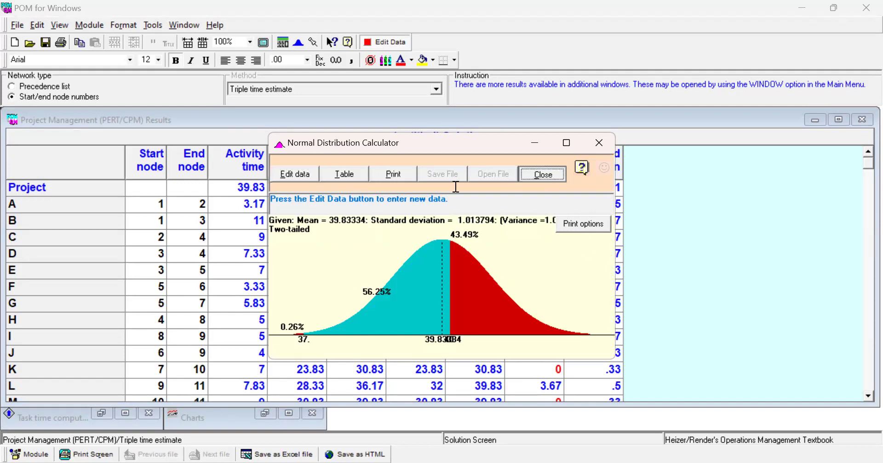
Set the Normal Distribution Calculator's cutoff values to 38 and 44 and compute the two-tailed probability.
{"action": "left_click", "coordinate": [298, 44]}
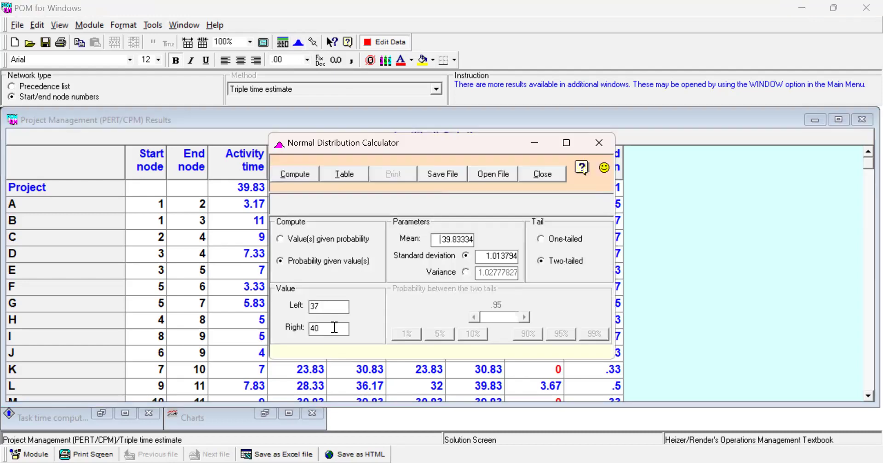
{"action": "left_click", "coordinate": [325, 306]}
{"action": "key", "text": "BackSpace"}
{"action": "type", "text": "8"}
{"action": "left_click", "coordinate": [331, 329]}
{"action": "key", "text": "BackSpace"}
{"action": "key", "text": "BackSpace"}
{"action": "type", "text": "44"}
{"action": "left_click", "coordinate": [300, 178]}
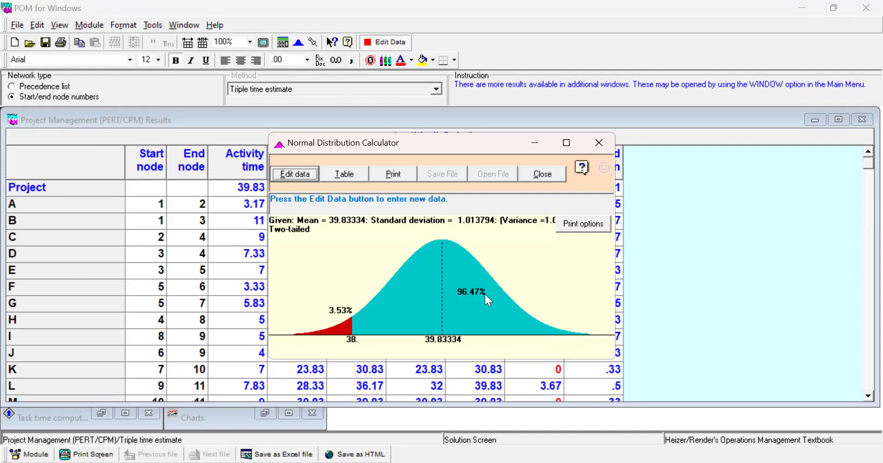
{"action": "left_click", "coordinate": [286, 178]}
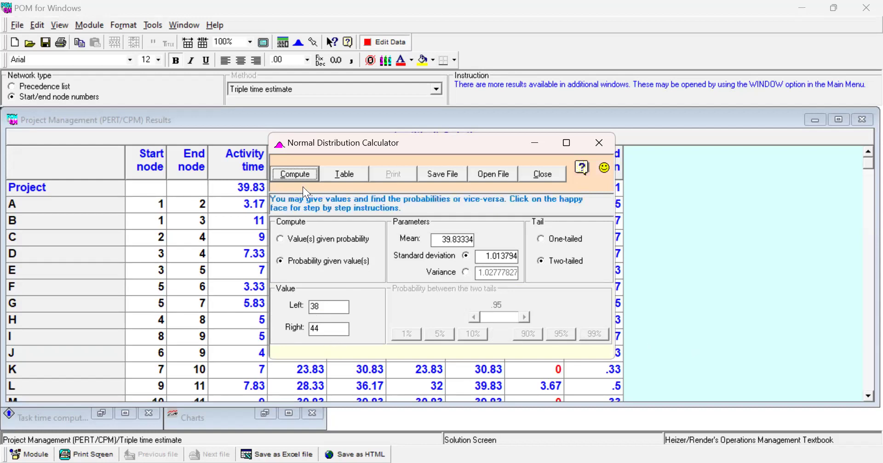
{"action": "left_click", "coordinate": [306, 174]}
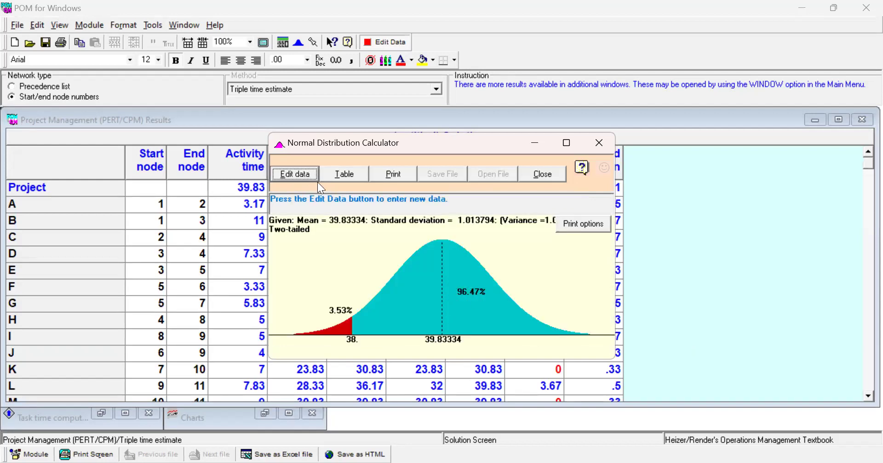
Compute the two-tailed project durations for a given probability of 99% between the tails, and close the Normal Distribution Calculator.
{"action": "left_click", "coordinate": [309, 174]}
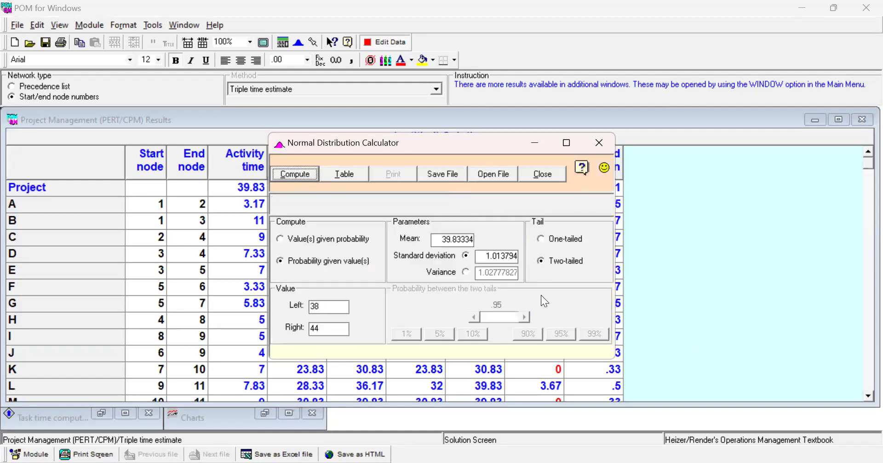
{"action": "left_click", "coordinate": [280, 239]}
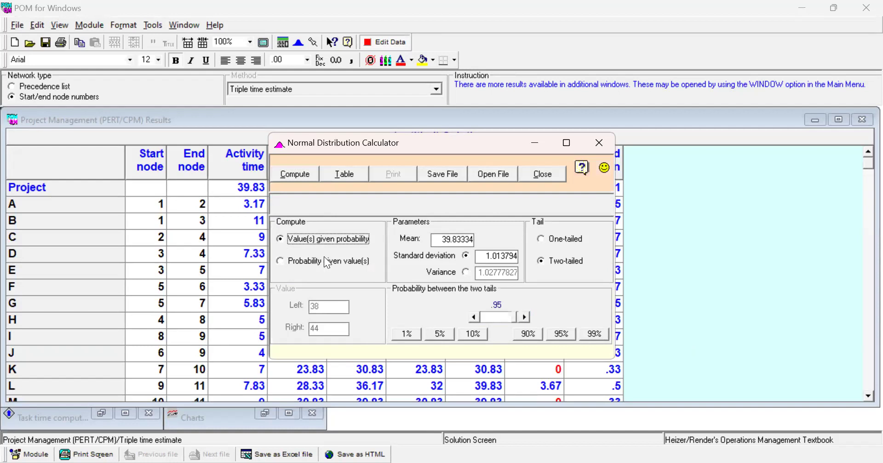
{"action": "left_click", "coordinate": [543, 238]}
{"action": "left_click", "coordinate": [542, 260]}
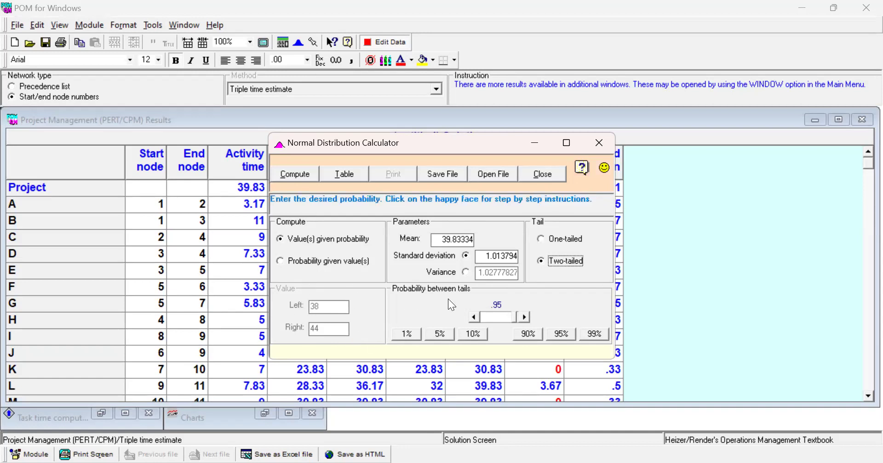
{"action": "left_click", "coordinate": [523, 318]}
{"action": "left_click", "coordinate": [589, 335]}
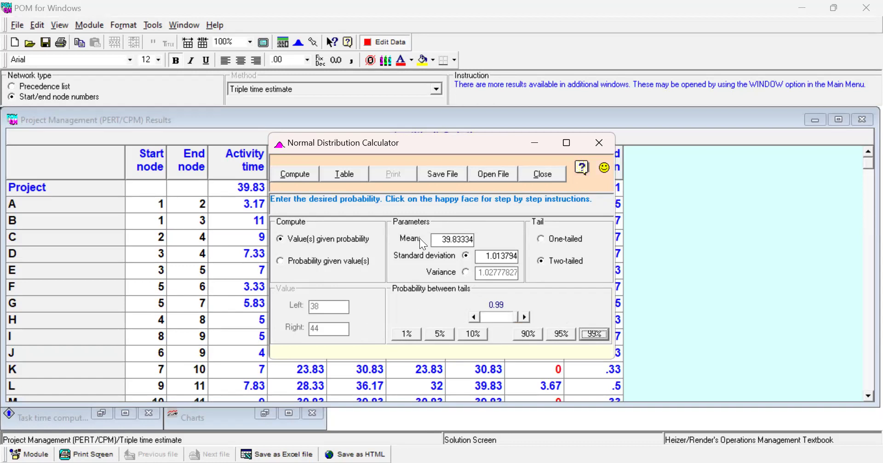
{"action": "left_click", "coordinate": [307, 175]}
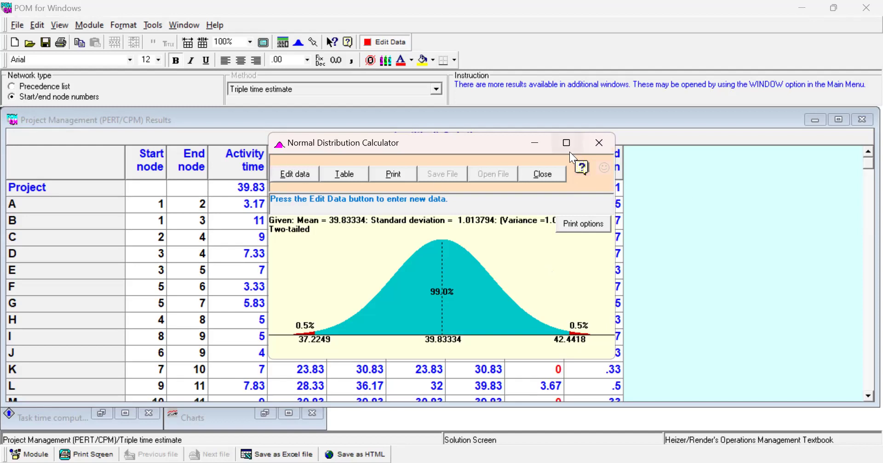
{"action": "left_click", "coordinate": [542, 174]}
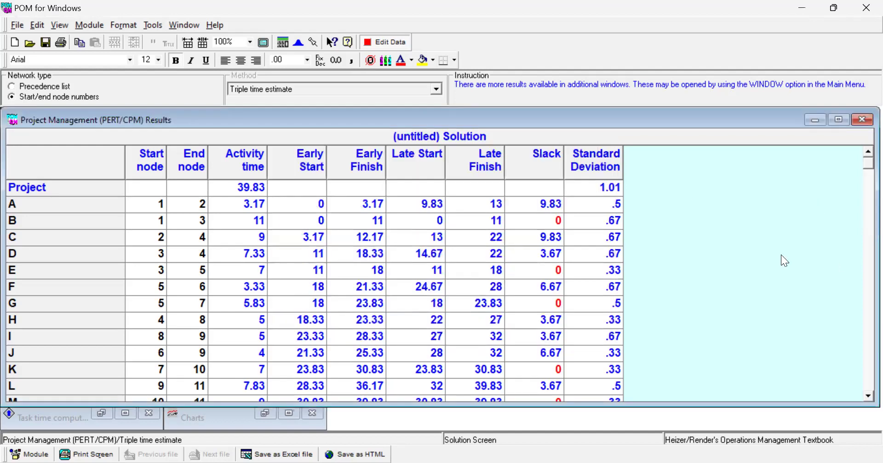
Review the project results, switch to the Responsi network CPM PERT PDF in Firefox and examine exercise 4's normal and crash data and questions.
{"action": "scroll", "coordinate": [249, 263], "scroll_direction": "down", "scroll_amount": 1}
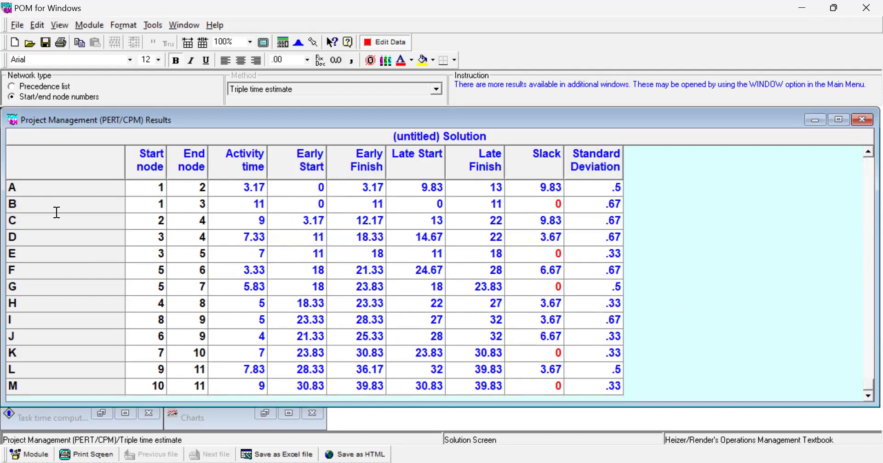
{"action": "left_click", "coordinate": [402, 272]}
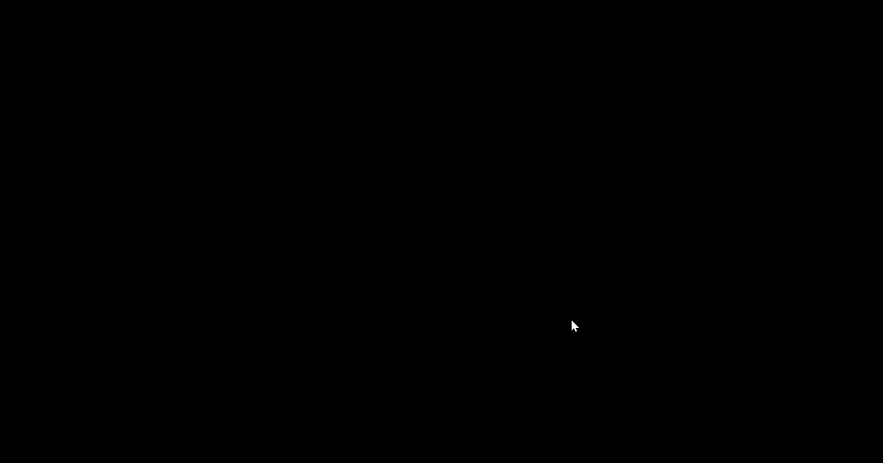
{"action": "scroll", "coordinate": [574, 317], "scroll_direction": "down", "scroll_amount": 10}
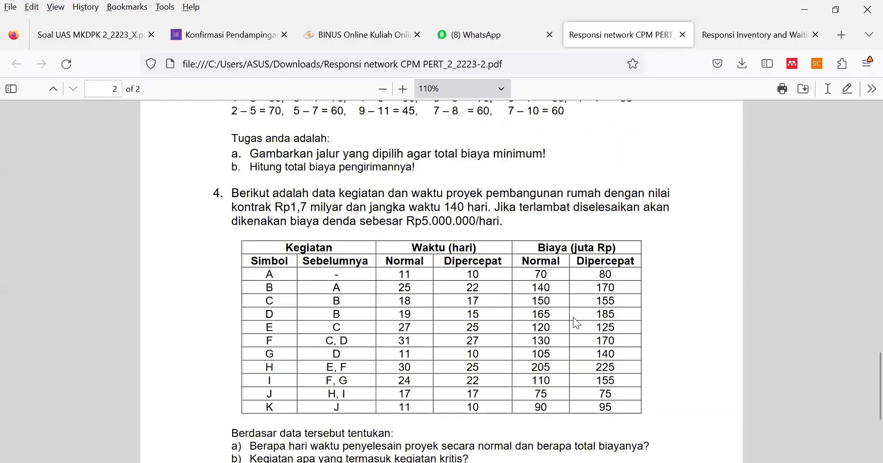
{"action": "scroll", "coordinate": [573, 317], "scroll_direction": "down", "scroll_amount": 2}
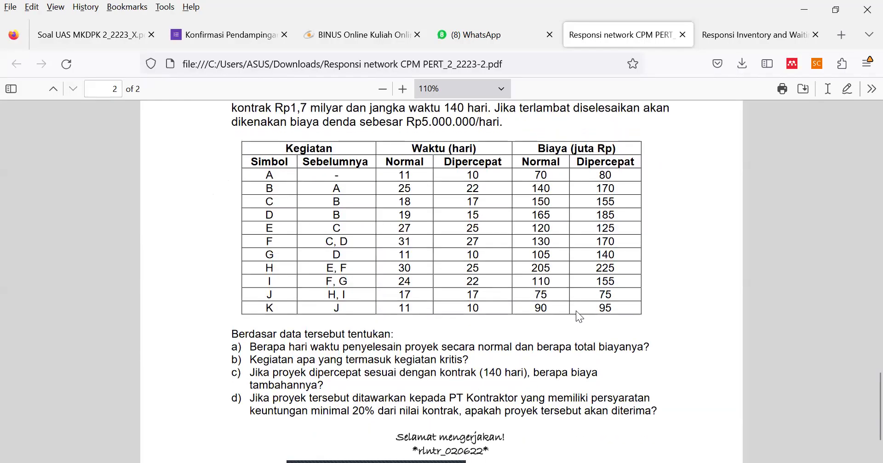
{"action": "scroll", "coordinate": [574, 298], "scroll_direction": "up", "scroll_amount": 1}
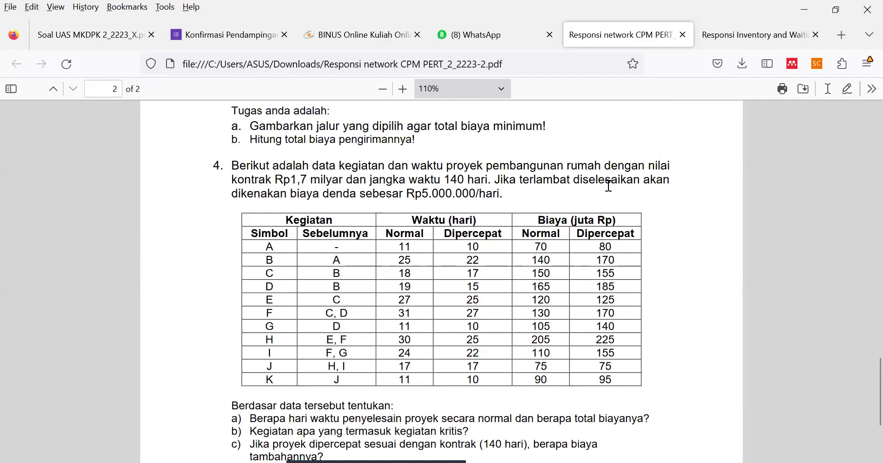
{"action": "scroll", "coordinate": [608, 186], "scroll_direction": "down", "scroll_amount": 3}
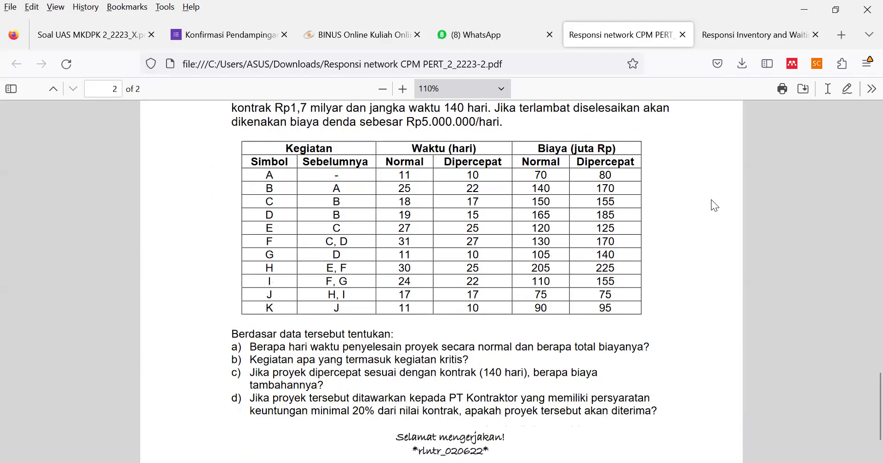
{"action": "scroll", "coordinate": [713, 205], "scroll_direction": "up", "scroll_amount": 2}
{"action": "scroll", "coordinate": [711, 199], "scroll_direction": "up", "scroll_amount": 1}
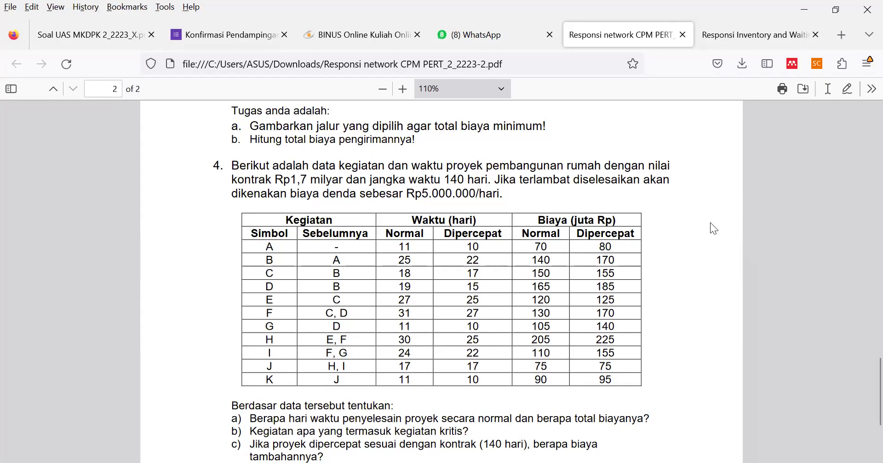
{"action": "scroll", "coordinate": [653, 266], "scroll_direction": "down", "scroll_amount": 3}
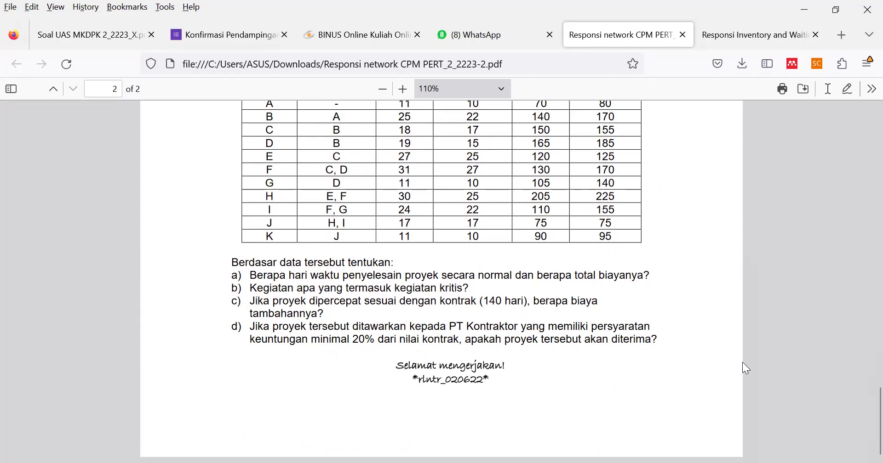
{"action": "scroll", "coordinate": [636, 304], "scroll_direction": "up", "scroll_amount": 3}
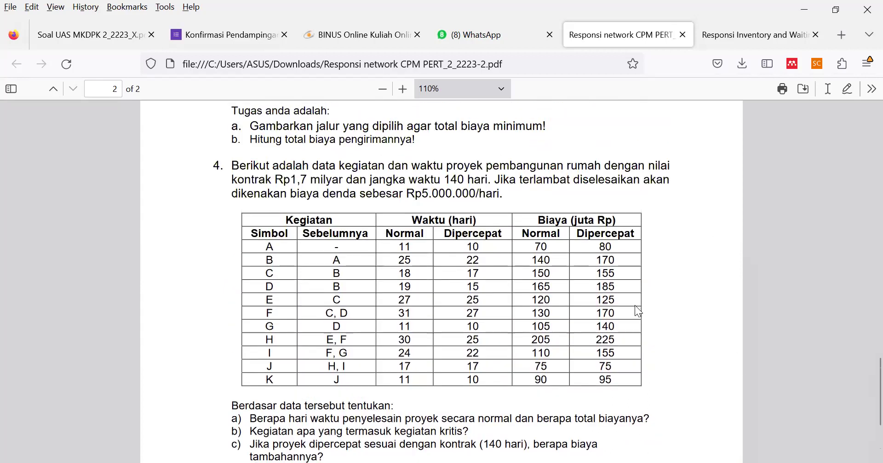
{"action": "scroll", "coordinate": [637, 306], "scroll_direction": "down", "scroll_amount": 1}
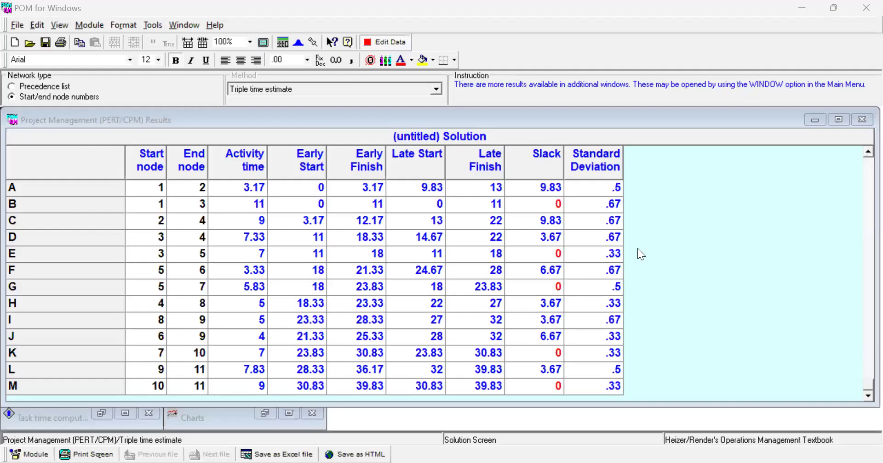
Start a new Crashing problem in the Project Management (PERT/CPM) module, discarding the unsaved triple time estimate data.
{"action": "left_click", "coordinate": [89, 25]}
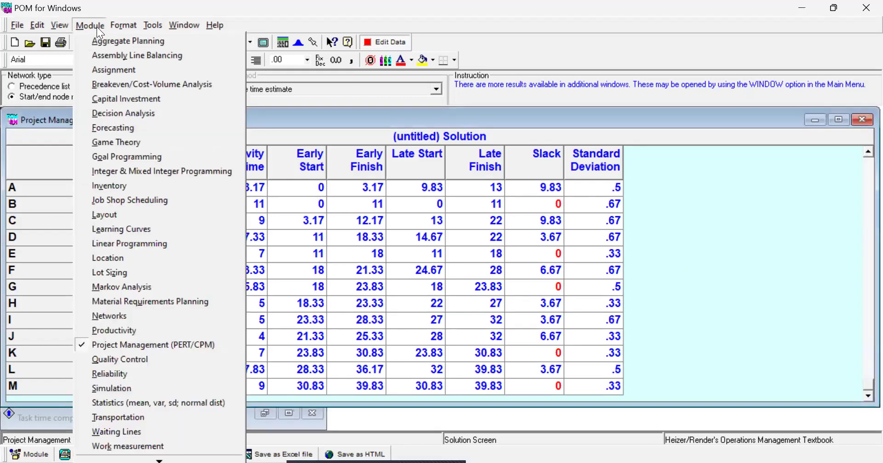
{"action": "left_click", "coordinate": [149, 346]}
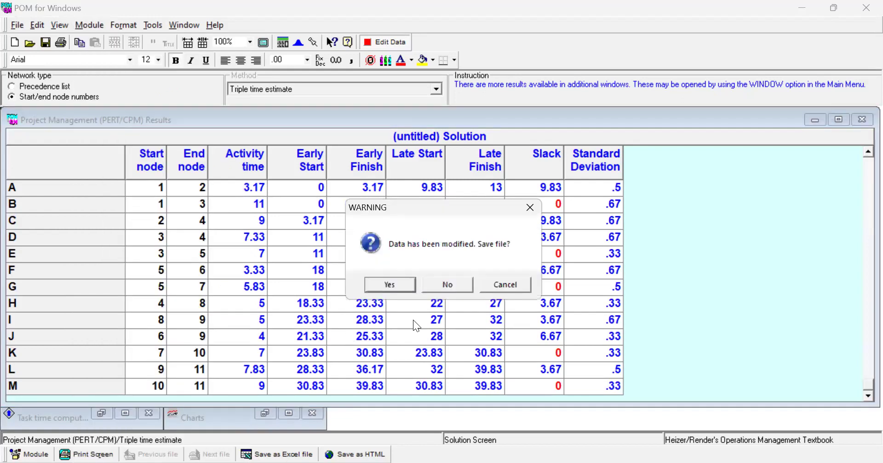
{"action": "left_click", "coordinate": [449, 283]}
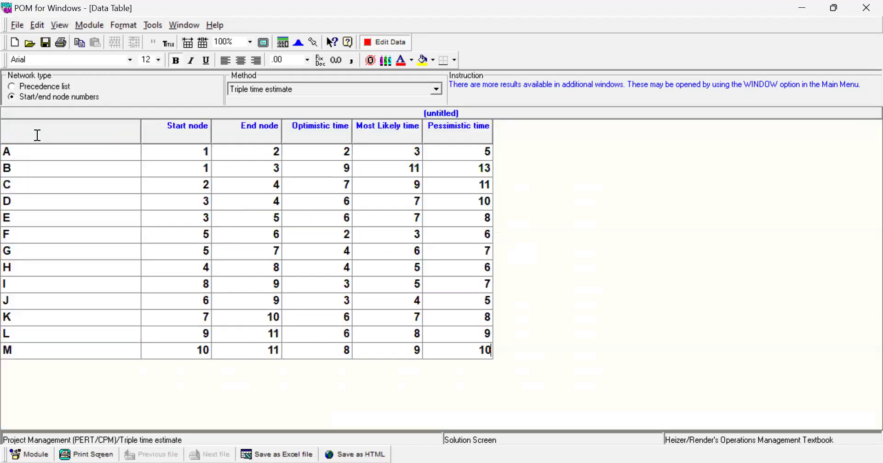
{"action": "left_click", "coordinate": [16, 45]}
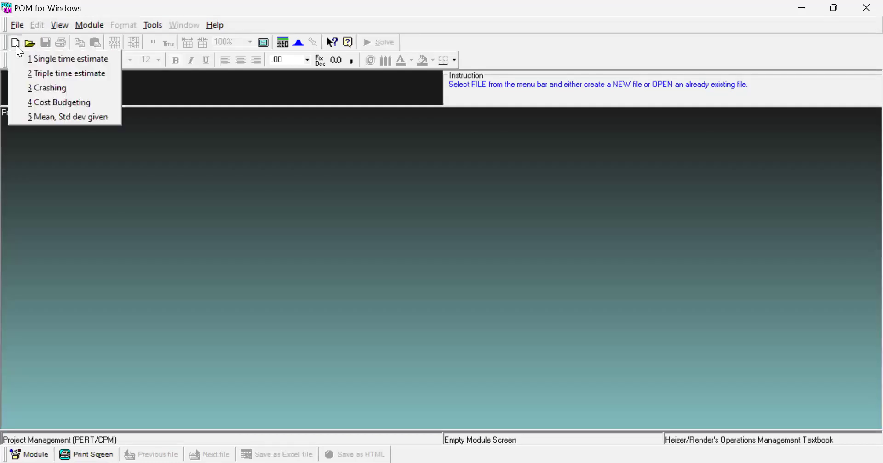
{"action": "left_click", "coordinate": [41, 92]}
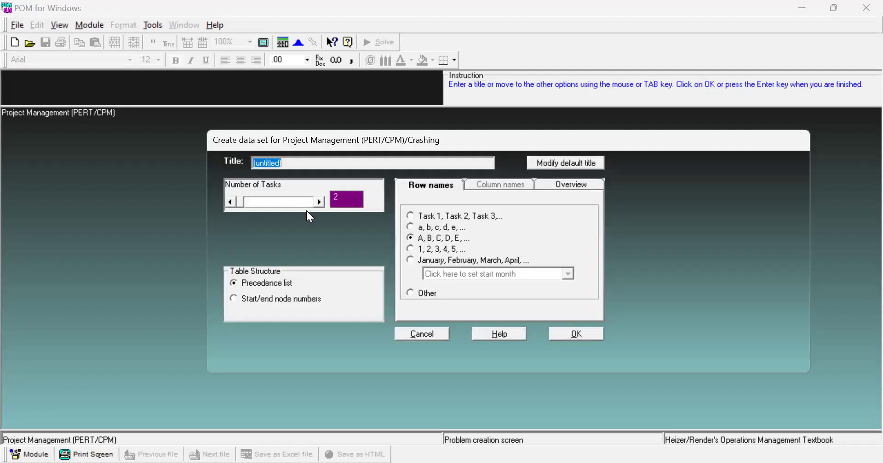
Set the number of tasks to 11 and create the data set as a precedence list with rows named A, B, C, D, E.
{"action": "left_click", "coordinate": [318, 204]}
{"action": "left_click", "coordinate": [319, 202]}
{"action": "left_click", "coordinate": [320, 201]}
{"action": "left_click", "coordinate": [320, 201]}
{"action": "left_click", "coordinate": [321, 201]}
{"action": "left_click", "coordinate": [321, 201]}
{"action": "left_click", "coordinate": [320, 201]}
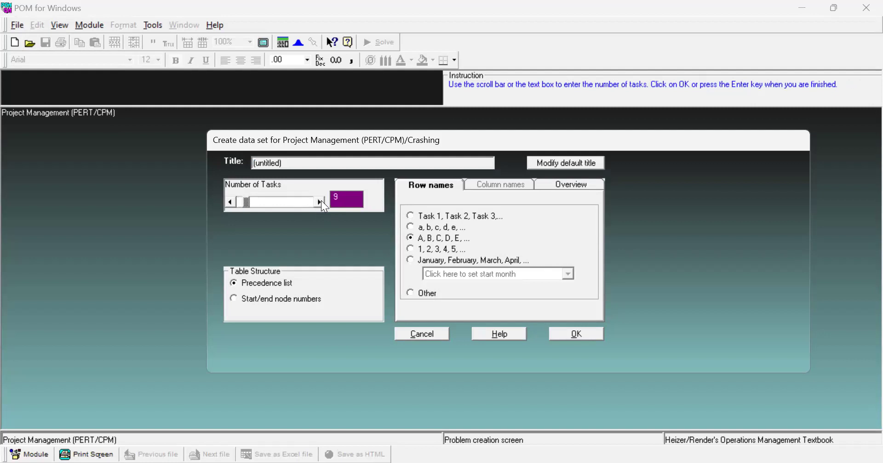
{"action": "left_click", "coordinate": [320, 202]}
{"action": "left_click", "coordinate": [320, 201]}
{"action": "left_click", "coordinate": [592, 338]}
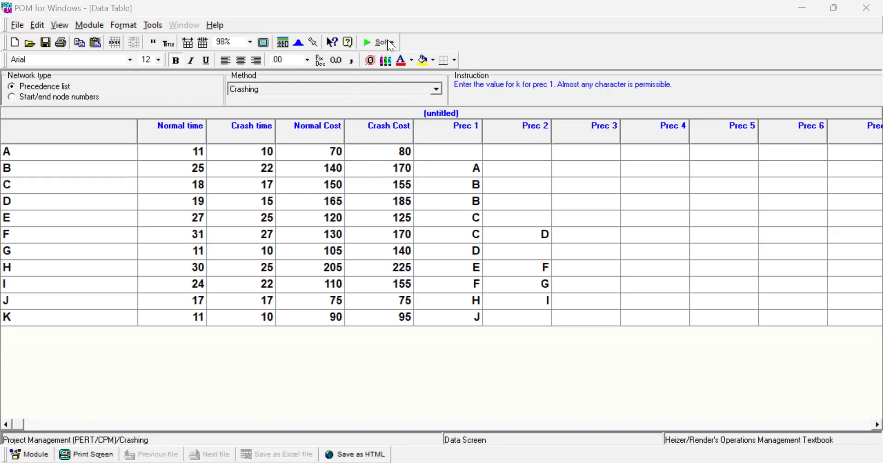
Solve the crashing problem and review the project's normal time, crash time and total normal cost.
{"action": "left_click", "coordinate": [379, 42]}
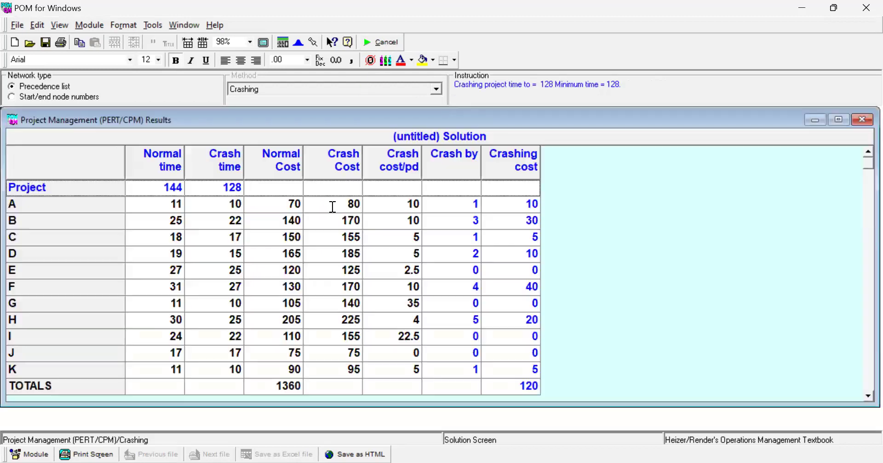
{"action": "key", "text": "alt+w"}
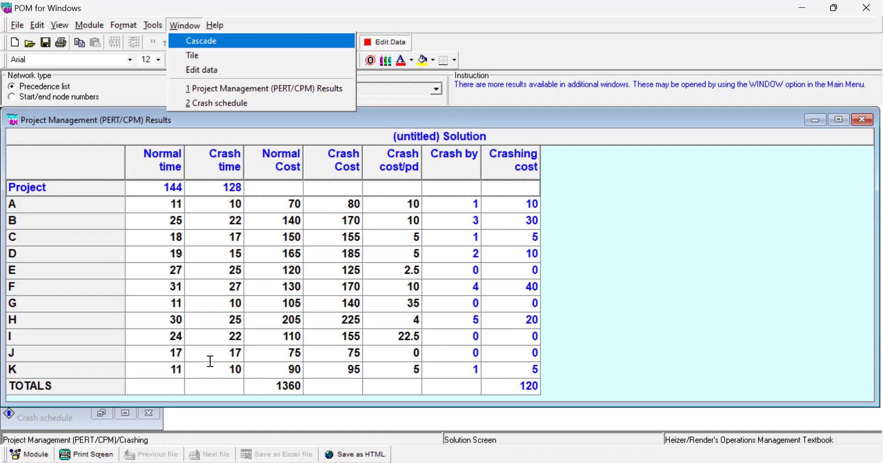
{"action": "left_click", "coordinate": [307, 385]}
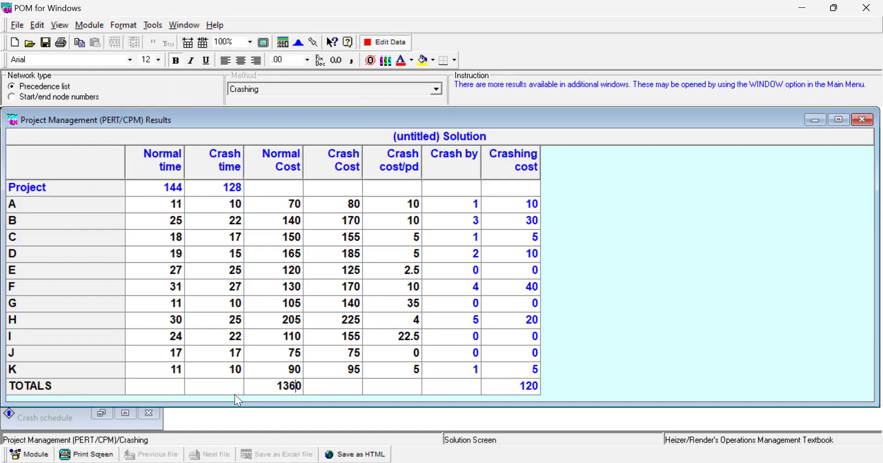
{"action": "left_click", "coordinate": [158, 185]}
{"action": "left_click", "coordinate": [187, 185]}
{"action": "left_click", "coordinate": [293, 388]}
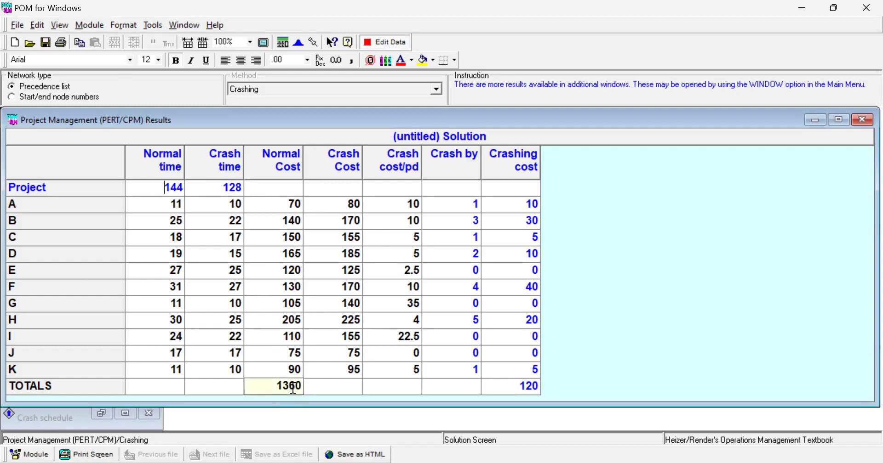
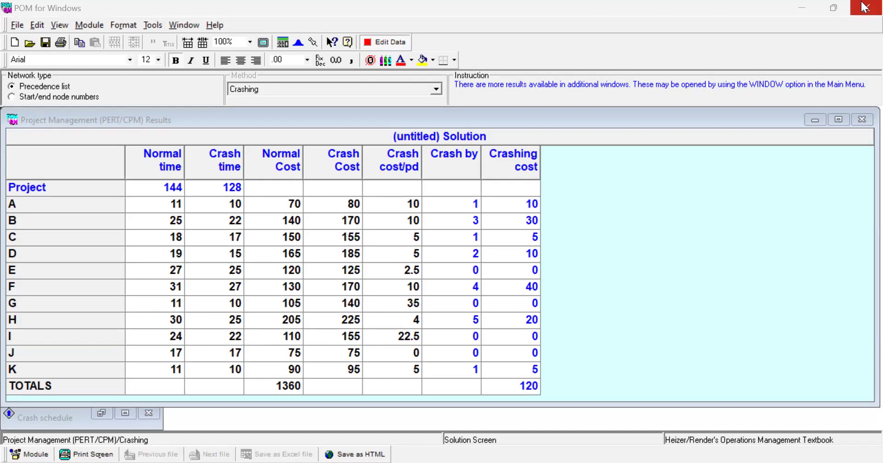
{"action": "left_click", "coordinate": [178, 25]}
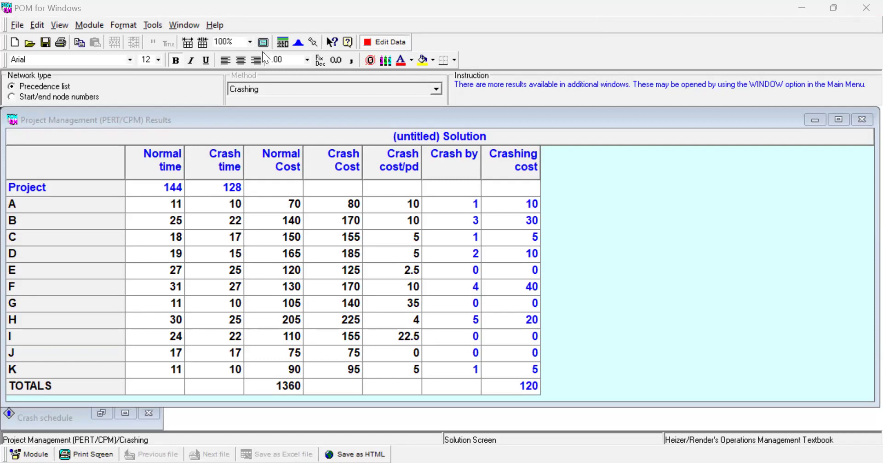
{"action": "left_click", "coordinate": [580, 48]}
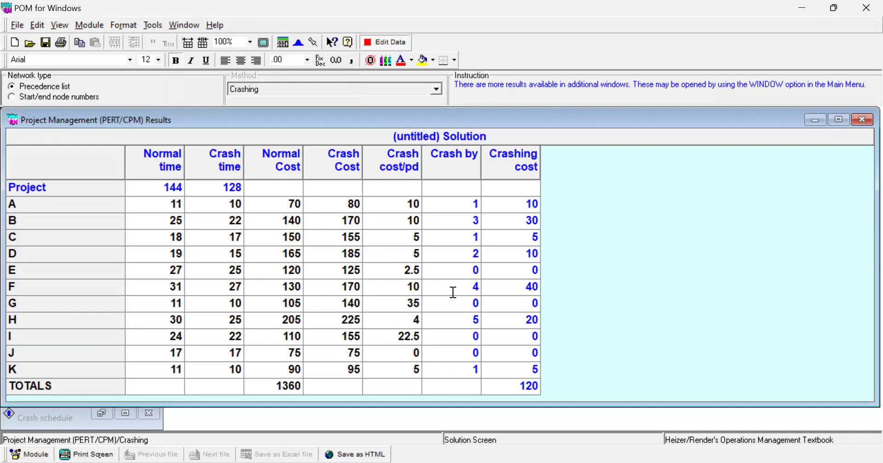
{"action": "left_click", "coordinate": [453, 292]}
Return to the data table, change the method to Single time estimate and solve for the activity schedule and slack.
{"action": "left_click", "coordinate": [402, 40]}
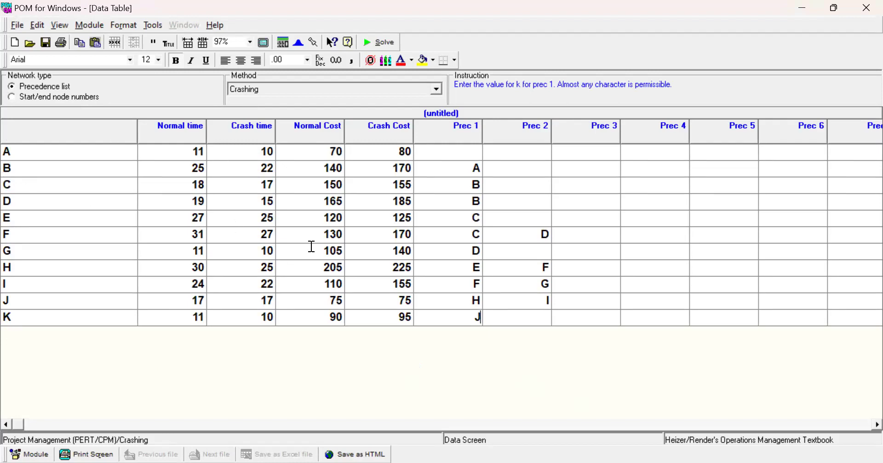
{"action": "left_click", "coordinate": [440, 91]}
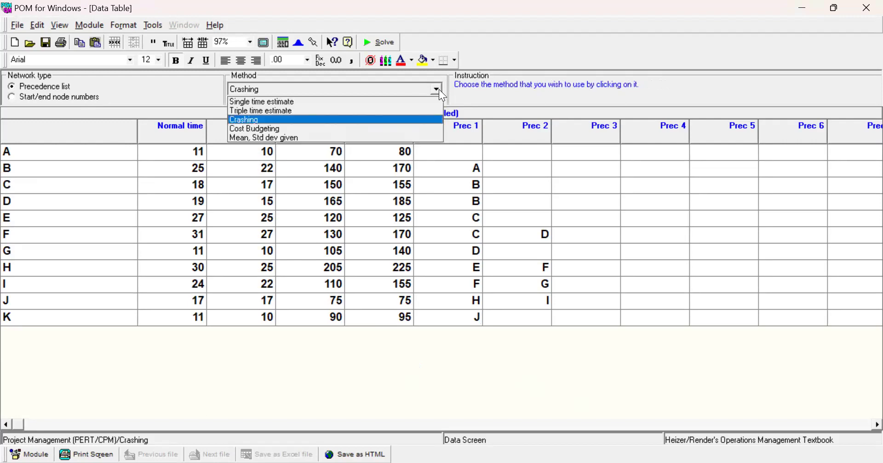
{"action": "left_click", "coordinate": [346, 102]}
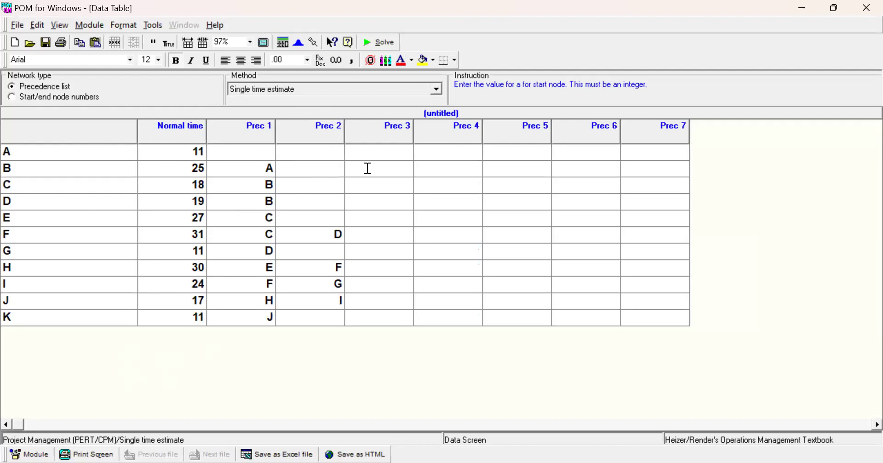
{"action": "left_click", "coordinate": [386, 42]}
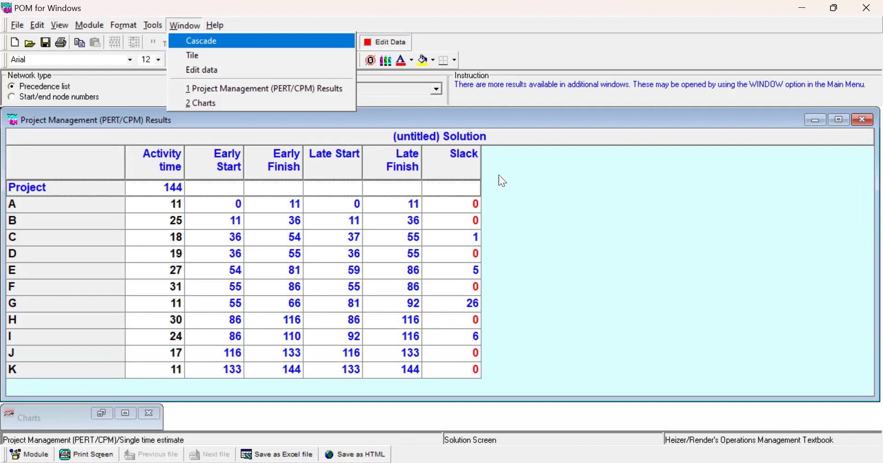
{"action": "left_click", "coordinate": [606, 331]}
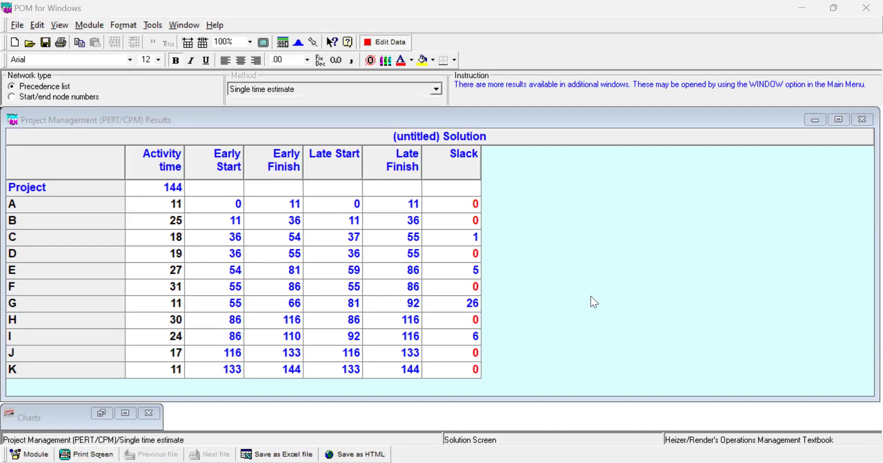
Return to the data table, change the method back to Crashing and solve the problem again.
{"action": "left_click", "coordinate": [396, 44]}
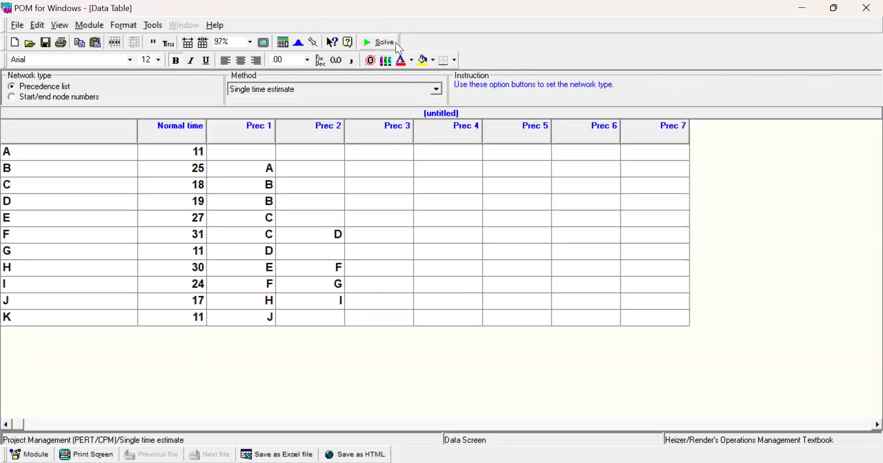
{"action": "left_click", "coordinate": [436, 89]}
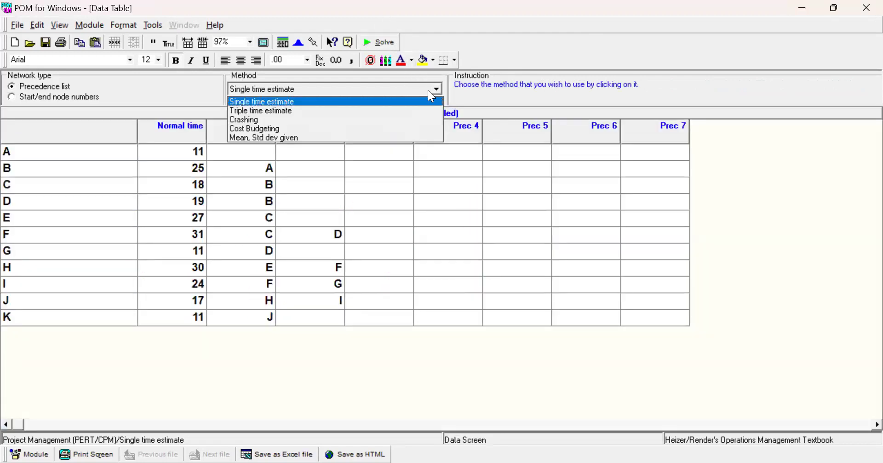
{"action": "left_click", "coordinate": [398, 119]}
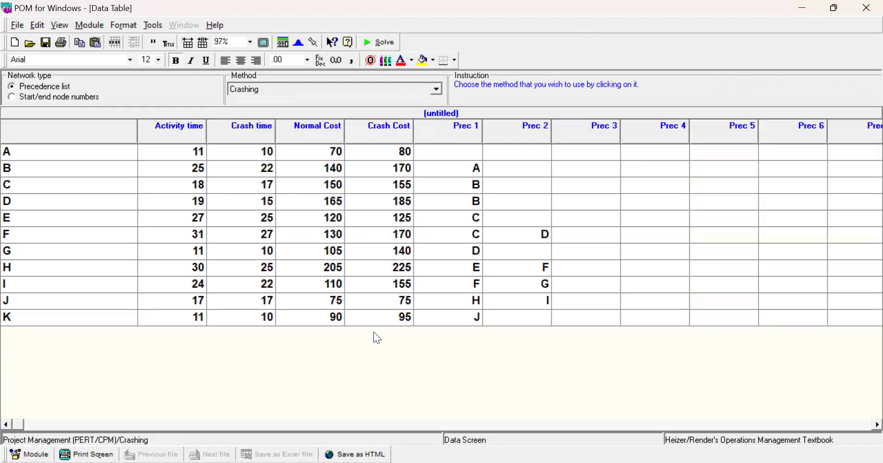
{"action": "left_click", "coordinate": [387, 43]}
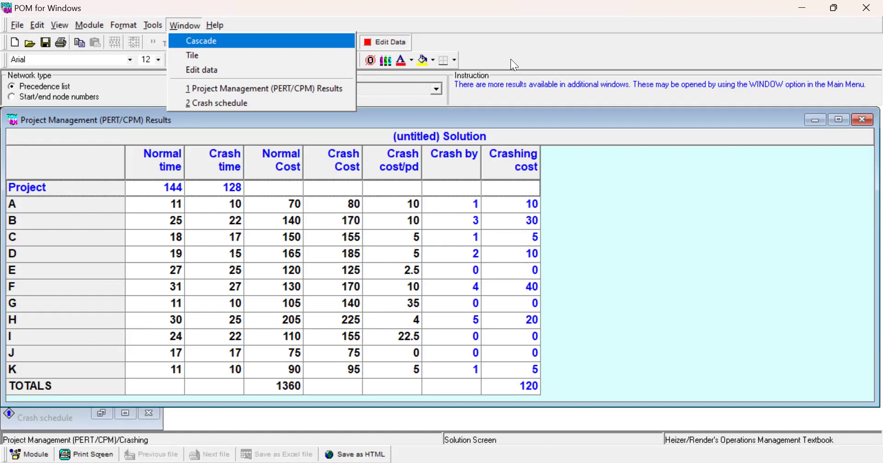
Open the crash schedule, narrow the Project time column and check project time 140's cumulative cost and activity H crashing.
{"action": "left_click", "coordinate": [291, 108]}
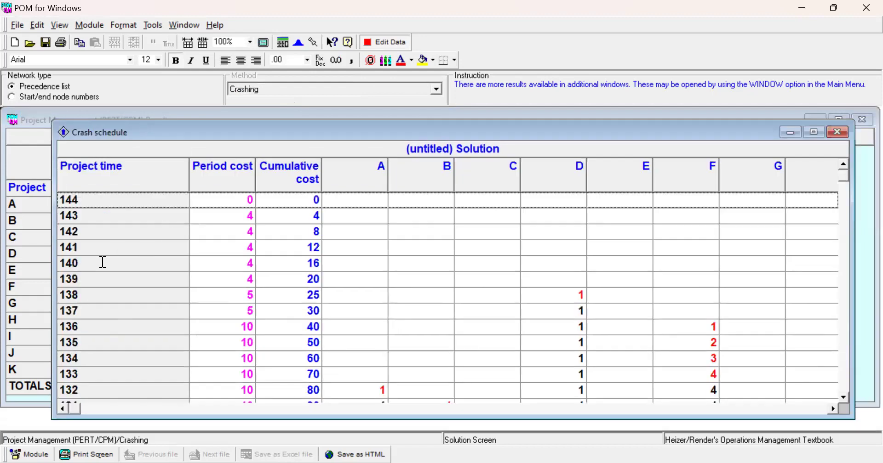
{"action": "left_click", "coordinate": [88, 264]}
{"action": "left_click_drag", "start_coordinate": [89, 264], "coordinate": [64, 262]}
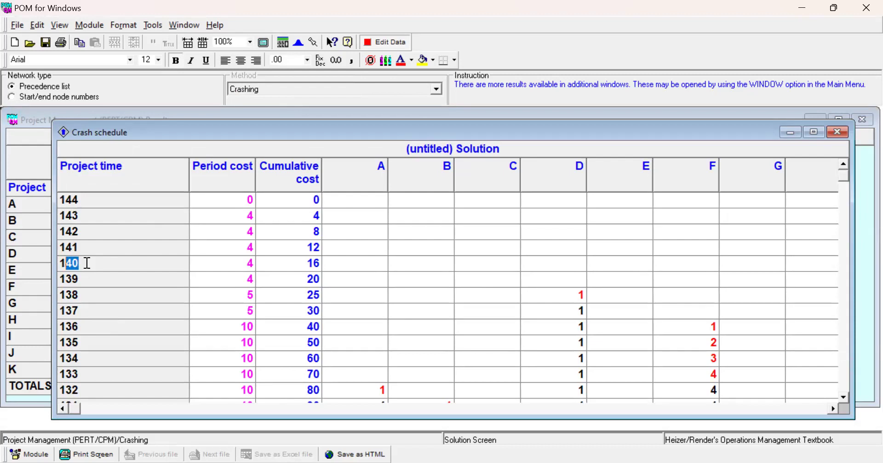
{"action": "left_click", "coordinate": [303, 266]}
{"action": "left_click_drag", "start_coordinate": [302, 266], "coordinate": [337, 264]}
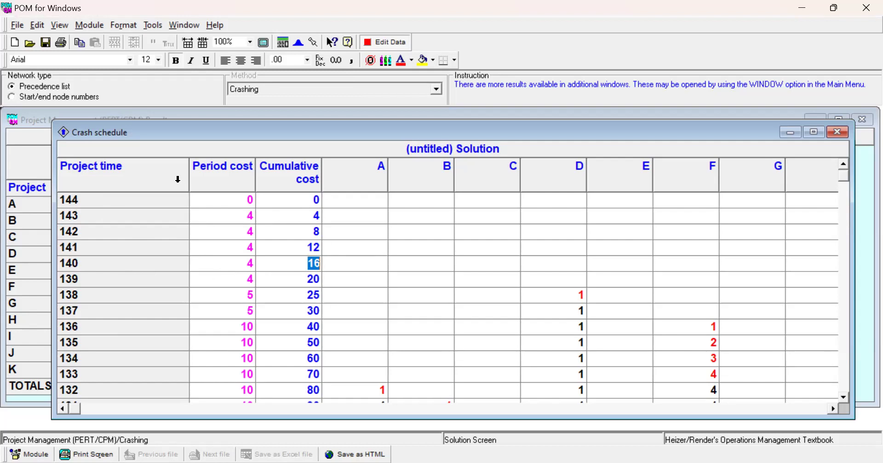
{"action": "left_click_drag", "start_coordinate": [187, 183], "coordinate": [145, 183]}
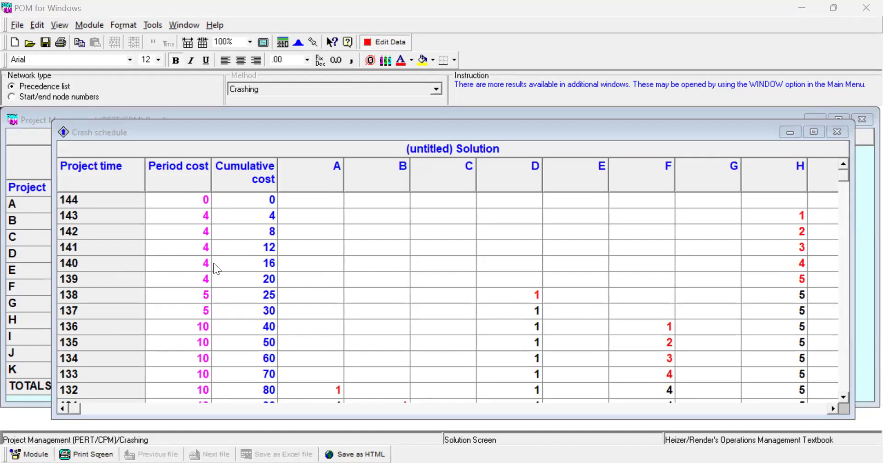
{"action": "left_click", "coordinate": [797, 261]}
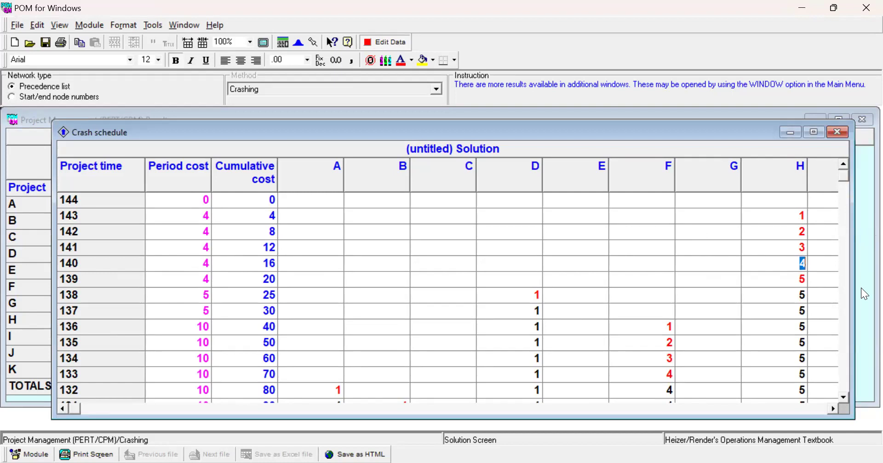
Examine the crash schedule's shorter project times and all activity columns through K, and close the crash schedule.
{"action": "scroll", "coordinate": [751, 255], "scroll_direction": "down", "scroll_amount": 1}
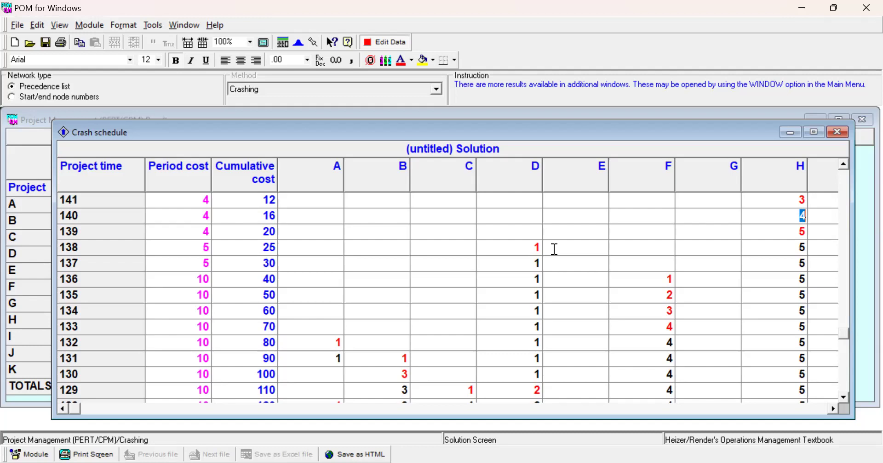
{"action": "left_click", "coordinate": [516, 253]}
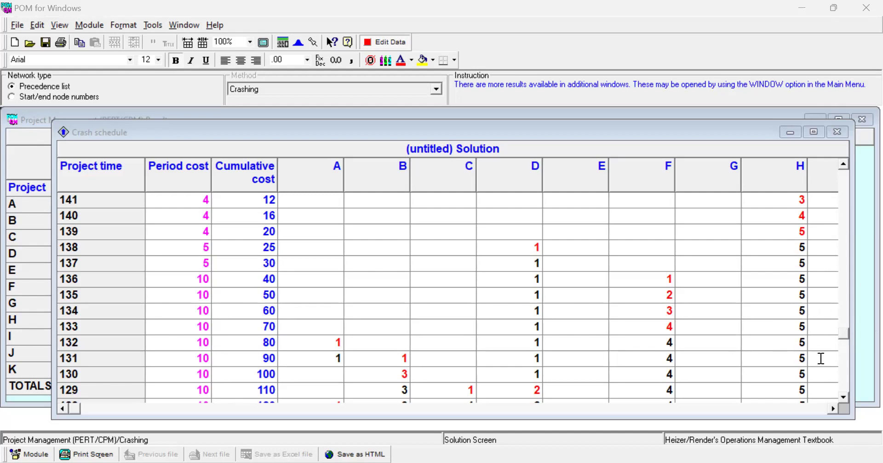
{"action": "left_click", "coordinate": [832, 407]}
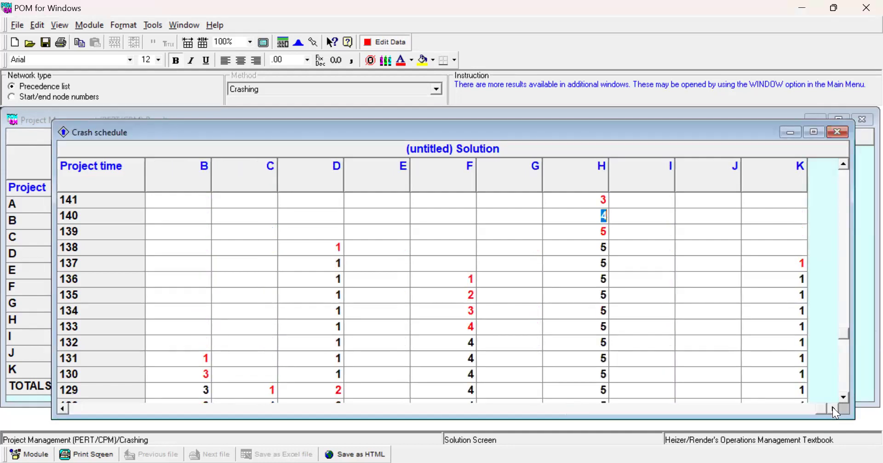
{"action": "scroll", "coordinate": [648, 262], "scroll_direction": "up", "scroll_amount": 1}
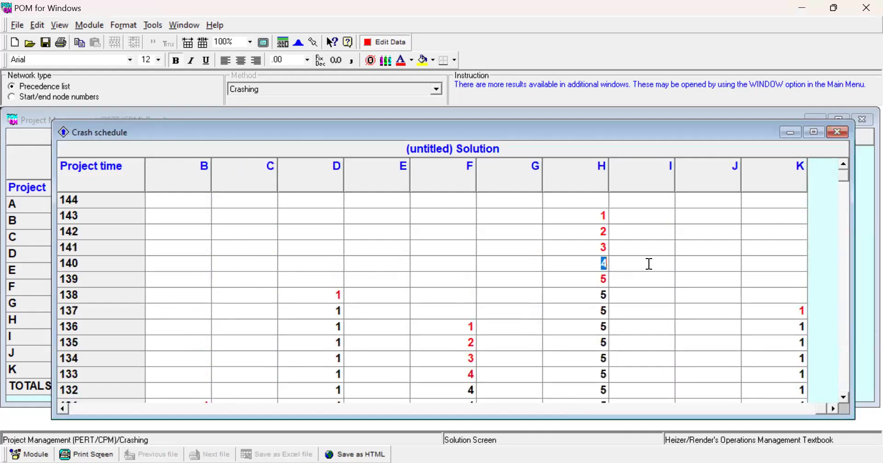
{"action": "left_click", "coordinate": [655, 258]}
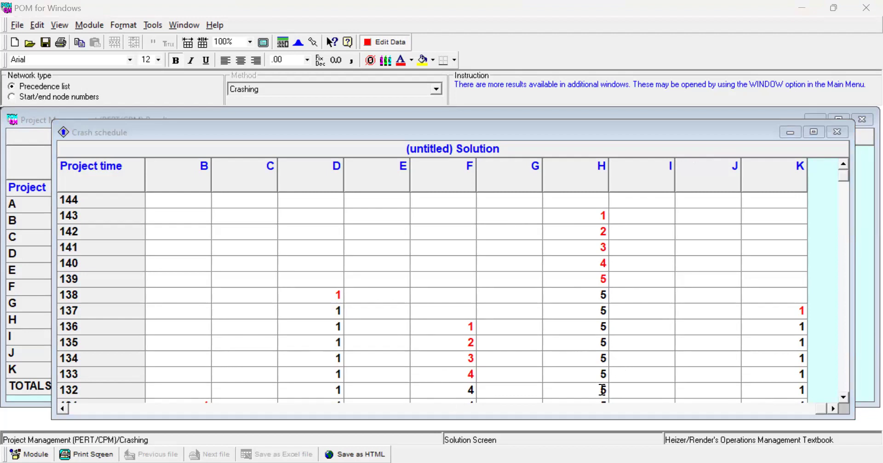
{"action": "left_click", "coordinate": [203, 386]}
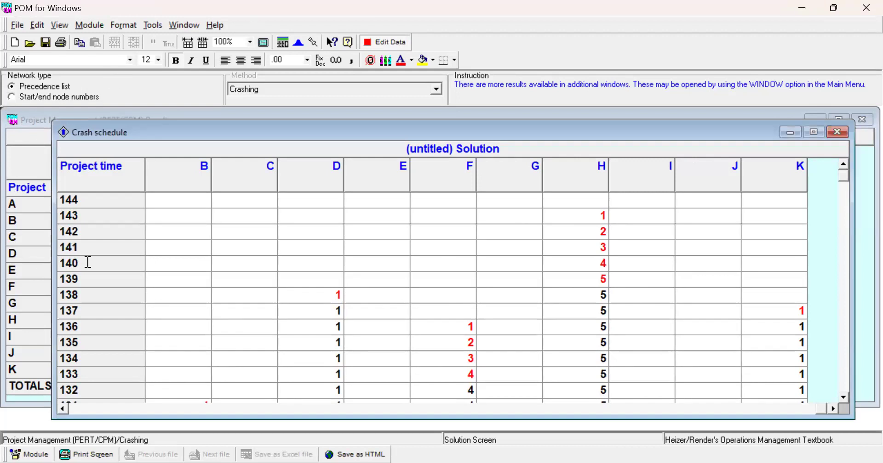
{"action": "left_click", "coordinate": [61, 406]}
{"action": "left_click", "coordinate": [60, 406]}
{"action": "left_click", "coordinate": [61, 407]}
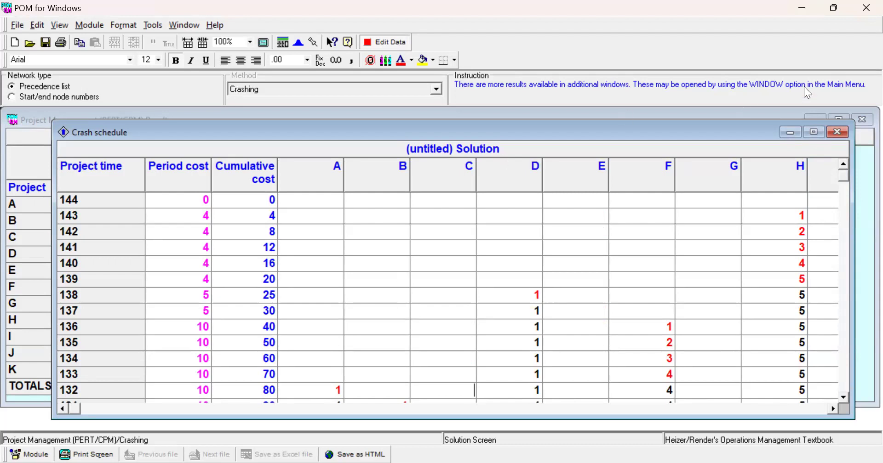
{"action": "left_click", "coordinate": [838, 132]}
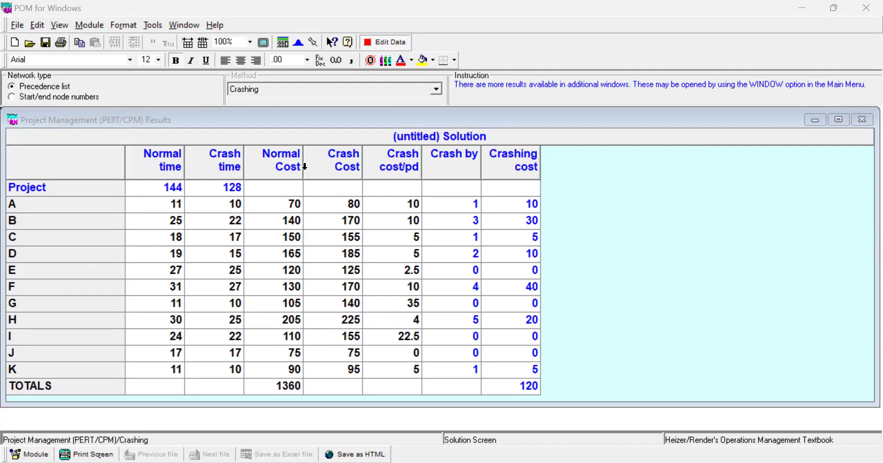
{"action": "left_click", "coordinate": [385, 41]}
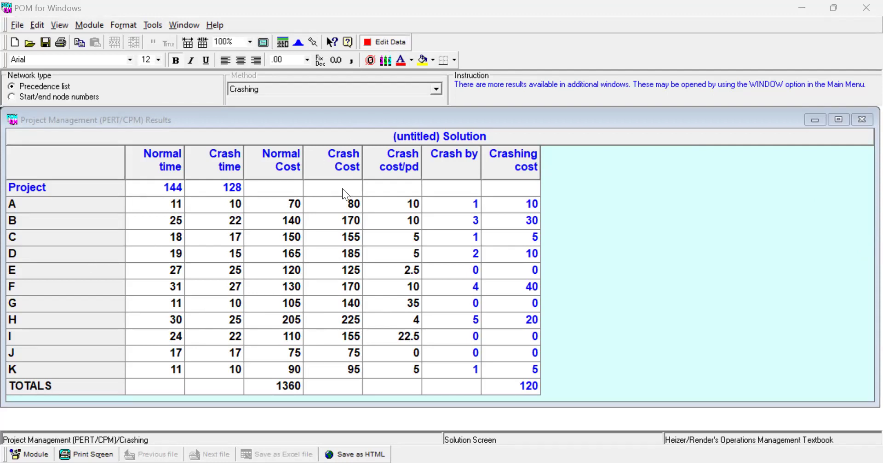